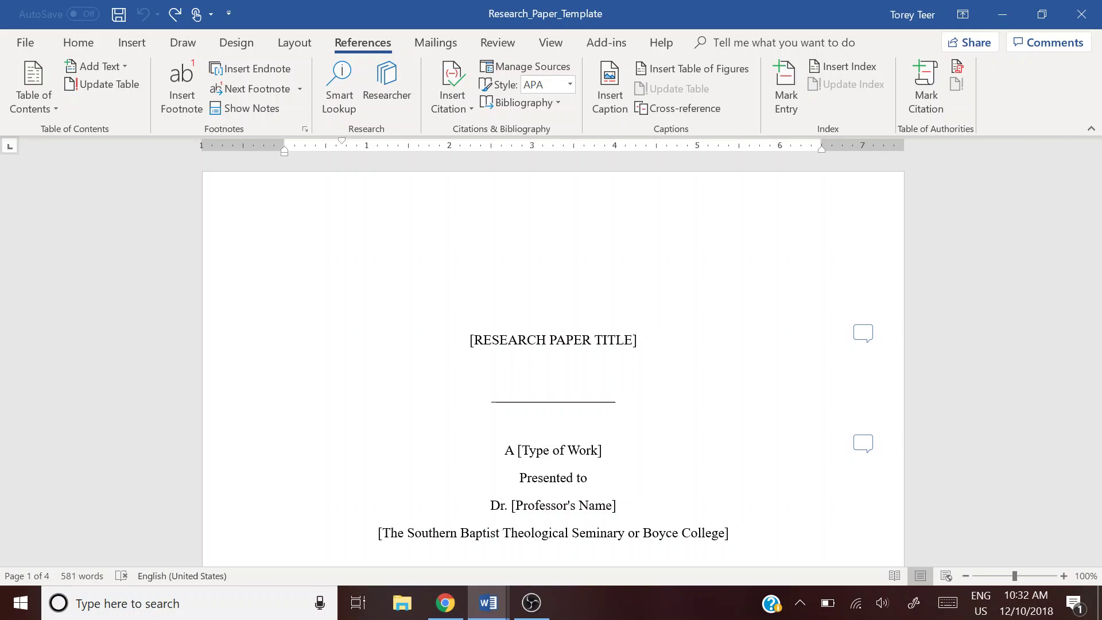
Switch to Chrome and look over the Writing Center's Resources page, from the templates down to the research paper example
{"action": "key", "text": "alt+Tab"}
{"action": "key", "text": "Right"}
{"action": "key", "text": "Right"}
{"action": "key", "text": "Left"}
{"action": "key", "text": "Left"}
{"action": "key", "text": "Right"}
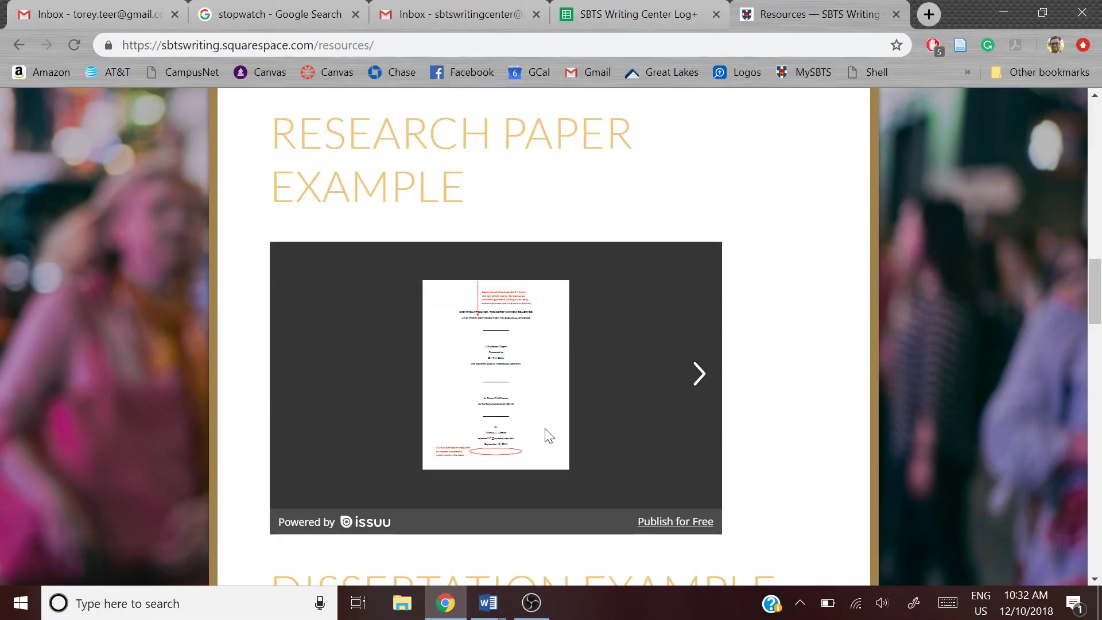
{"action": "scroll", "coordinate": [549, 436], "scroll_direction": "up", "scroll_amount": 20}
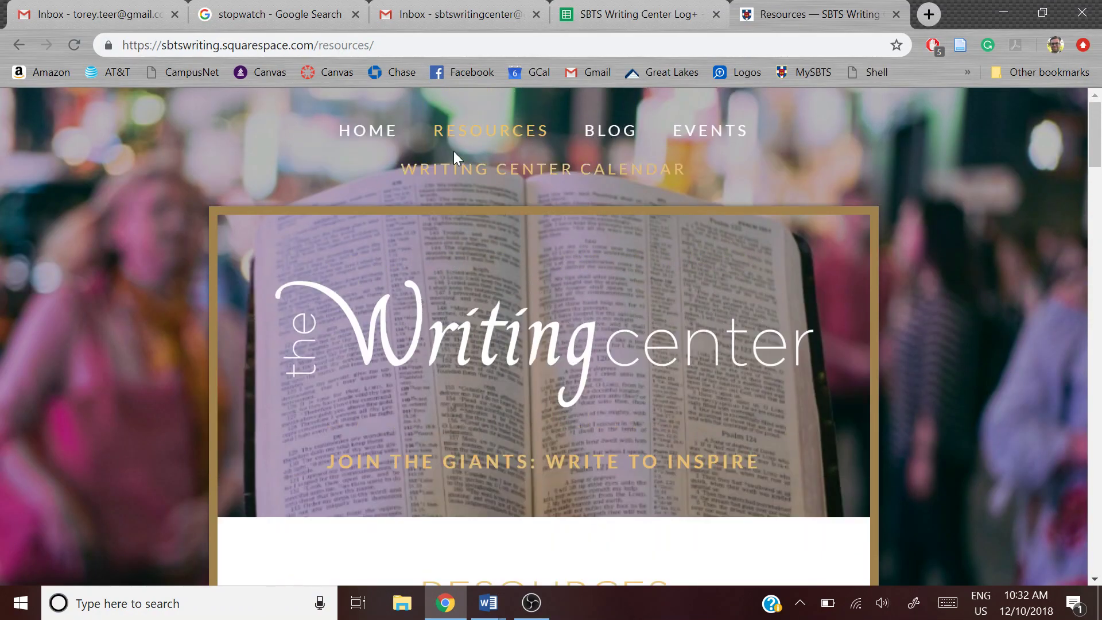
{"action": "scroll", "coordinate": [456, 160], "scroll_direction": "down", "scroll_amount": 7}
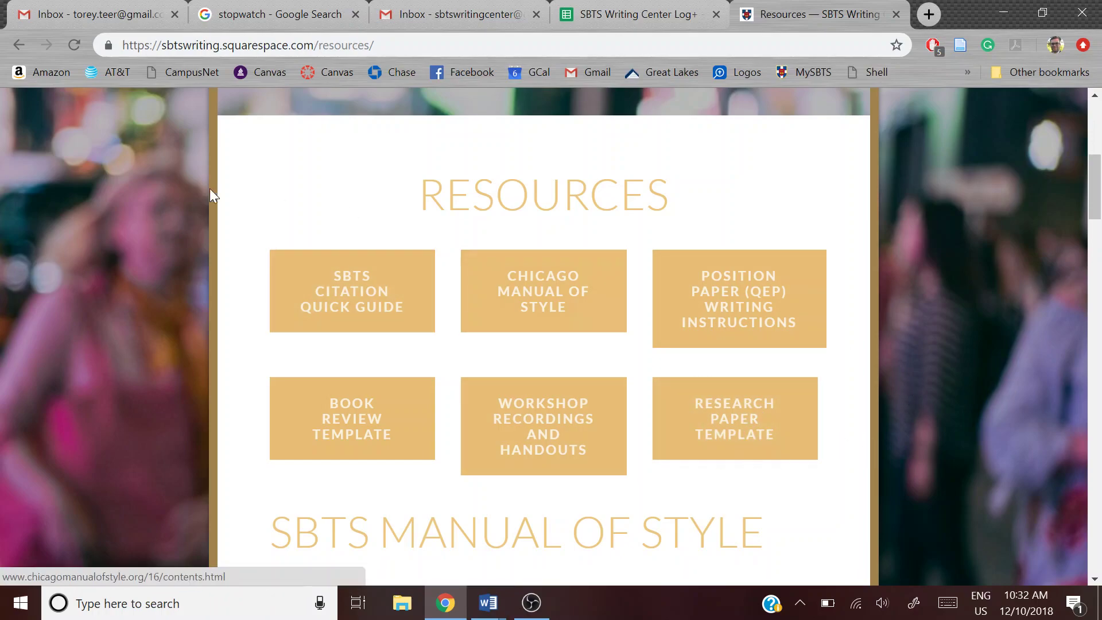
{"action": "scroll", "coordinate": [504, 303], "scroll_direction": "down", "scroll_amount": 10}
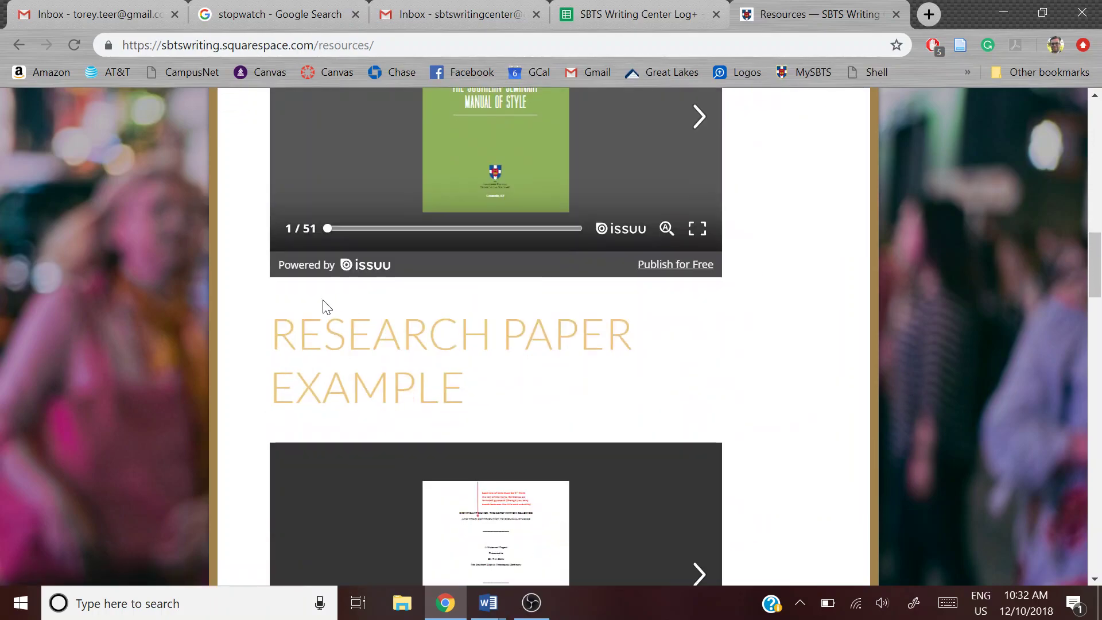
{"action": "scroll", "coordinate": [326, 307], "scroll_direction": "down", "scroll_amount": 7}
{"action": "scroll", "coordinate": [290, 310], "scroll_direction": "up", "scroll_amount": 4}
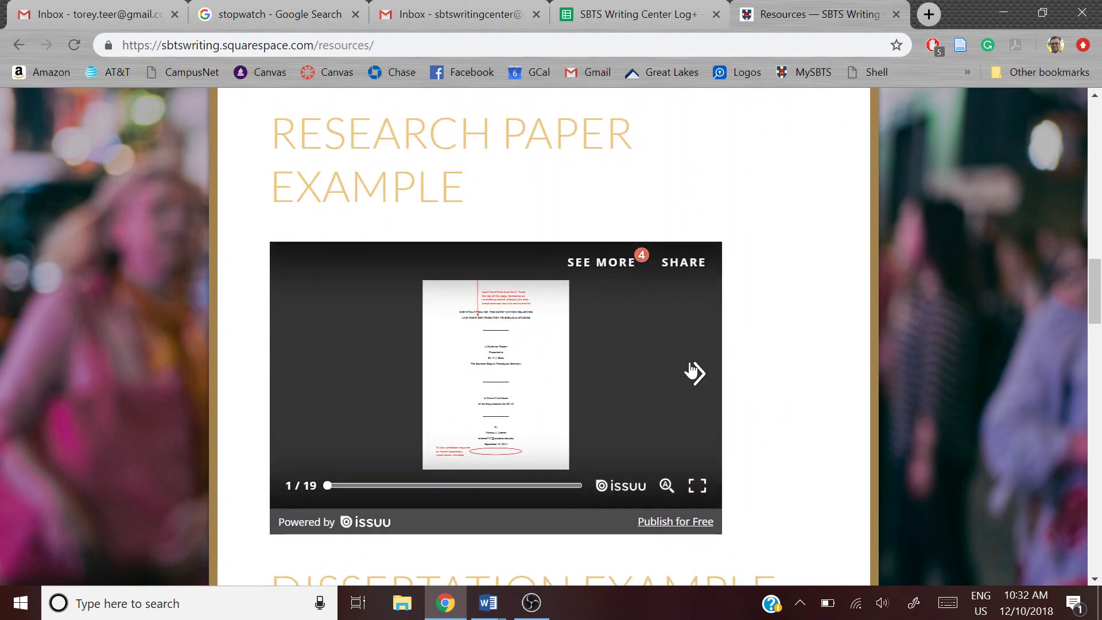
View the research paper example in full screen, page through to pages 4-5, and exit full screen
{"action": "left_click", "coordinate": [698, 486]}
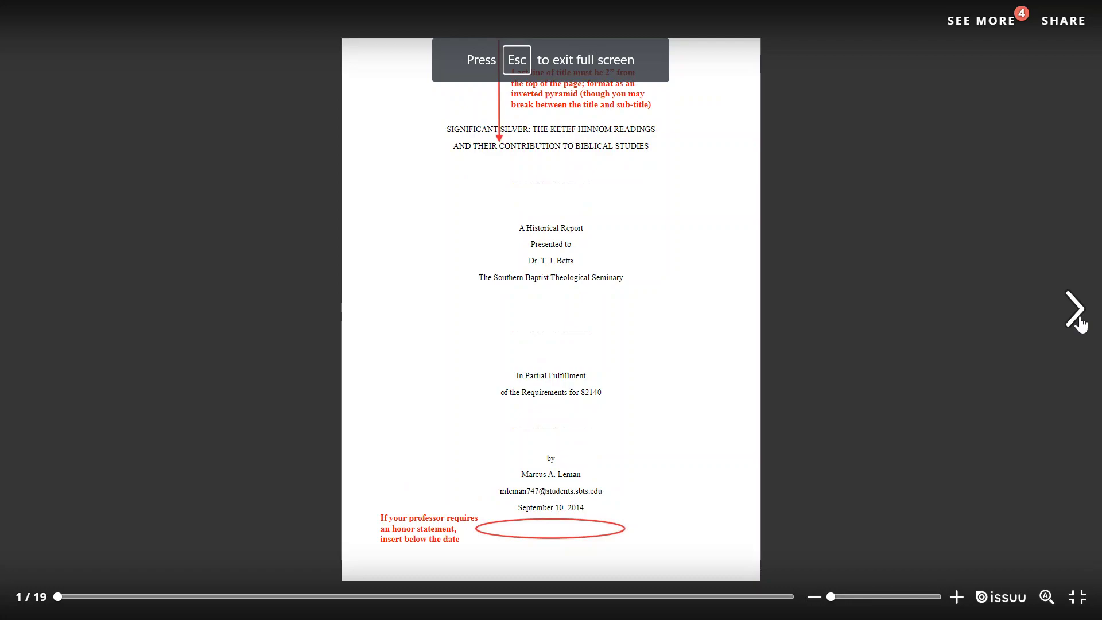
{"action": "left_click", "coordinate": [1074, 310]}
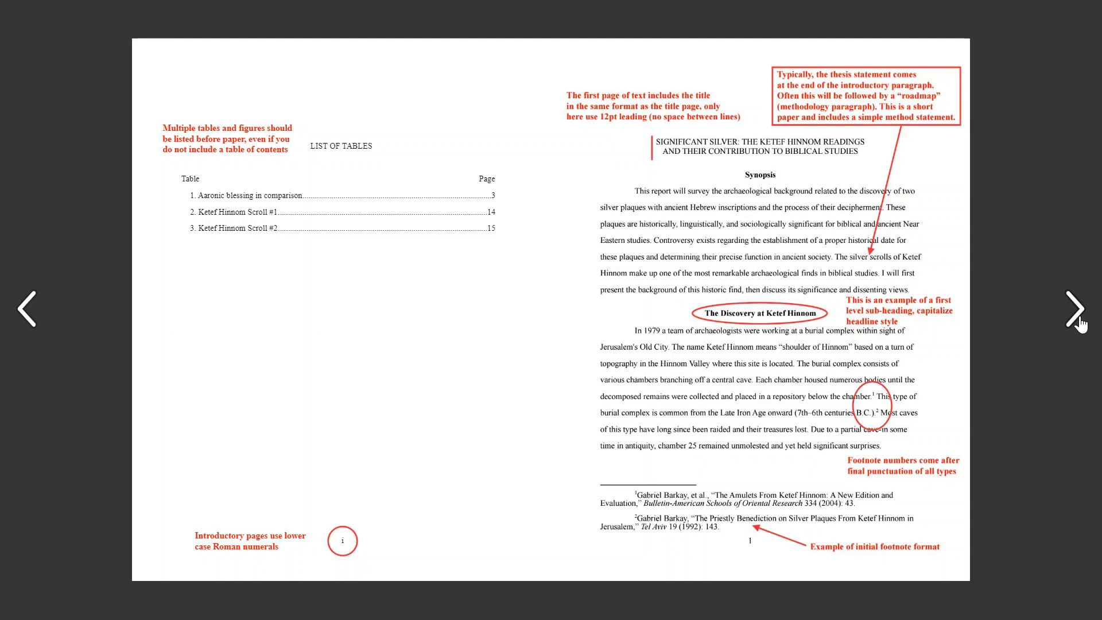
{"action": "left_click", "coordinate": [1074, 309]}
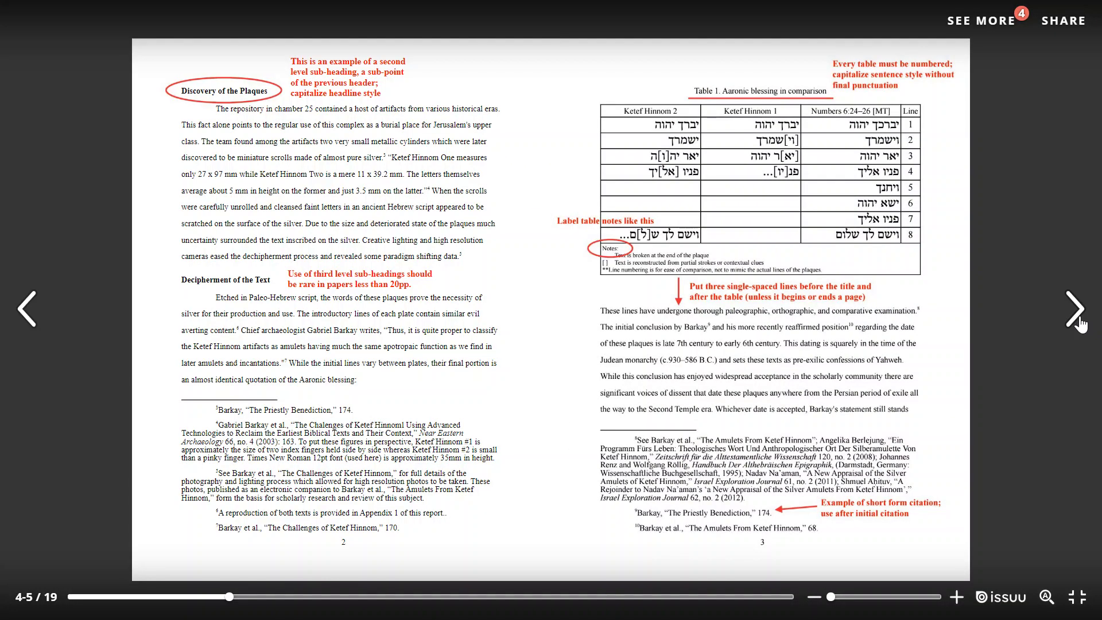
{"action": "key", "text": "Escape"}
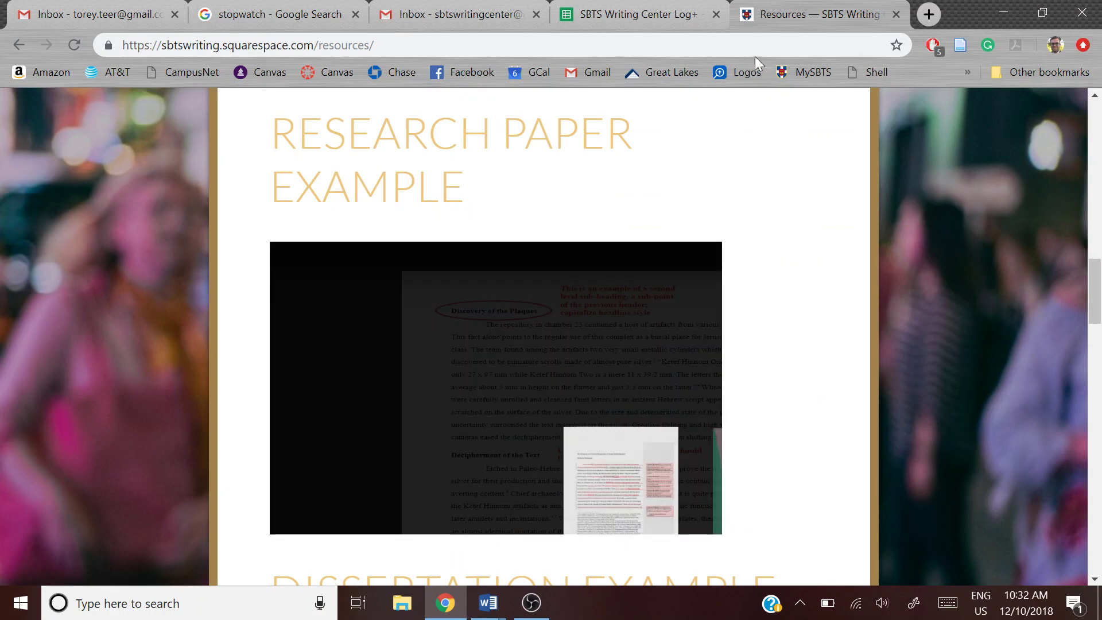
Switch back to Word and open the comment attached to the title-page title
{"action": "key", "text": "alt+Tab"}
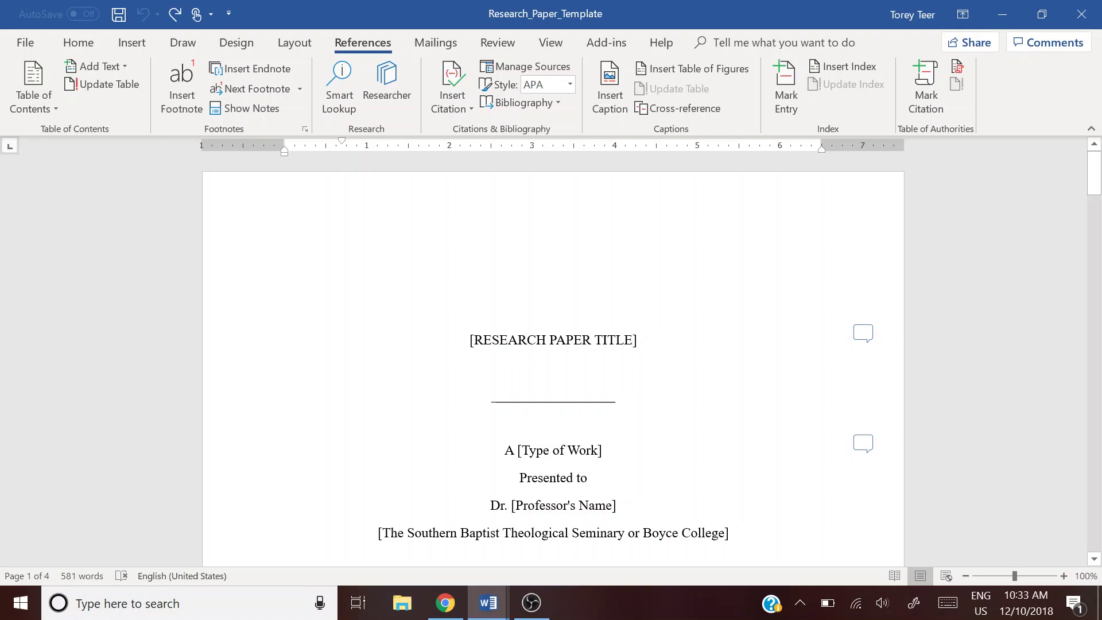
{"action": "left_click", "coordinate": [863, 332]}
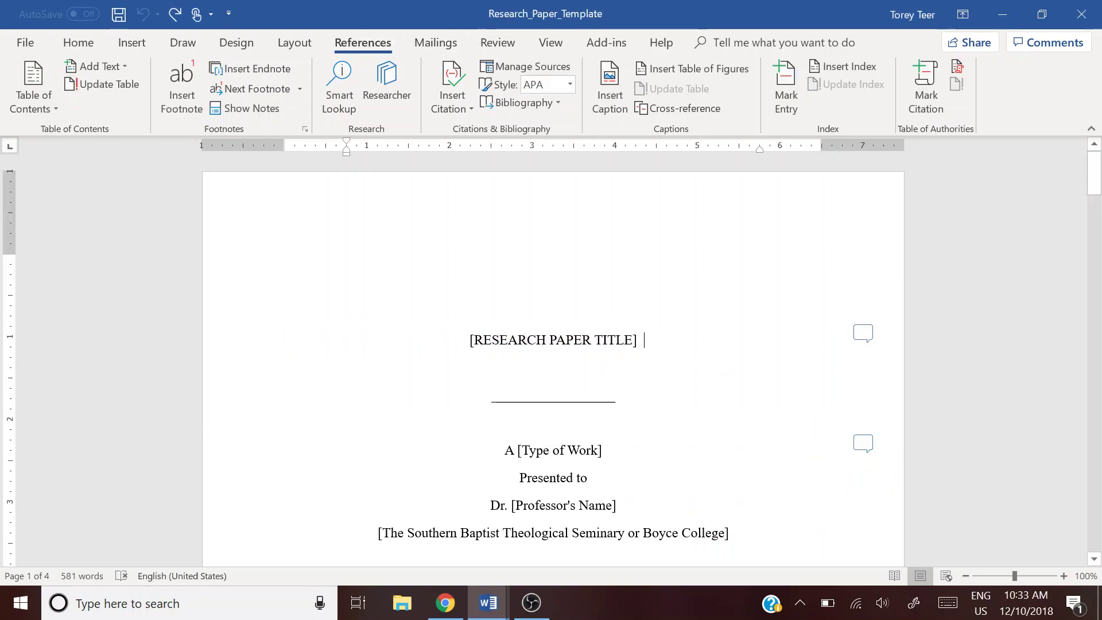
{"action": "left_click", "coordinate": [863, 334]}
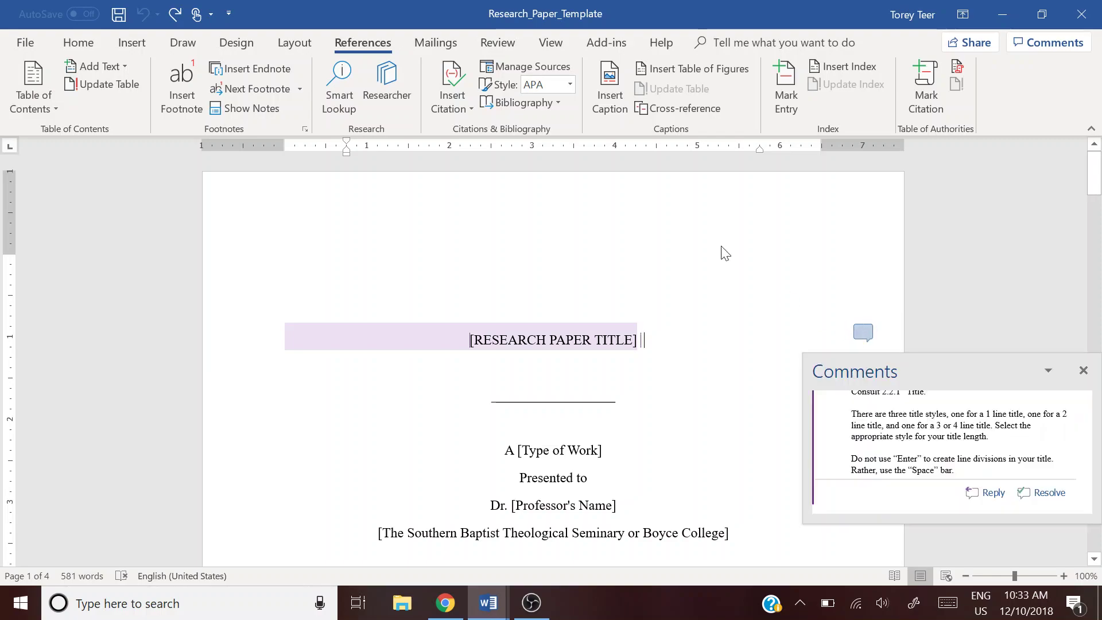
Show the available options for deleting comments, and close them without deleting anything
{"action": "left_click", "coordinate": [480, 45]}
{"action": "left_click", "coordinate": [415, 109]}
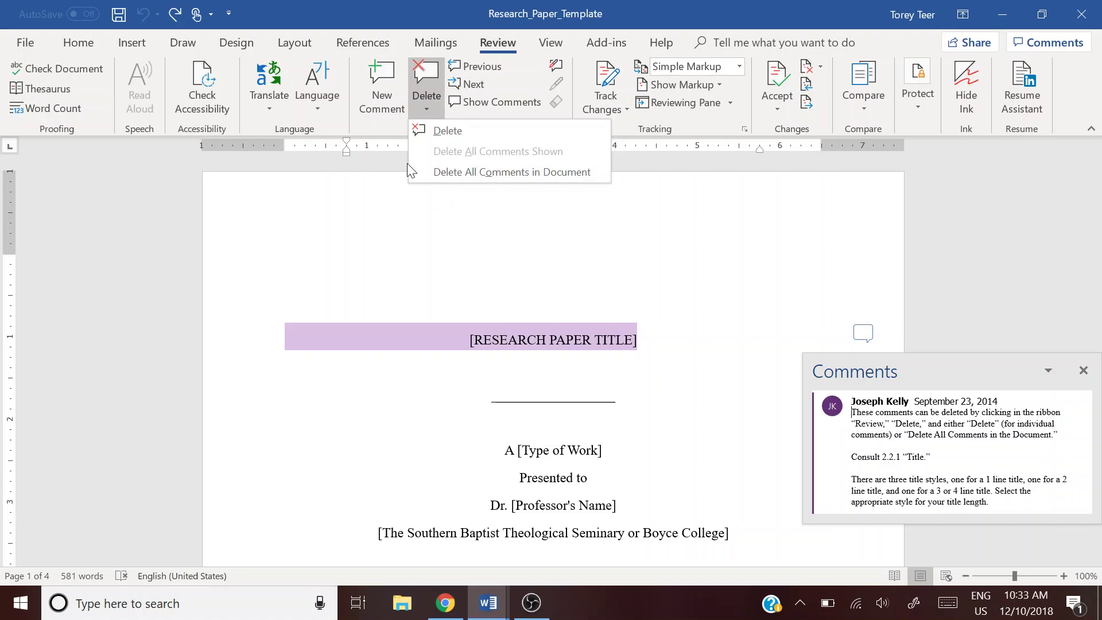
{"action": "left_click", "coordinate": [658, 236]}
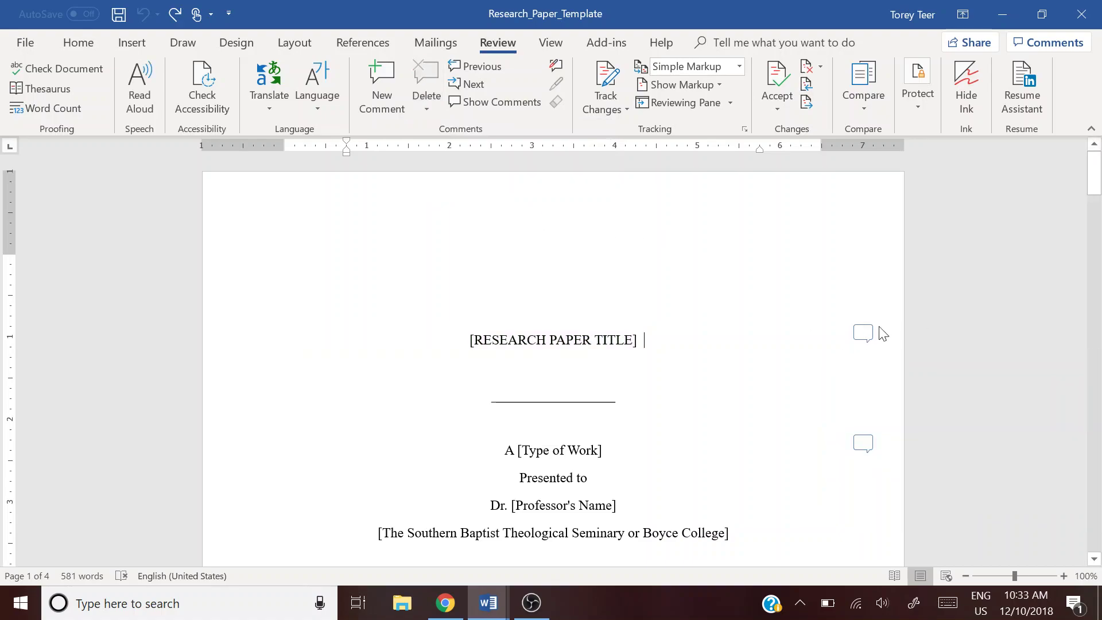
Try replacing the title-page title placeholder with "NEW TITLE", and undo the replacement
{"action": "left_click", "coordinate": [635, 342]}
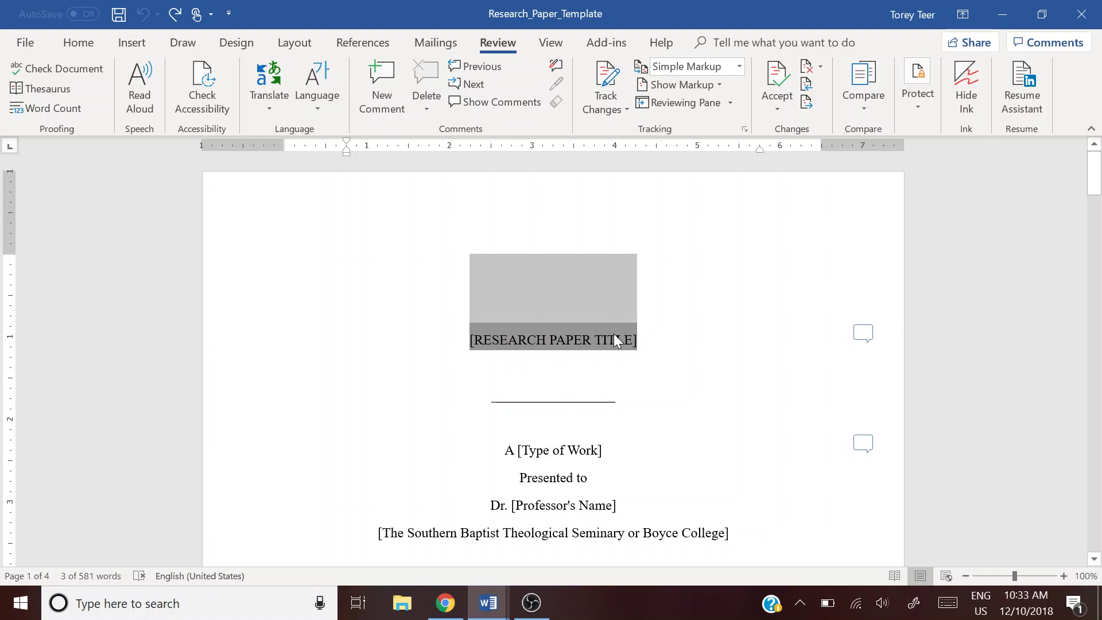
{"action": "type", "text": "NEW TITLE"}
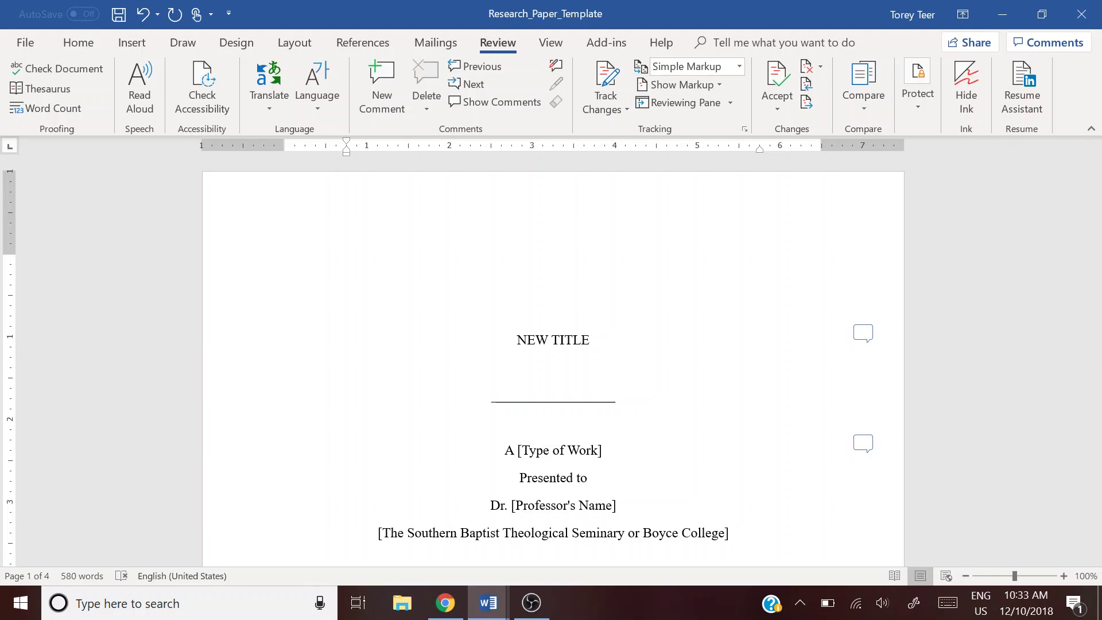
{"action": "key", "text": "ctrl+z"}
{"action": "key", "text": "ctrl+z"}
{"action": "left_click", "coordinate": [553, 368]}
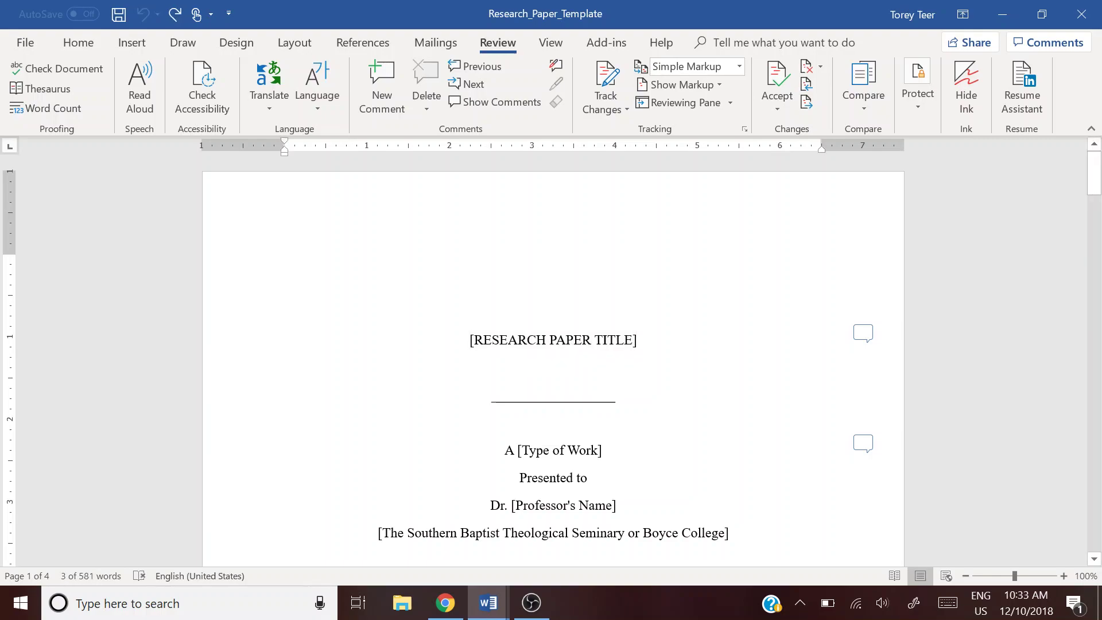
Replace the [RESEARCH PAPER TITLE] placeholder on the title page with "NEW TITLE"
{"action": "triple_click", "coordinate": [553, 340]}
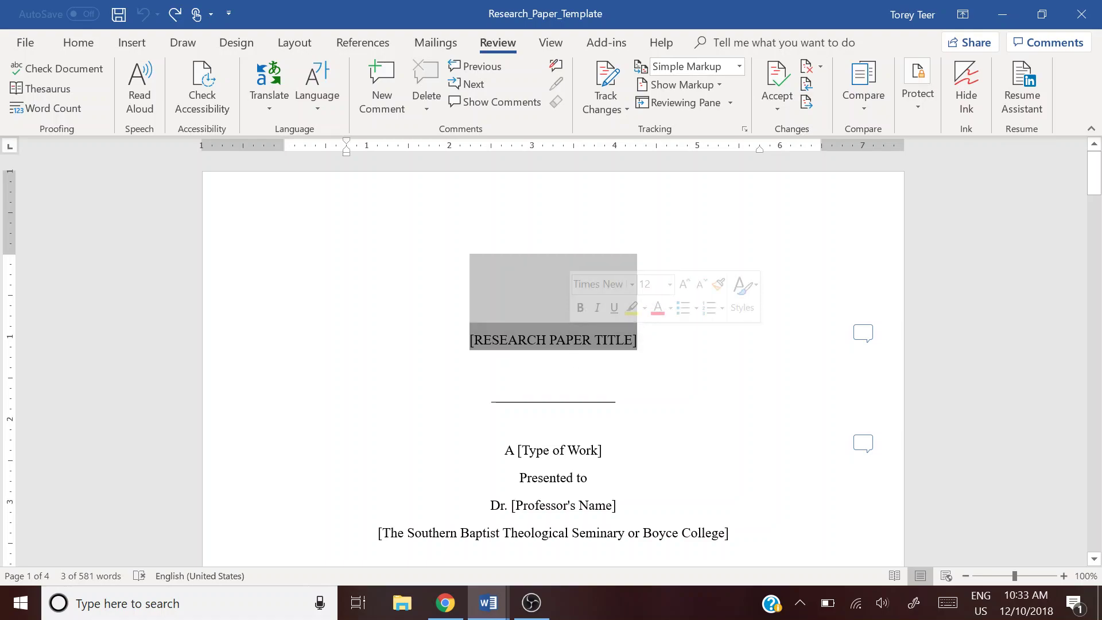
{"action": "type", "text": "NEW TITLE"}
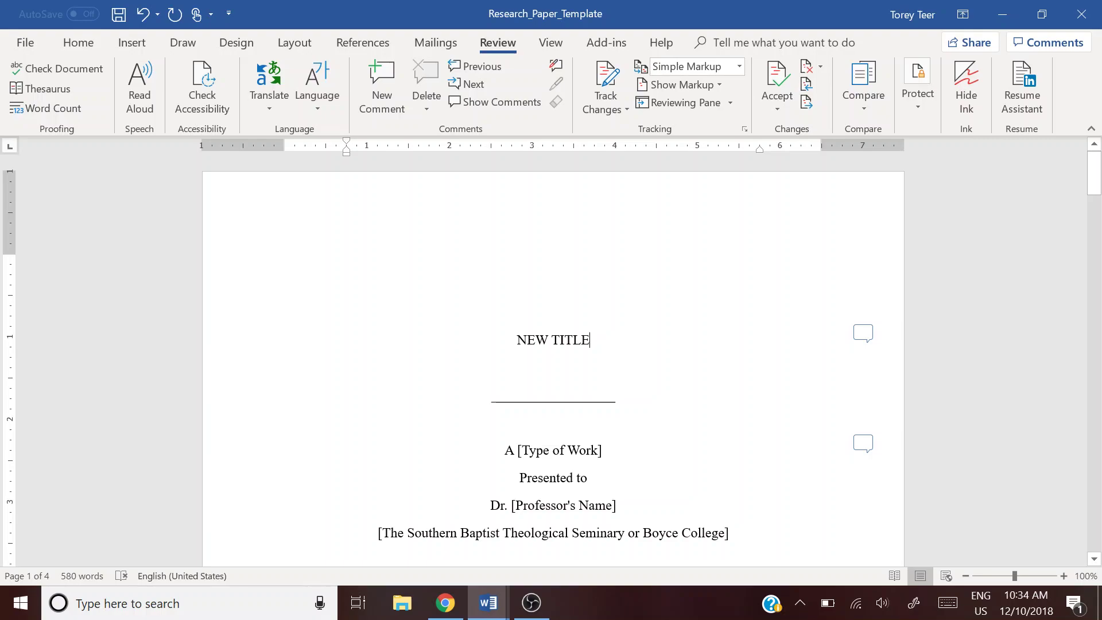
Replace the [Type of Work] placeholder on the title page with "Research Paper"
{"action": "scroll", "coordinate": [553, 356], "scroll_direction": "down", "scroll_amount": 3}
{"action": "left_click", "coordinate": [587, 381]}
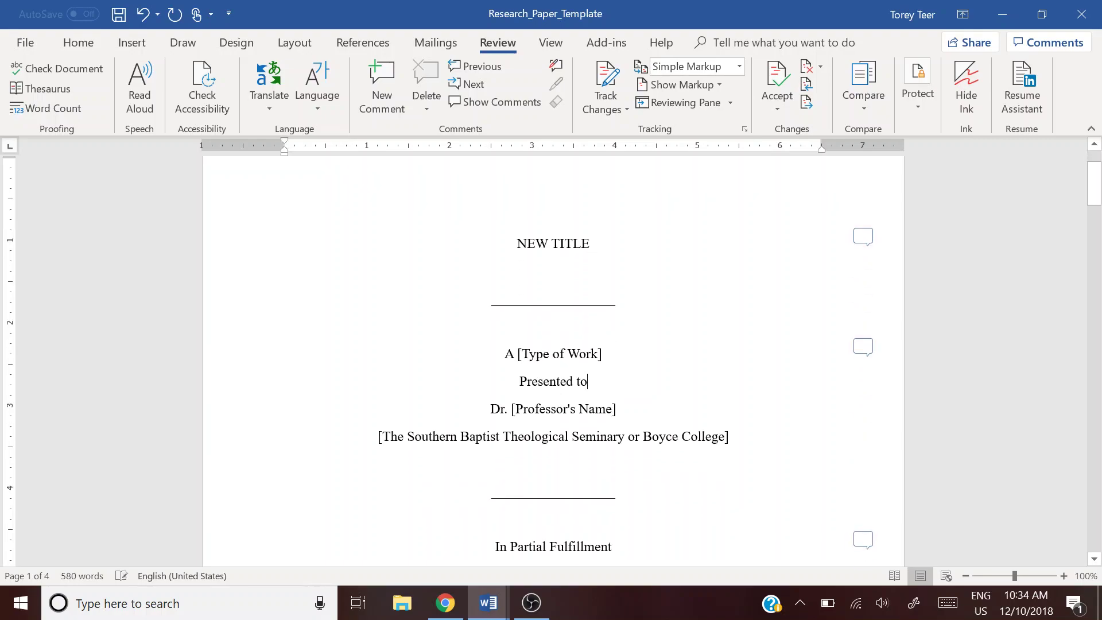
{"action": "left_click_drag", "start_coordinate": [518, 354], "coordinate": [574, 353]}
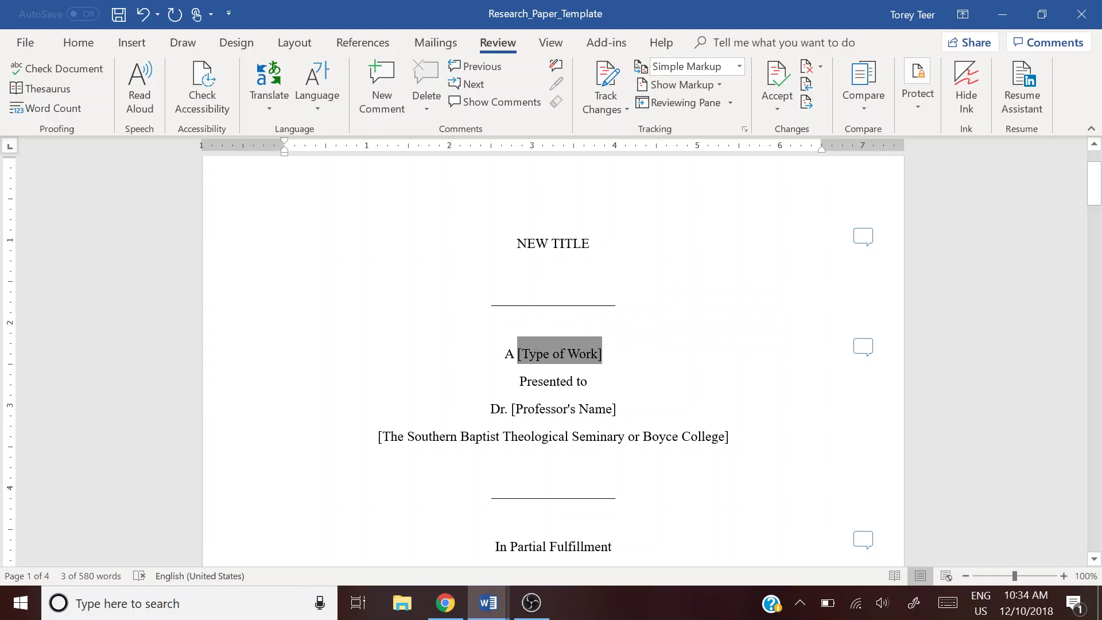
{"action": "type", "text": "Resarch pa"}
{"action": "key", "text": "BackSpace"}
{"action": "key", "text": "BackSpace"}
{"action": "key", "text": "BackSpace"}
{"action": "key", "text": "BackSpace"}
{"action": "key", "text": "BackSpace"}
{"action": "key", "text": "BackSpace"}
{"action": "key", "text": "BackSpace"}
{"action": "type", "text": "ear"}
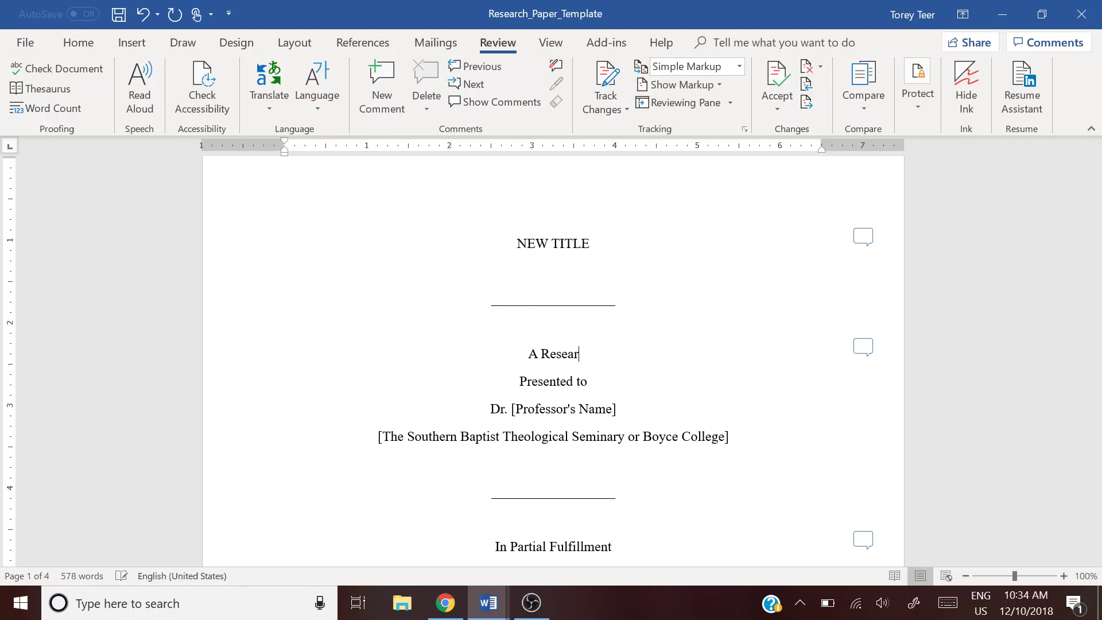
{"action": "type", "text": "ch paper"}
{"action": "key", "text": "BackSpace"}
{"action": "key", "text": "BackSpace"}
{"action": "key", "text": "BackSpace"}
{"action": "key", "text": "BackSpace"}
{"action": "key", "text": "BackSpace"}
{"action": "type", "text": "Paper"}
Review the remaining title-page placeholders, the blank page, and the title on the first page of text
{"action": "scroll", "coordinate": [552, 355], "scroll_direction": "down", "scroll_amount": 2}
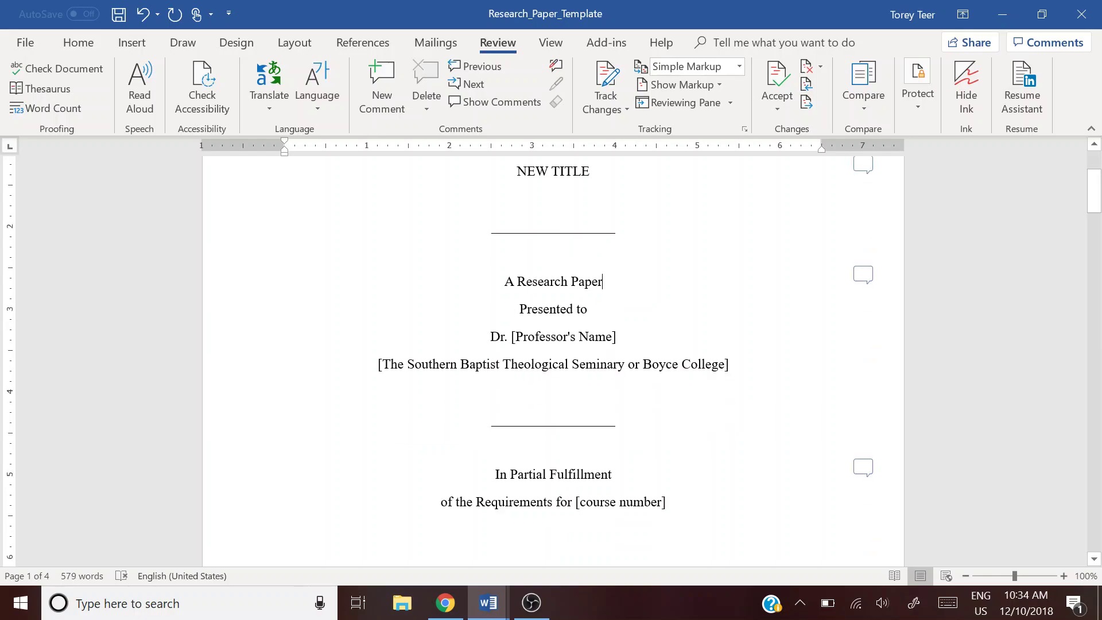
{"action": "scroll", "coordinate": [553, 356], "scroll_direction": "down", "scroll_amount": 2}
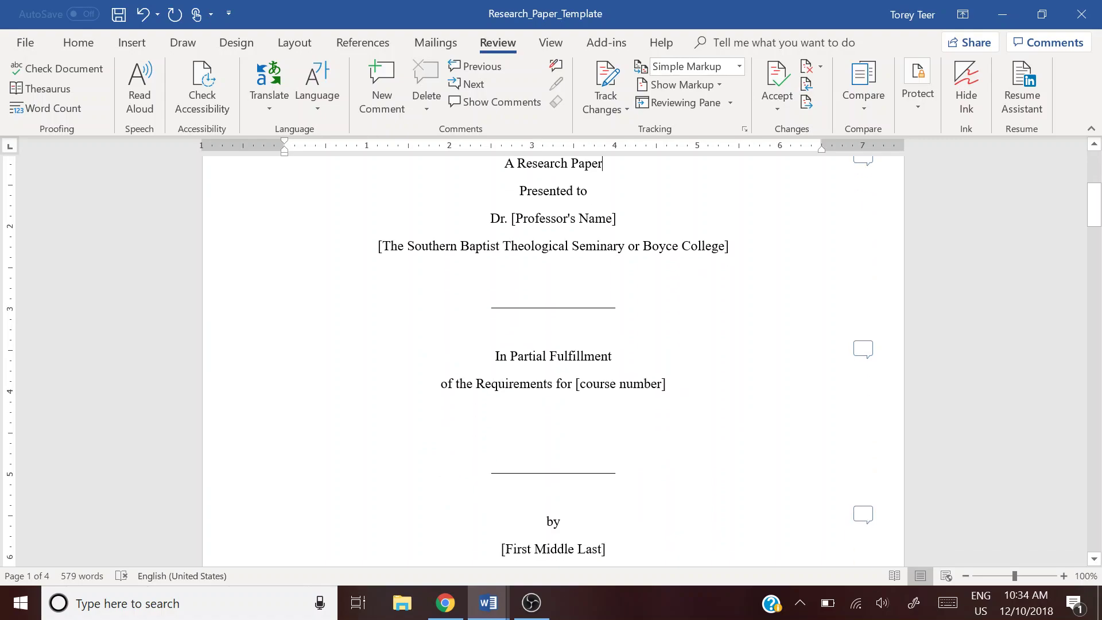
{"action": "scroll", "coordinate": [553, 356], "scroll_direction": "down", "scroll_amount": 4}
{"action": "scroll", "coordinate": [553, 356], "scroll_direction": "down", "scroll_amount": 4}
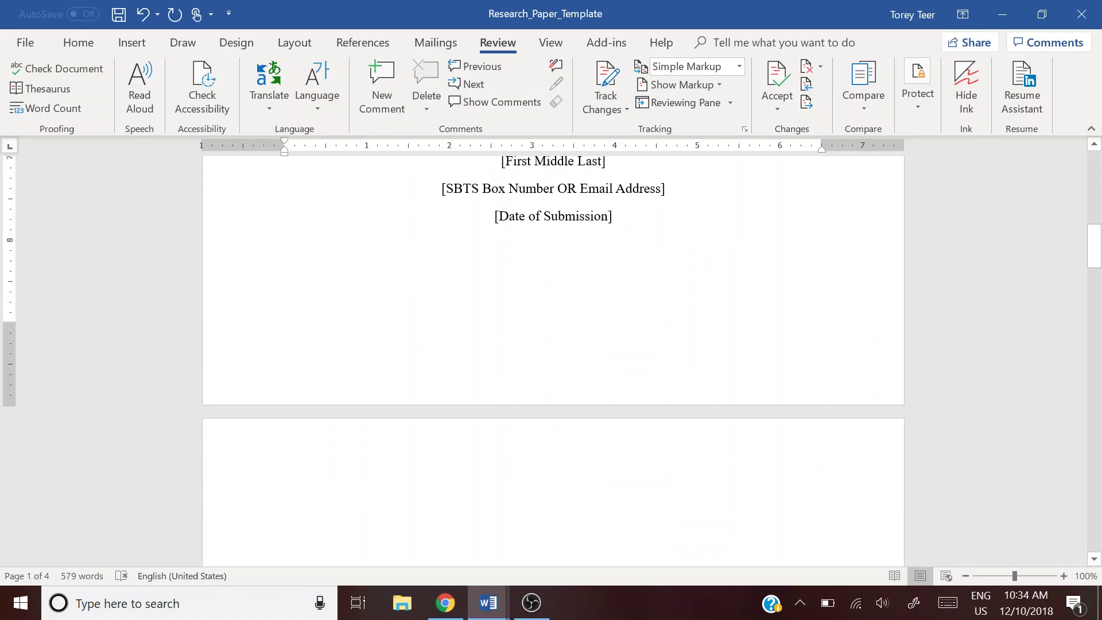
{"action": "scroll", "coordinate": [552, 356], "scroll_direction": "up", "scroll_amount": 4}
{"action": "scroll", "coordinate": [552, 356], "scroll_direction": "down", "scroll_amount": 8}
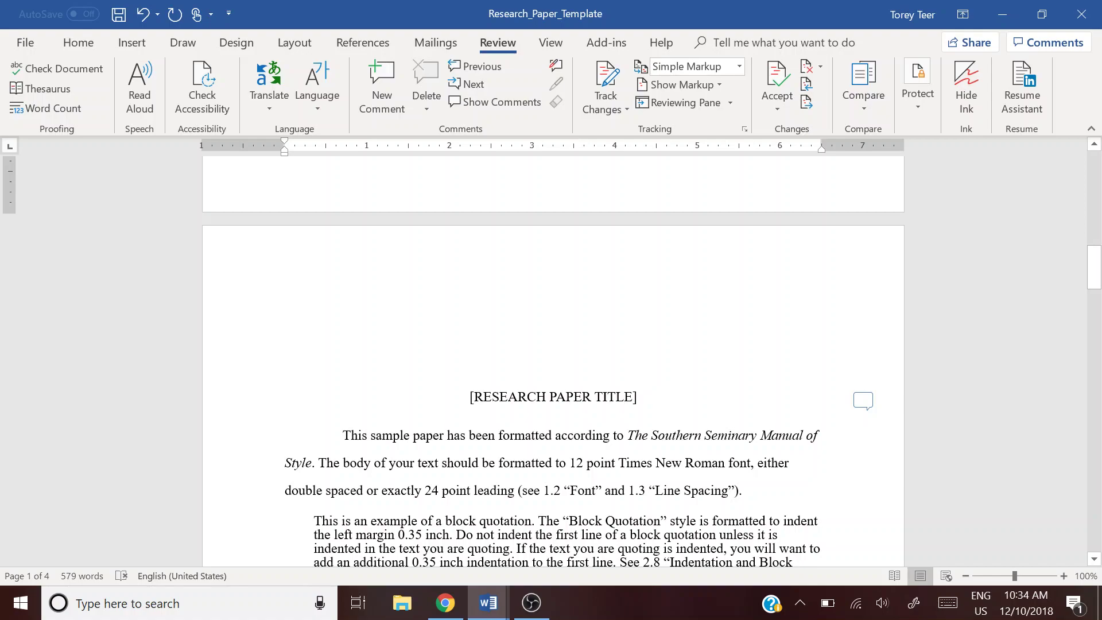
{"action": "mouse_move", "coordinate": [477, 397]}
{"action": "scroll", "coordinate": [552, 356], "scroll_direction": "up", "scroll_amount": 15}
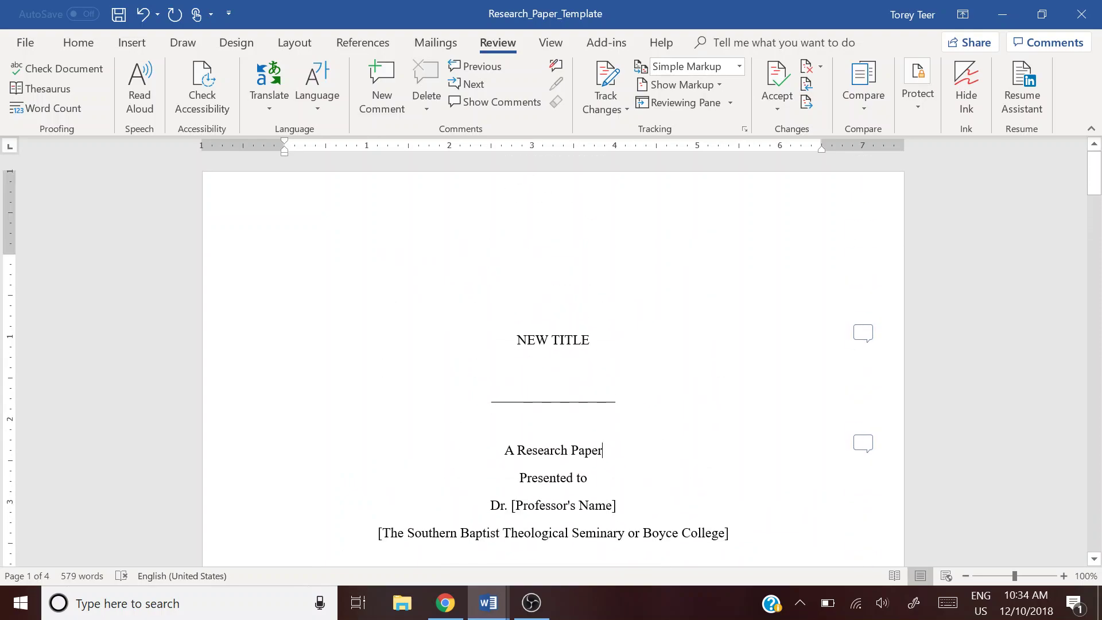
{"action": "scroll", "coordinate": [627, 362], "scroll_direction": "down", "scroll_amount": 14}
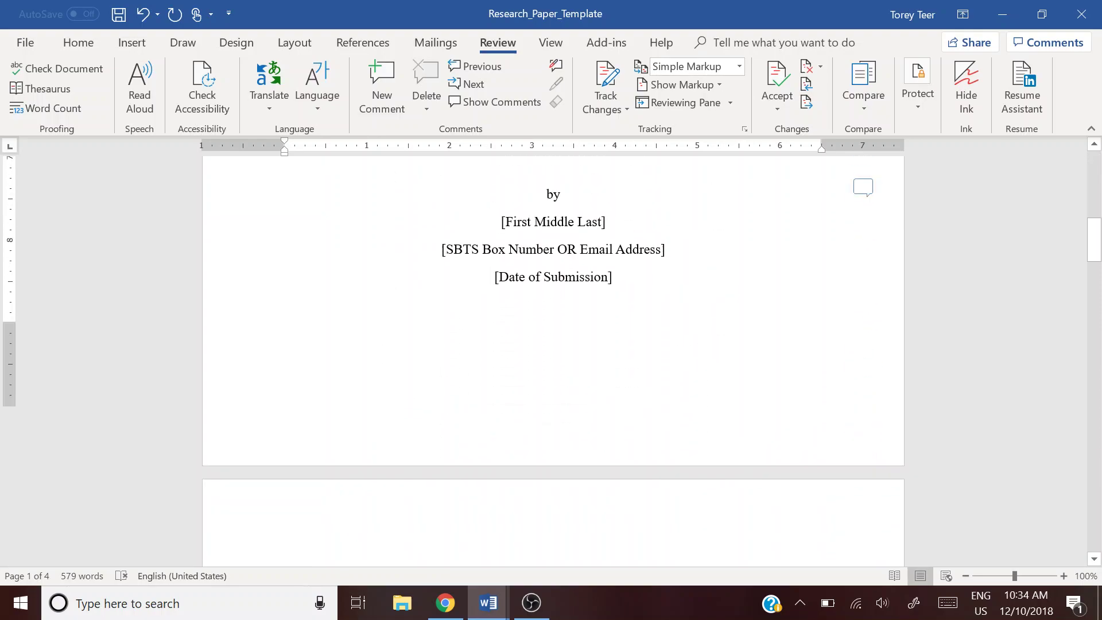
{"action": "scroll", "coordinate": [552, 355], "scroll_direction": "down", "scroll_amount": 2}
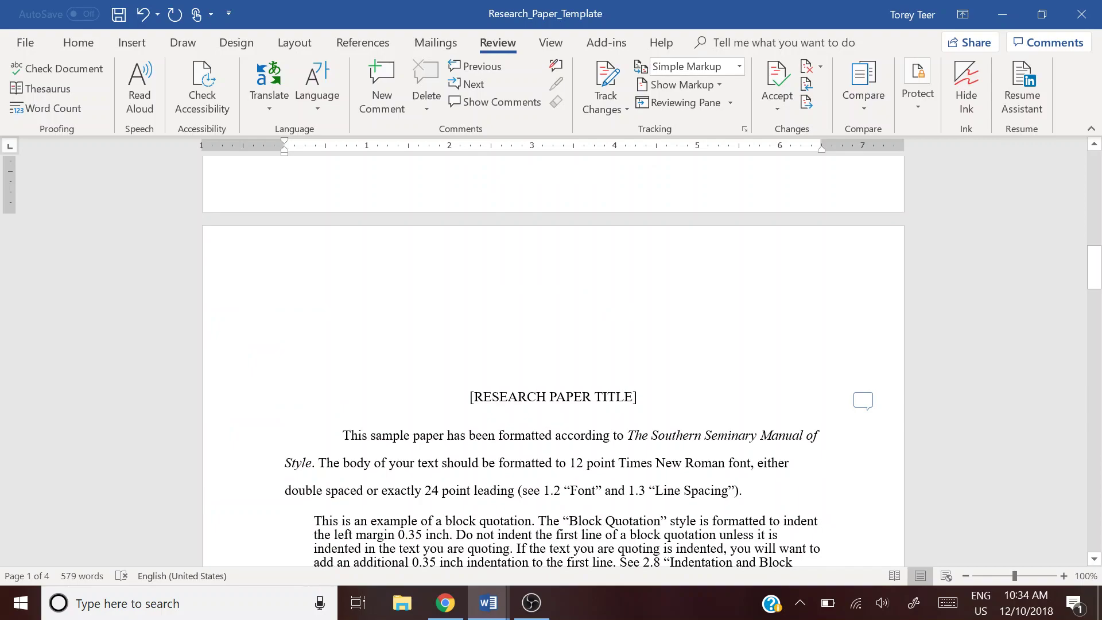
Examine the title block on the first page of text and skim that page's subheadings and footnote
{"action": "triple_click", "coordinate": [543, 397]}
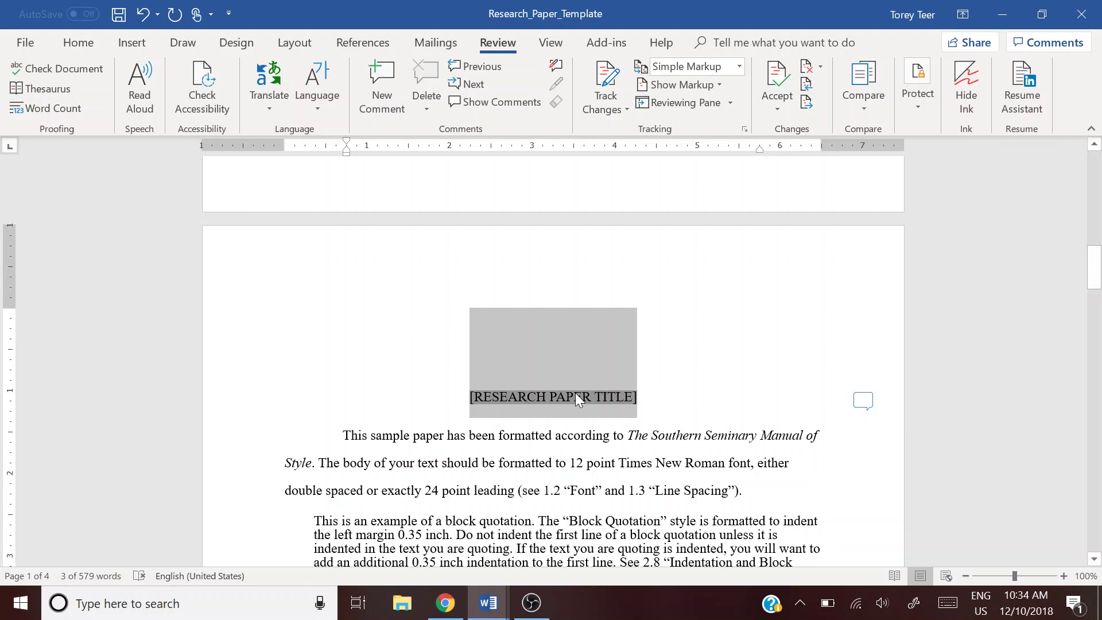
{"action": "left_click", "coordinate": [675, 391]}
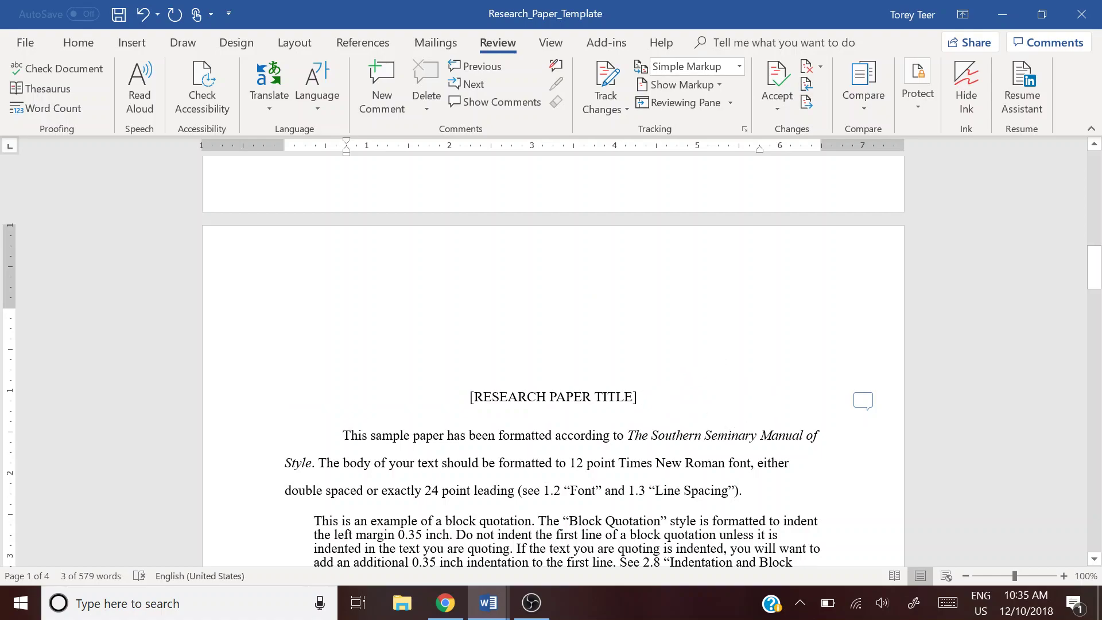
{"action": "scroll", "coordinate": [552, 355], "scroll_direction": "down", "scroll_amount": 15}
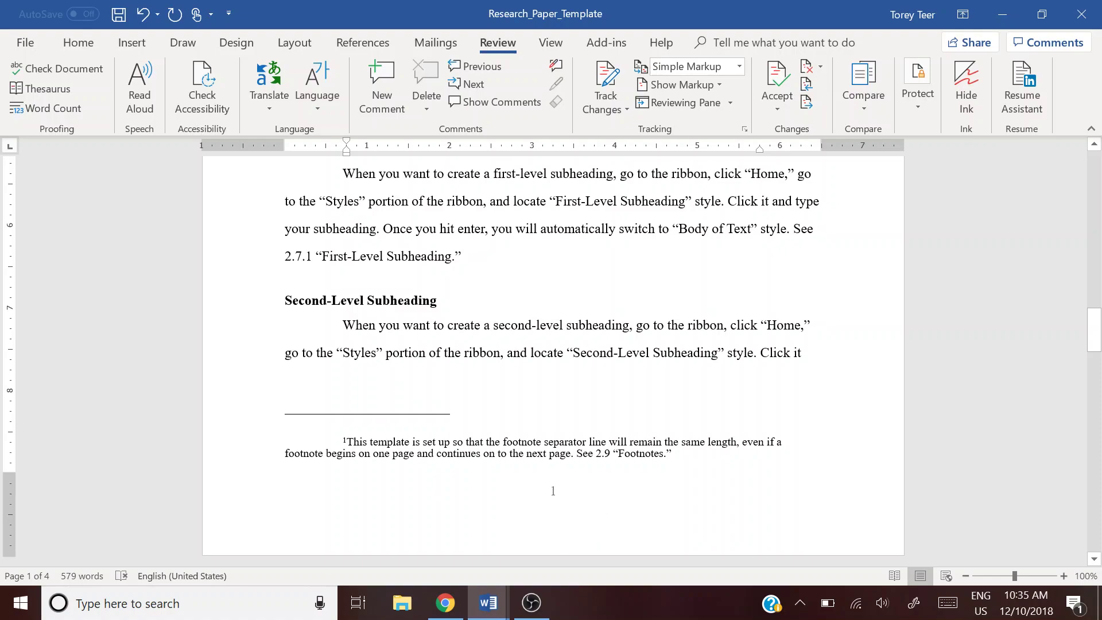
{"action": "scroll", "coordinate": [552, 508], "scroll_direction": "up", "scroll_amount": 3}
{"action": "scroll", "coordinate": [553, 361], "scroll_direction": "up", "scroll_amount": 8}
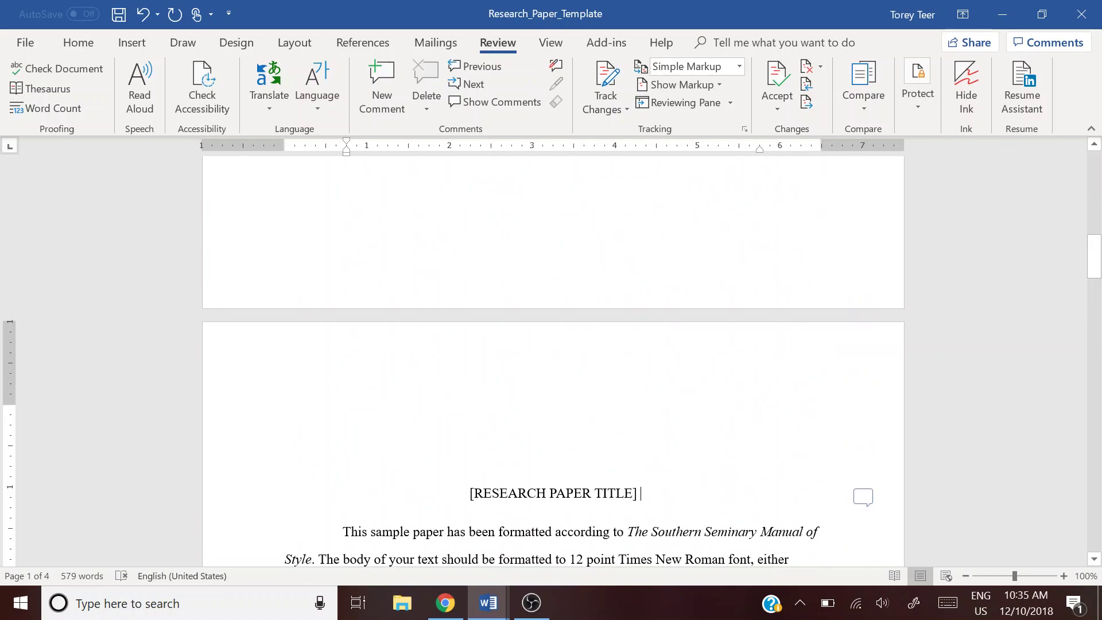
Open the header on the first page of text to inspect it, and return to the body text
{"action": "scroll", "coordinate": [552, 356], "scroll_direction": "down", "scroll_amount": 1}
{"action": "double_click", "coordinate": [435, 376]}
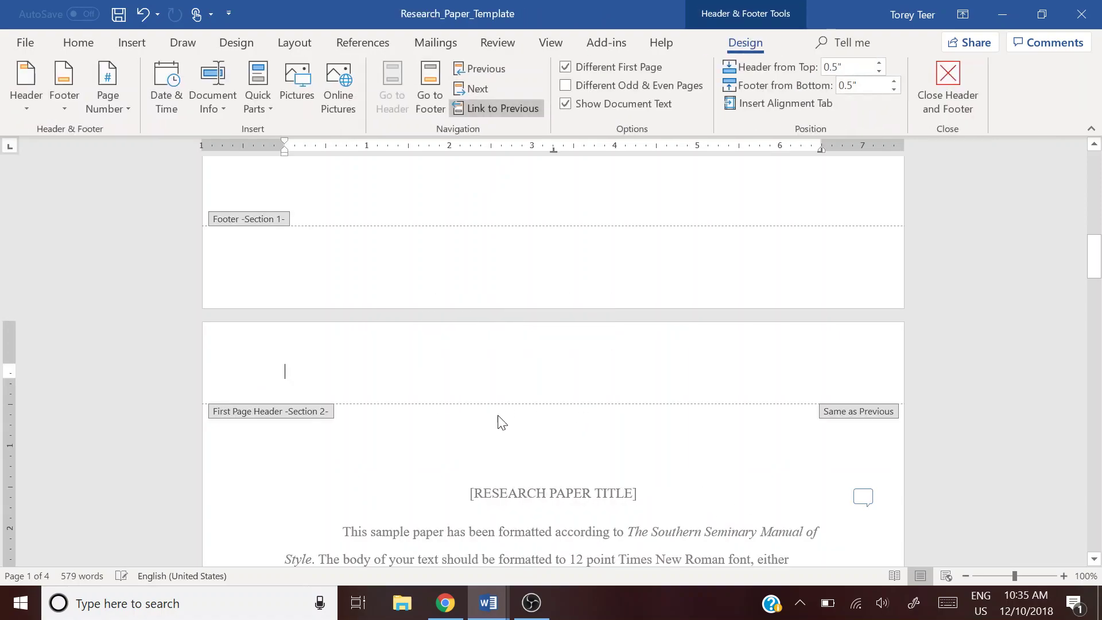
{"action": "double_click", "coordinate": [722, 497]}
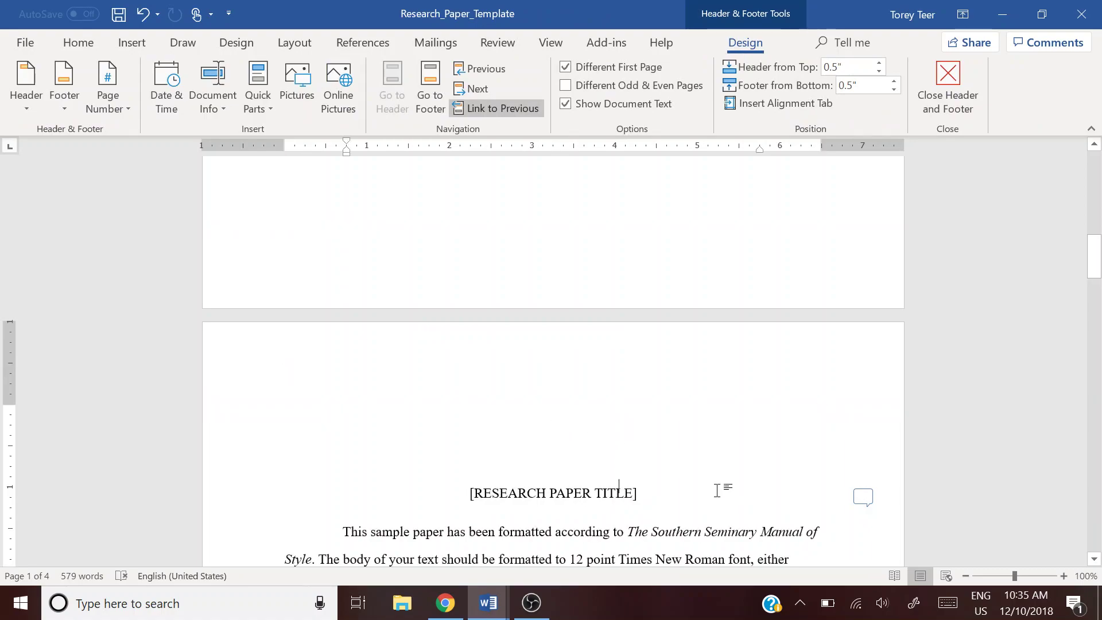
Review the end of the title page, the blank top margin, and the footnote and page number on the first page of text
{"action": "scroll", "coordinate": [602, 342], "scroll_direction": "up", "scroll_amount": 4}
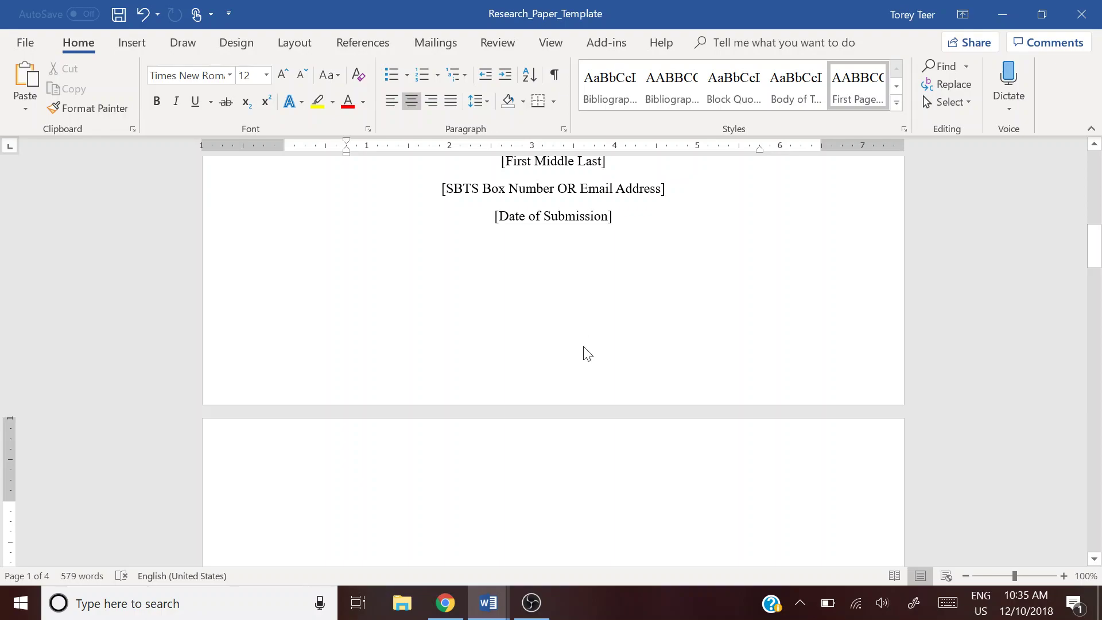
{"action": "scroll", "coordinate": [578, 336], "scroll_direction": "down", "scroll_amount": 12}
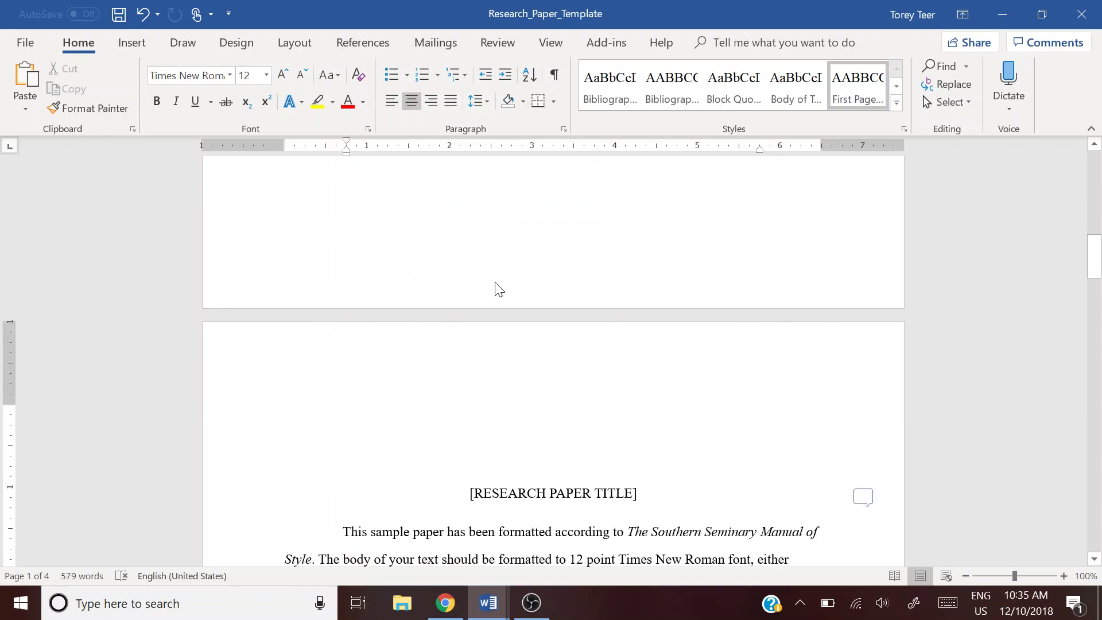
{"action": "scroll", "coordinate": [551, 386], "scroll_direction": "down", "scroll_amount": 3}
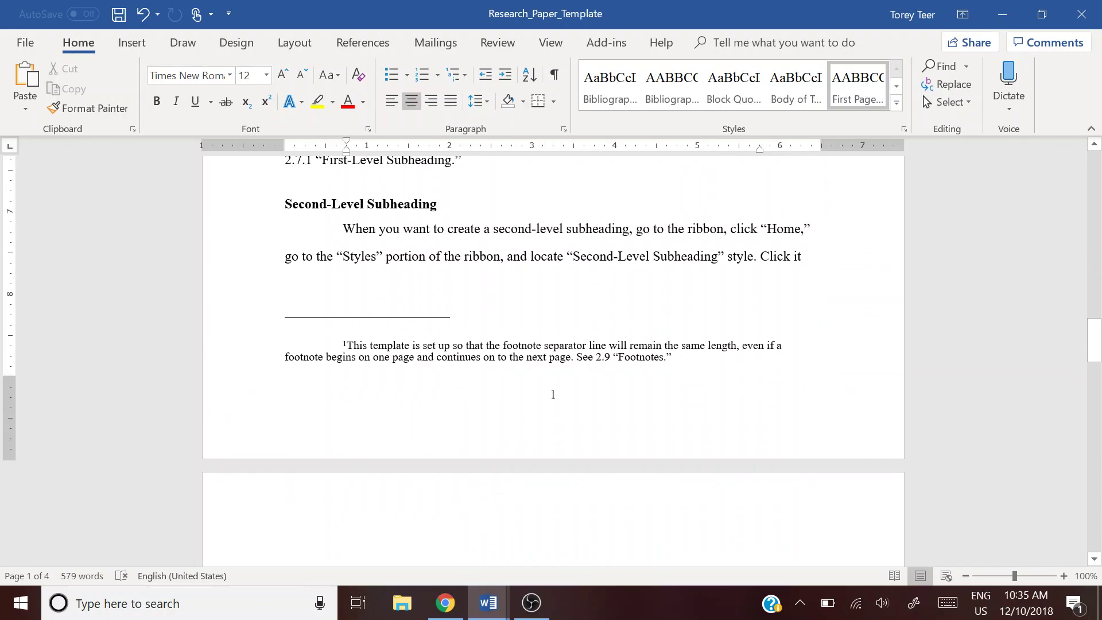
{"action": "scroll", "coordinate": [622, 428], "scroll_direction": "up", "scroll_amount": 3}
{"action": "scroll", "coordinate": [551, 355], "scroll_direction": "up", "scroll_amount": 8}
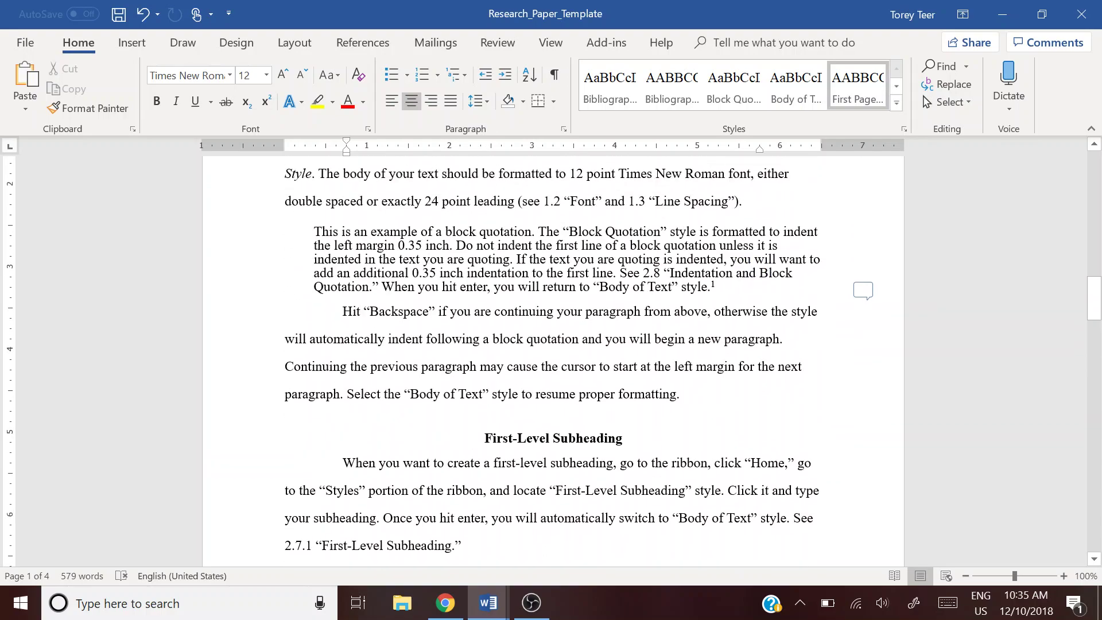
{"action": "scroll", "coordinate": [553, 379], "scroll_direction": "up", "scroll_amount": 2}
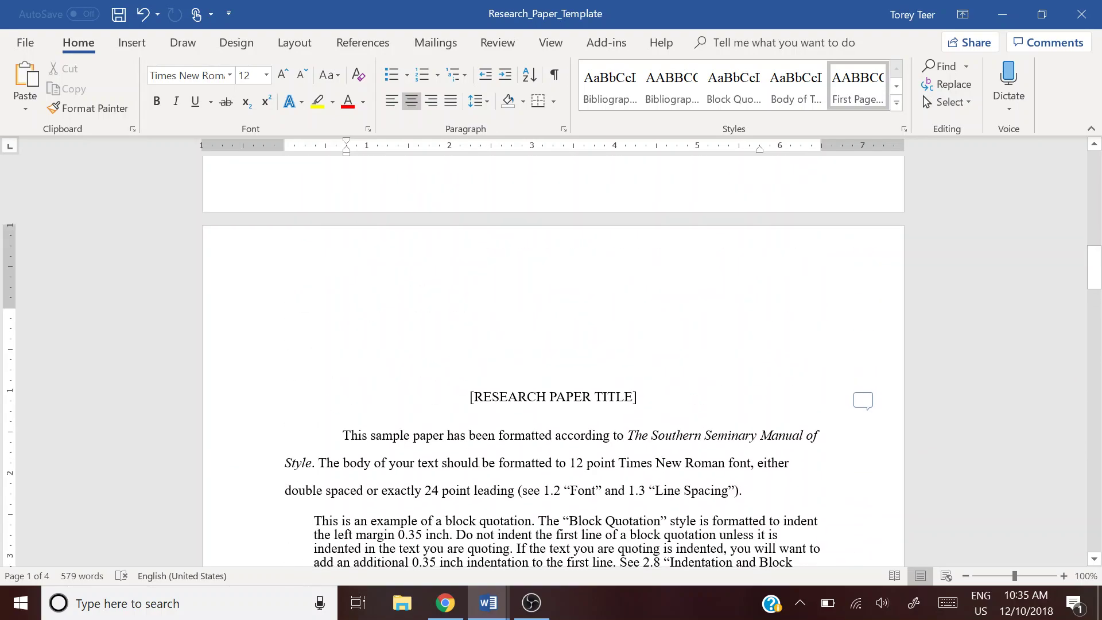
Open the header on the first page of text and examine the section headers and footers from the title page through the bibliography
{"action": "double_click", "coordinate": [332, 321]}
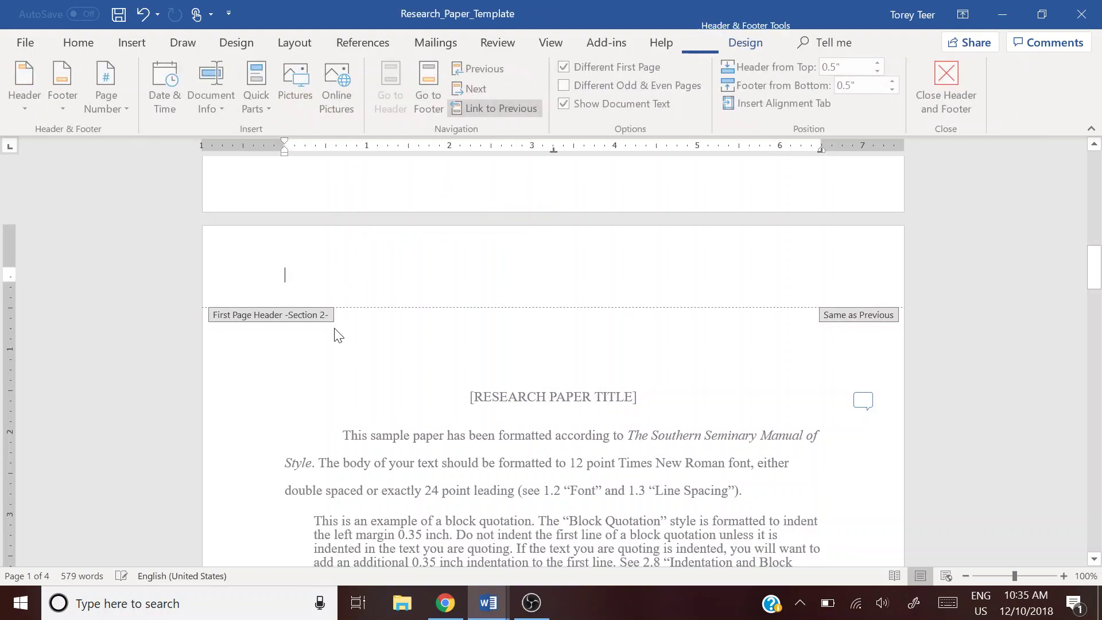
{"action": "scroll", "coordinate": [393, 332], "scroll_direction": "up", "scroll_amount": 4}
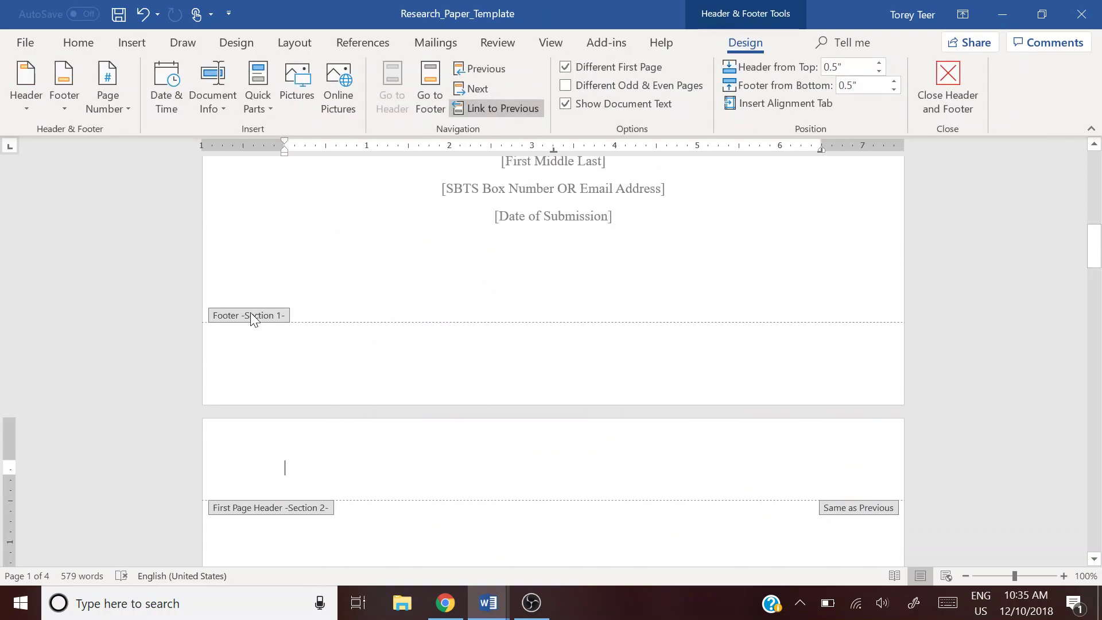
{"action": "left_click", "coordinate": [319, 506]}
{"action": "scroll", "coordinate": [314, 418], "scroll_direction": "down", "scroll_amount": 2}
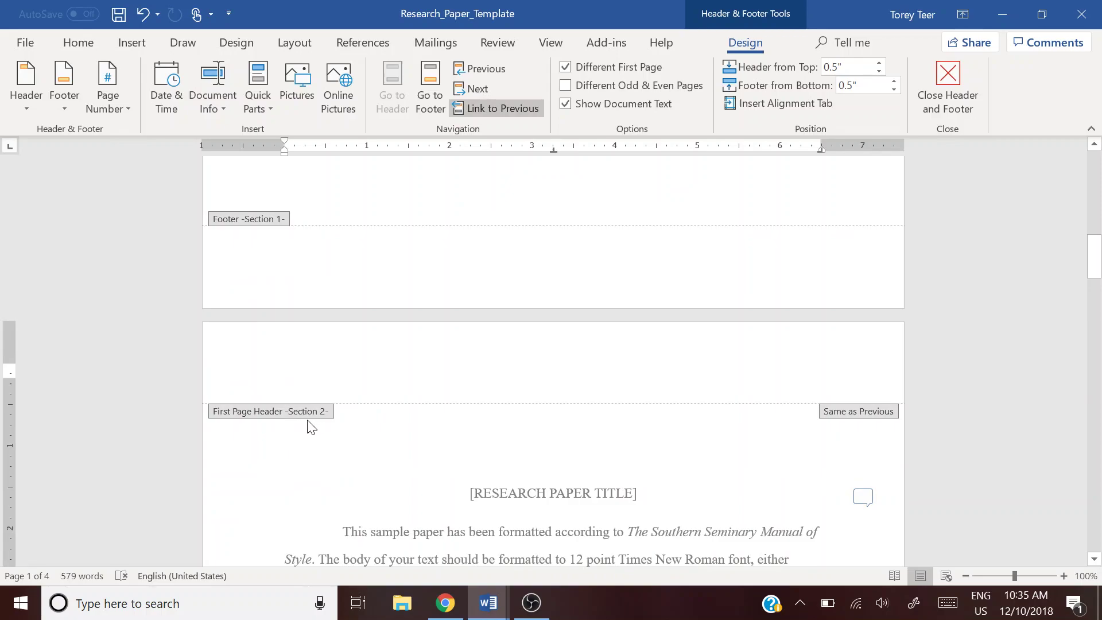
{"action": "scroll", "coordinate": [328, 419], "scroll_direction": "down", "scroll_amount": 20}
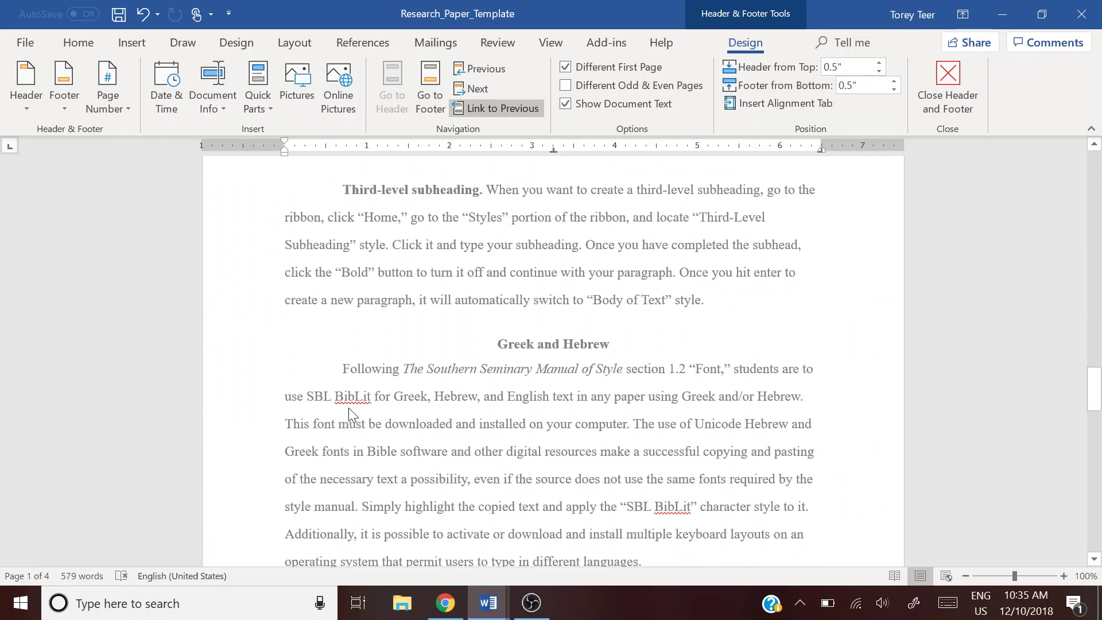
{"action": "scroll", "coordinate": [348, 413], "scroll_direction": "up", "scroll_amount": 5}
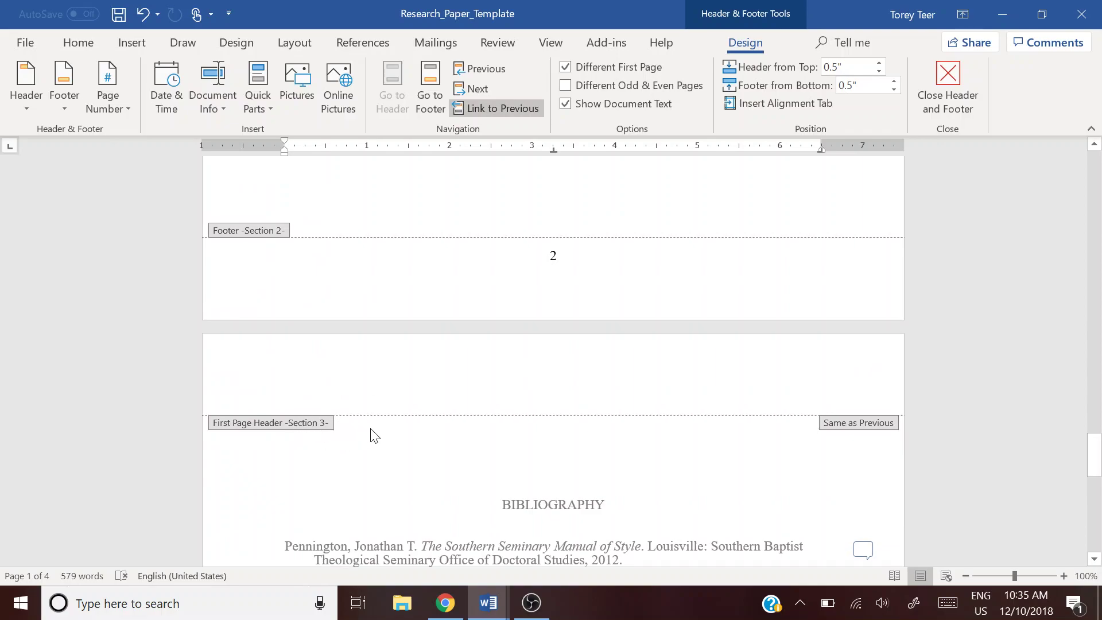
{"action": "scroll", "coordinate": [421, 468], "scroll_direction": "up", "scroll_amount": 10}
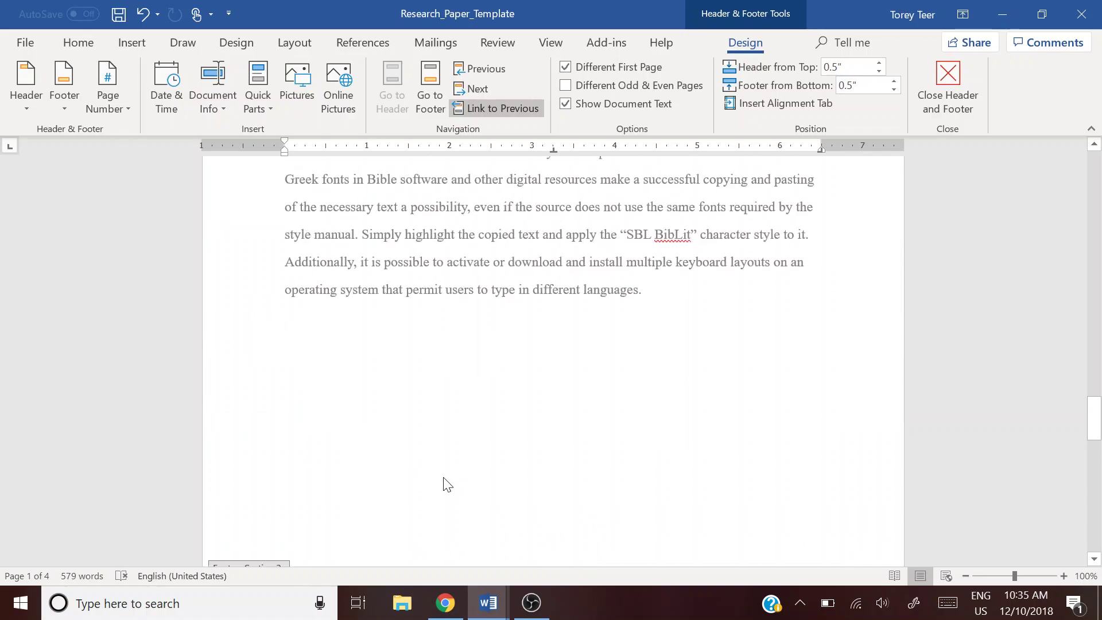
{"action": "scroll", "coordinate": [453, 469], "scroll_direction": "up", "scroll_amount": 10}
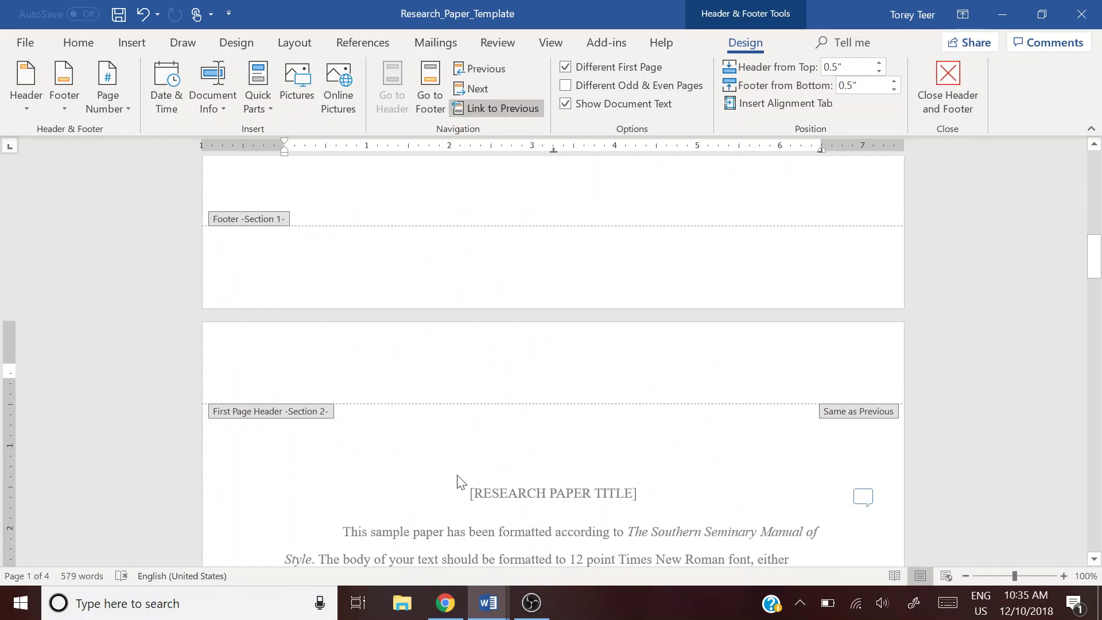
Leave header and footer editing and select the [RESEARCH PAPER TITLE] line to inspect its style
{"action": "double_click", "coordinate": [482, 503]}
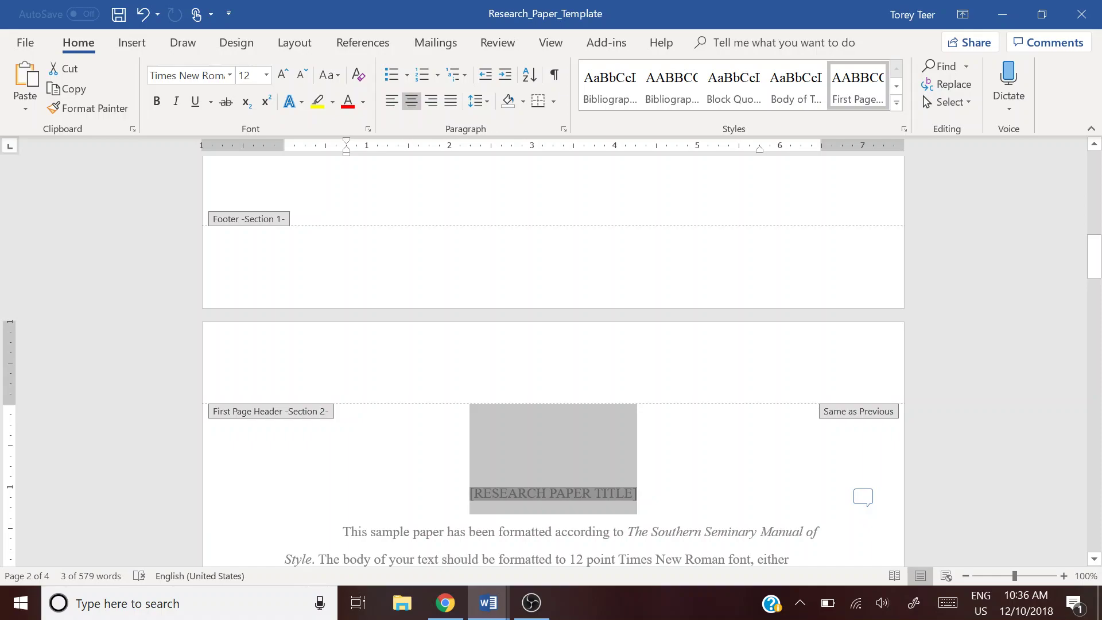
{"action": "left_click", "coordinate": [659, 479]}
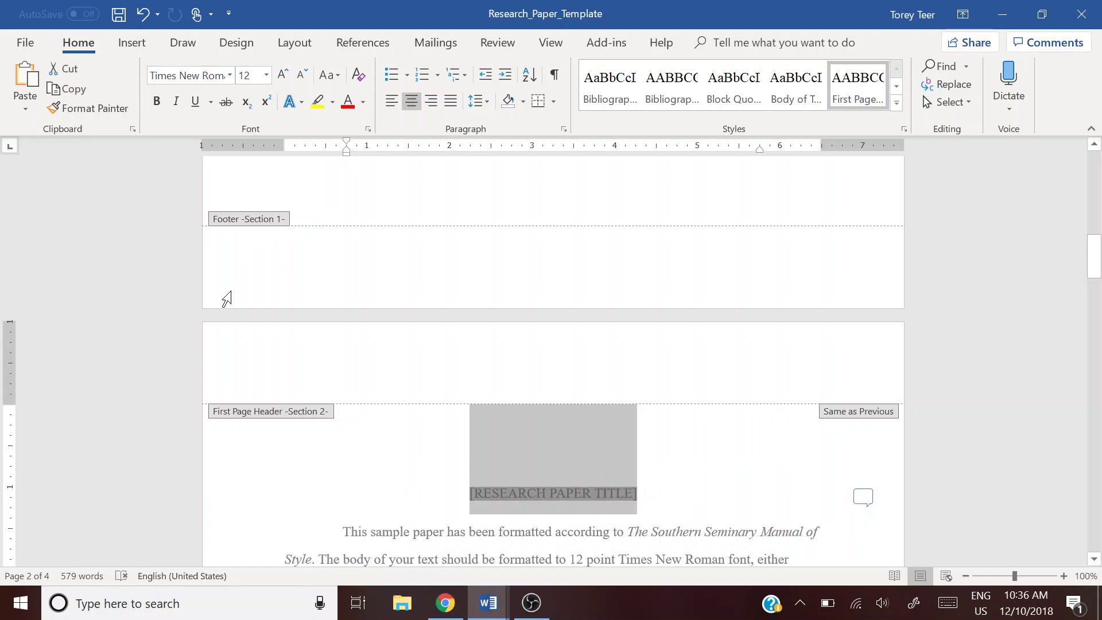
{"action": "double_click", "coordinate": [395, 533]}
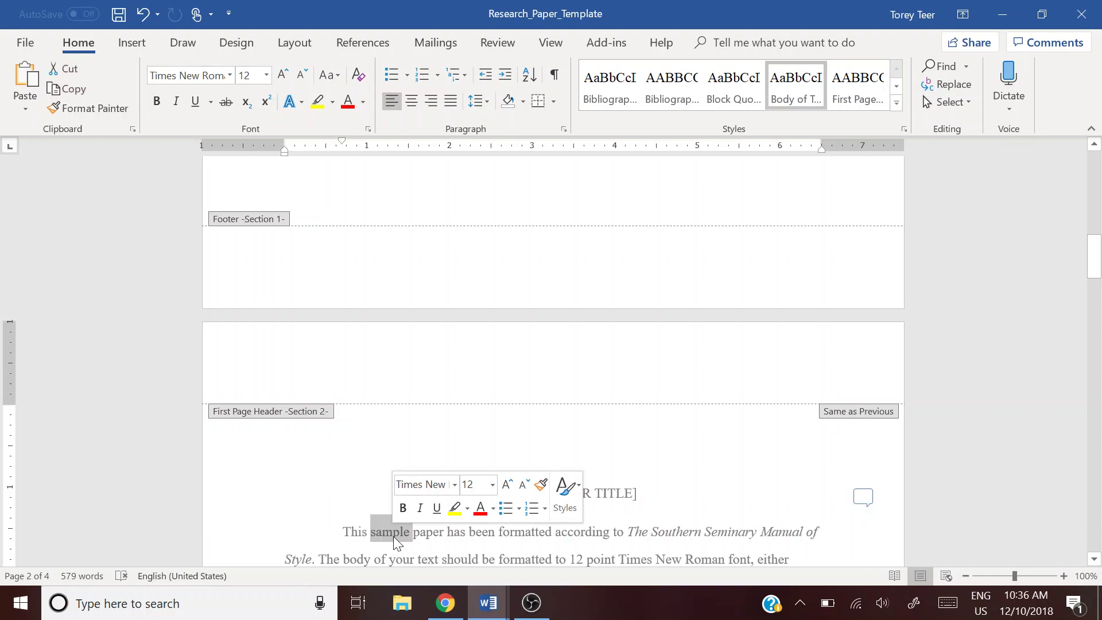
{"action": "double_click", "coordinate": [356, 532]}
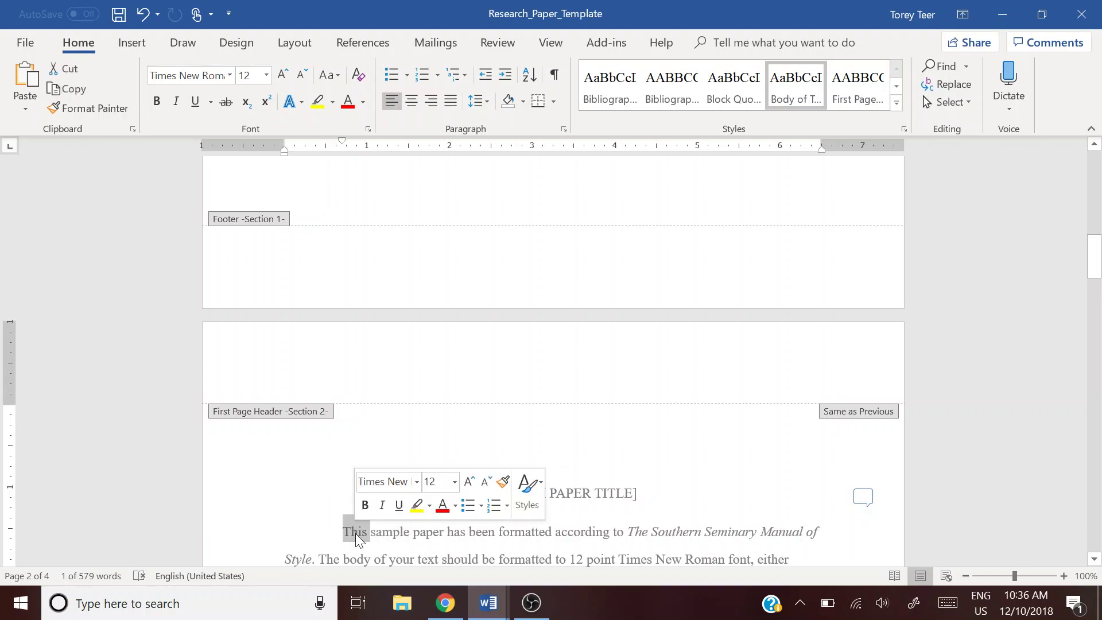
{"action": "double_click", "coordinate": [370, 229]}
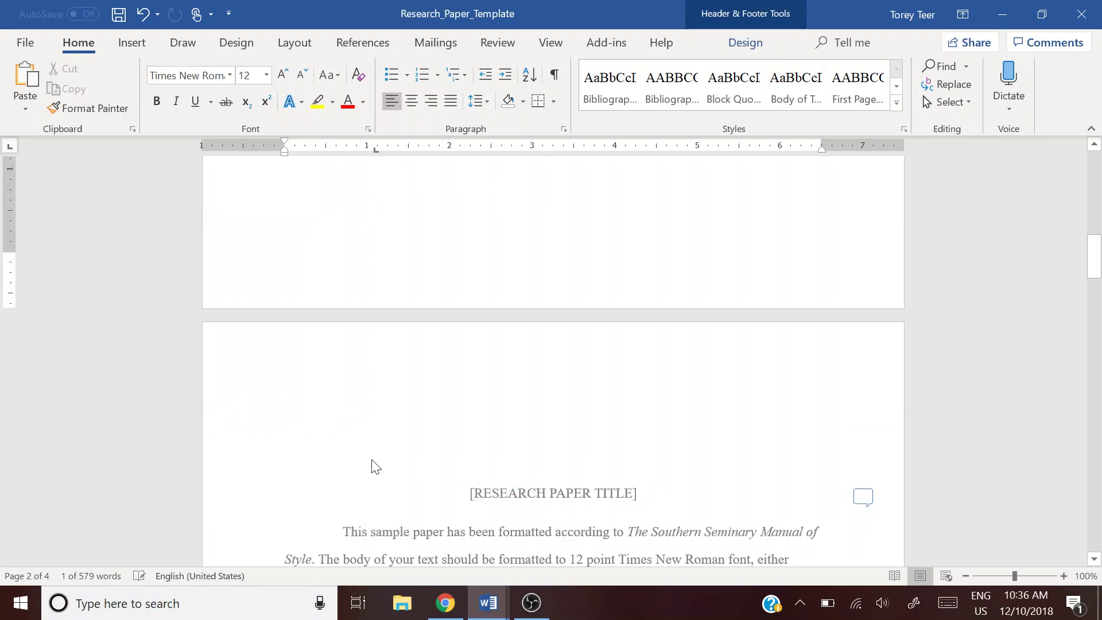
{"action": "double_click", "coordinate": [411, 501]}
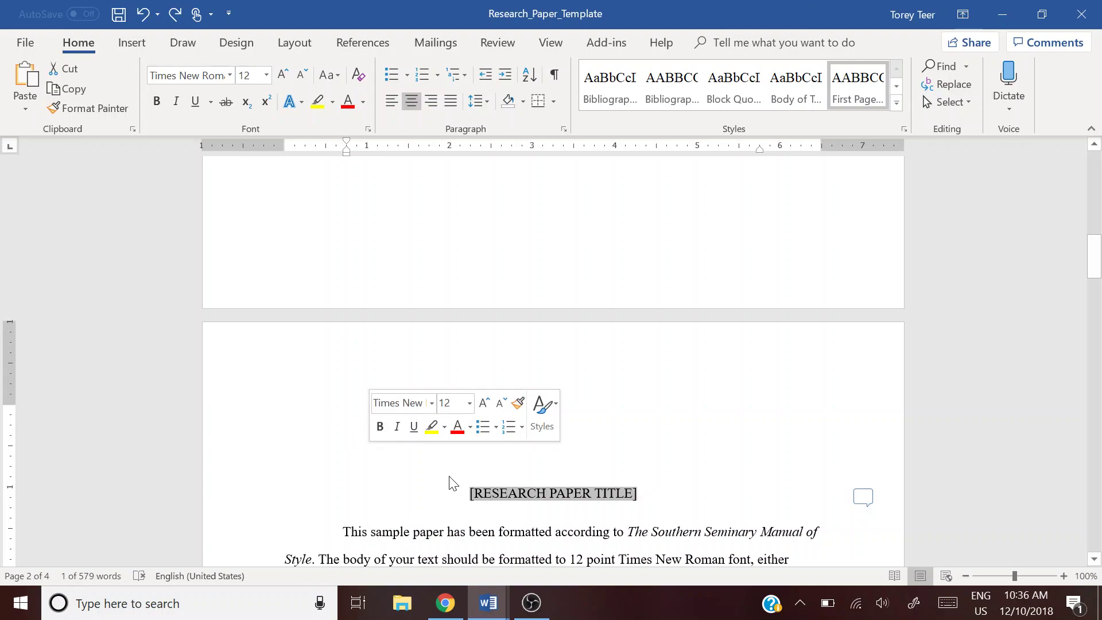
{"action": "left_click", "coordinate": [510, 511]}
Highlight "exactly 24 point leading" in the opening paragraph and check that paragraph's indentation and line spacing settings
{"action": "scroll", "coordinate": [510, 511], "scroll_direction": "down", "scroll_amount": 2}
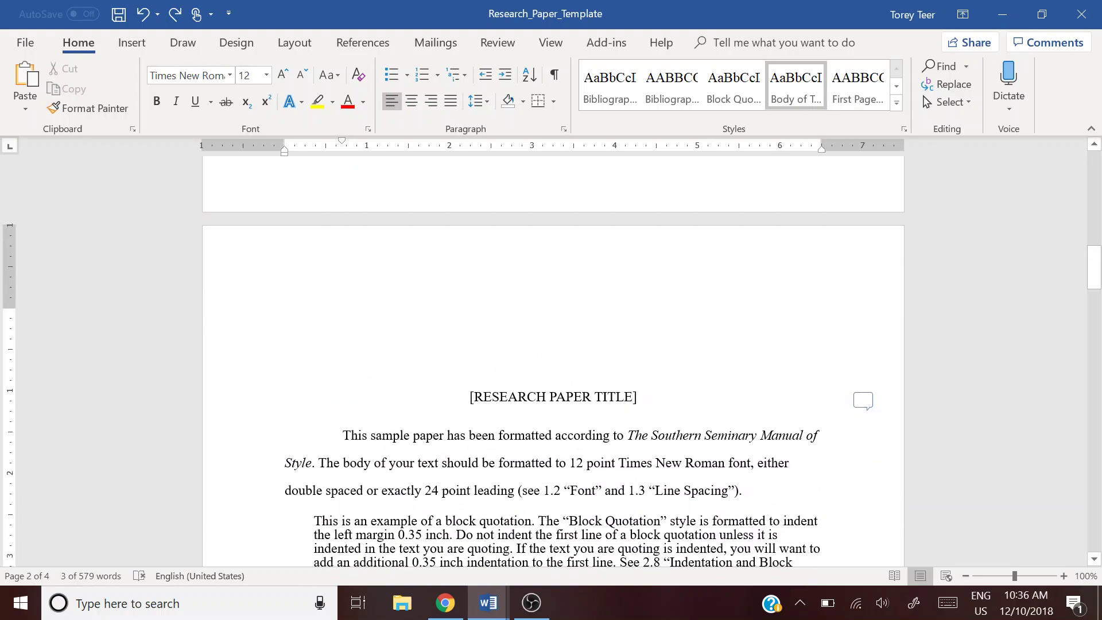
{"action": "scroll", "coordinate": [554, 361], "scroll_direction": "down", "scroll_amount": 4}
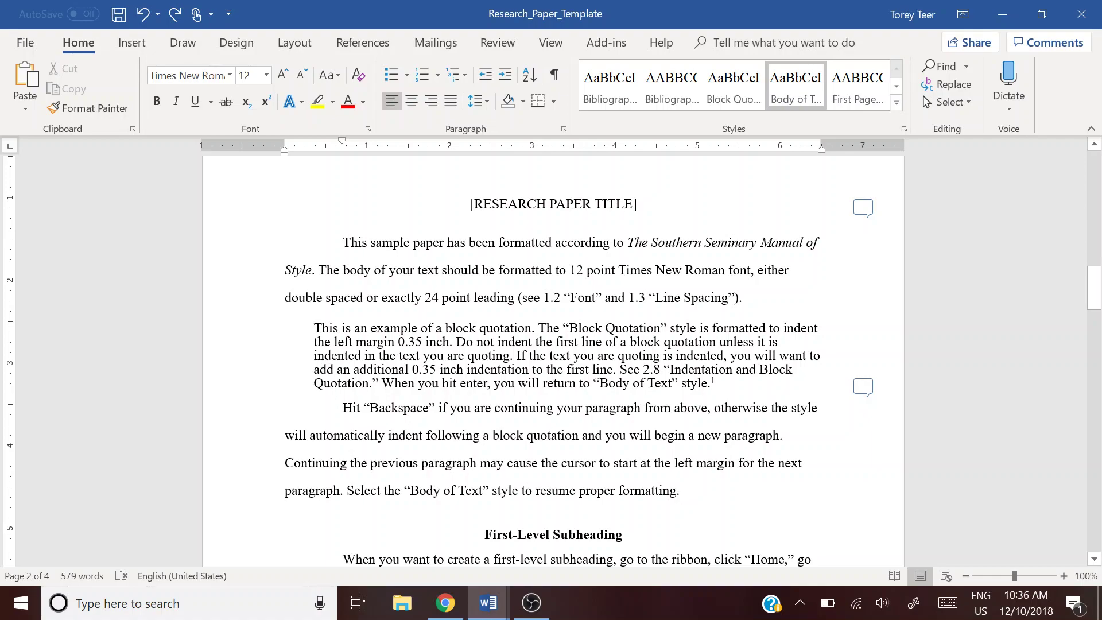
{"action": "left_click_drag", "start_coordinate": [381, 297], "coordinate": [517, 297]}
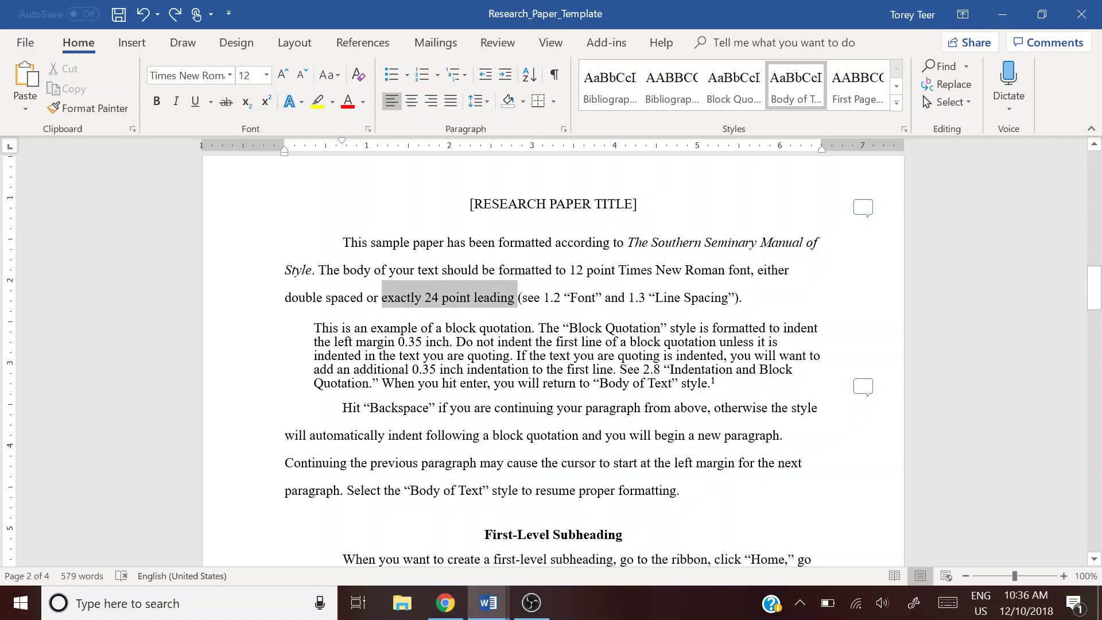
{"action": "right_click", "coordinate": [493, 301]}
{"action": "left_click", "coordinate": [543, 421]}
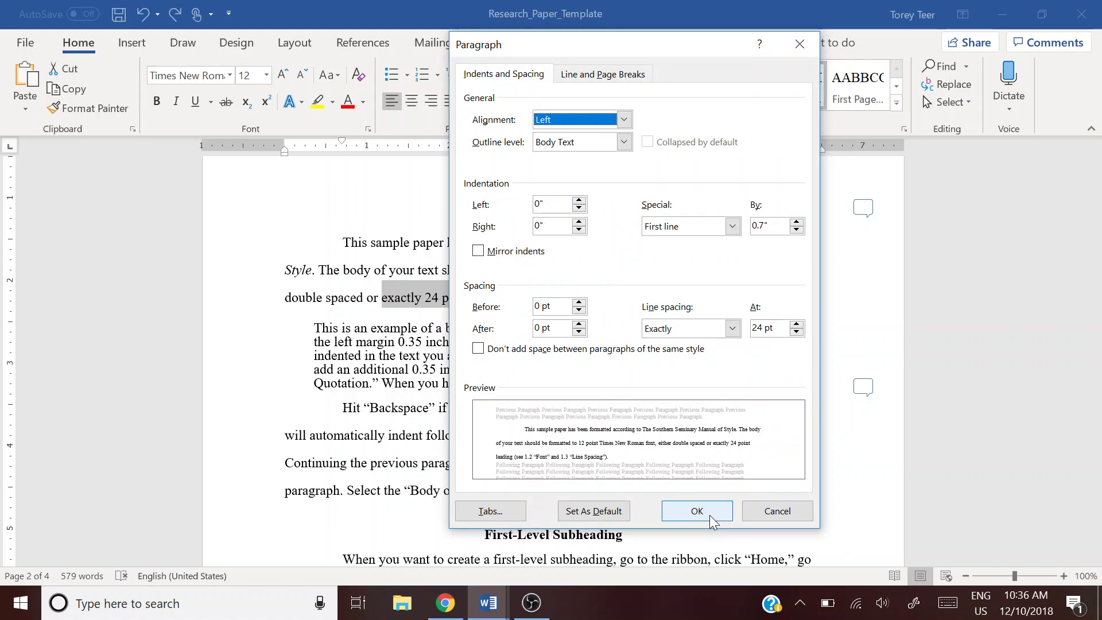
{"action": "left_click", "coordinate": [724, 514]}
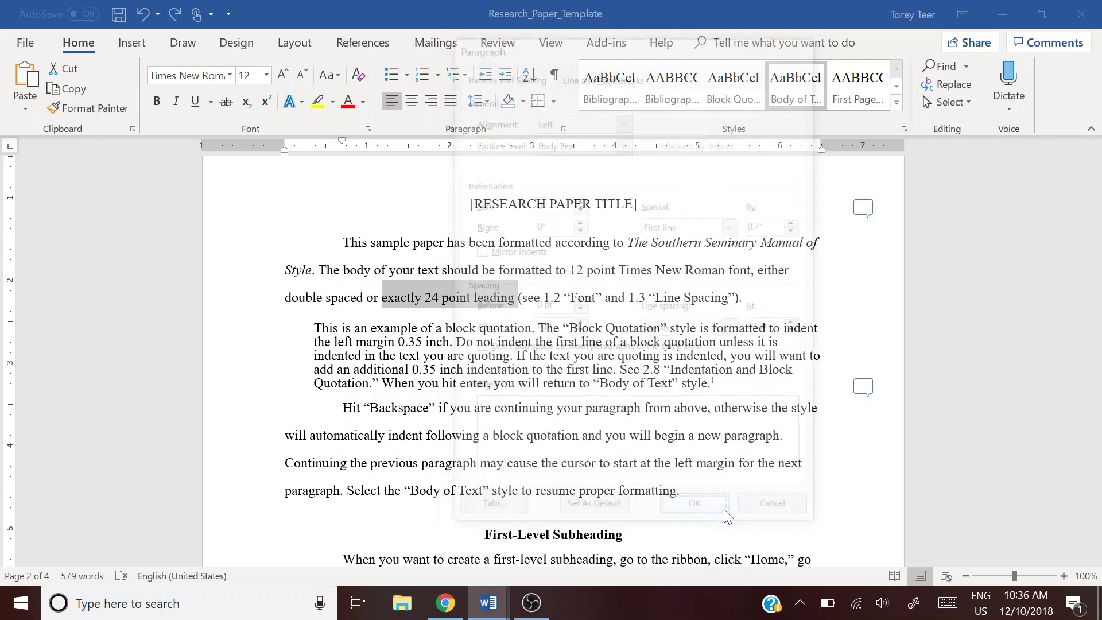
Try the Block Quotation style on the opening body paragraph and undo the change
{"action": "left_click", "coordinate": [470, 328]}
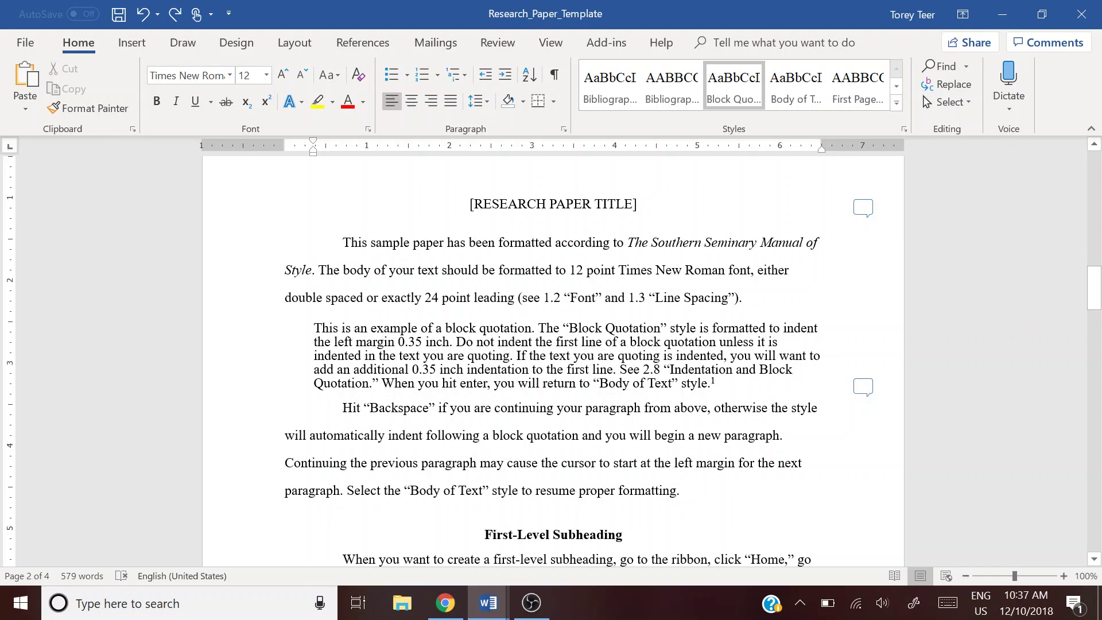
{"action": "left_click_drag", "start_coordinate": [343, 242], "coordinate": [734, 295]}
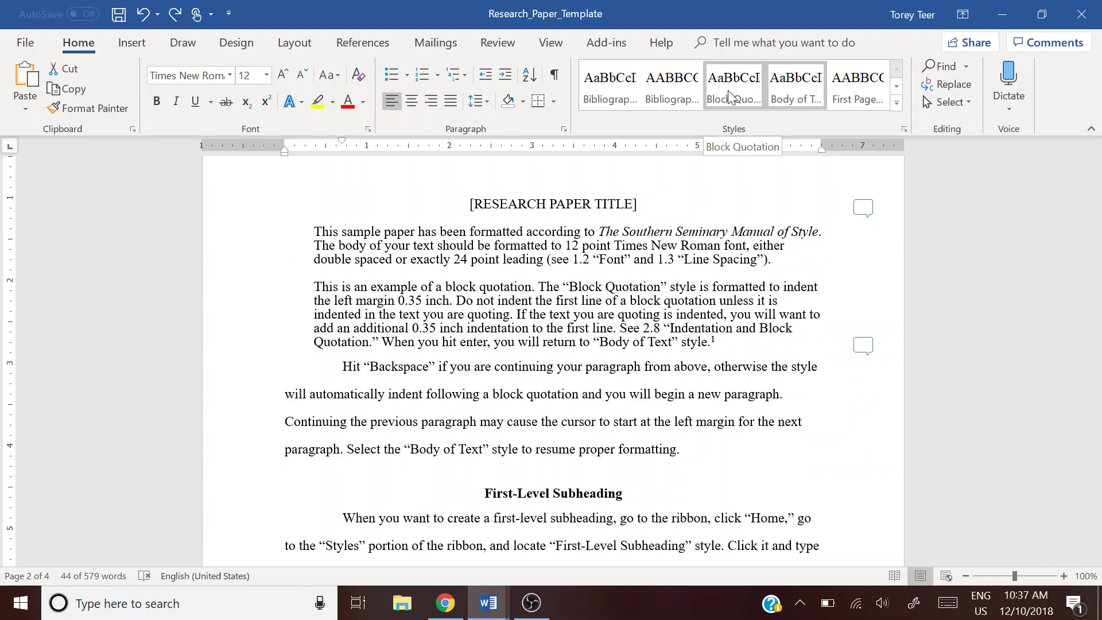
{"action": "left_click", "coordinate": [728, 91]}
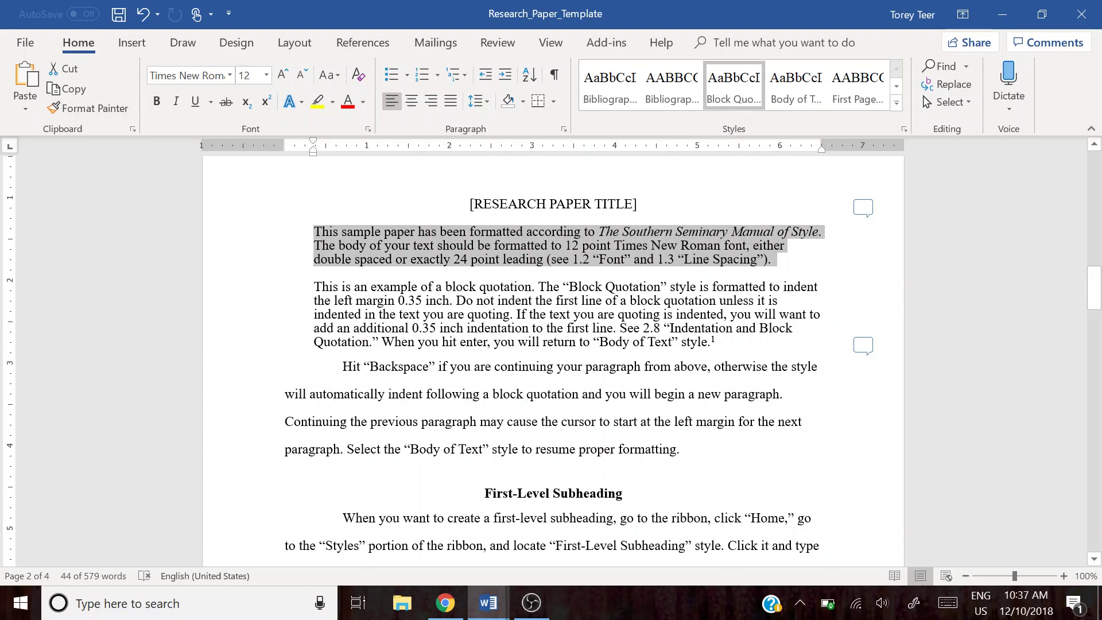
{"action": "key", "text": "XF86MonBrightnessUp"}
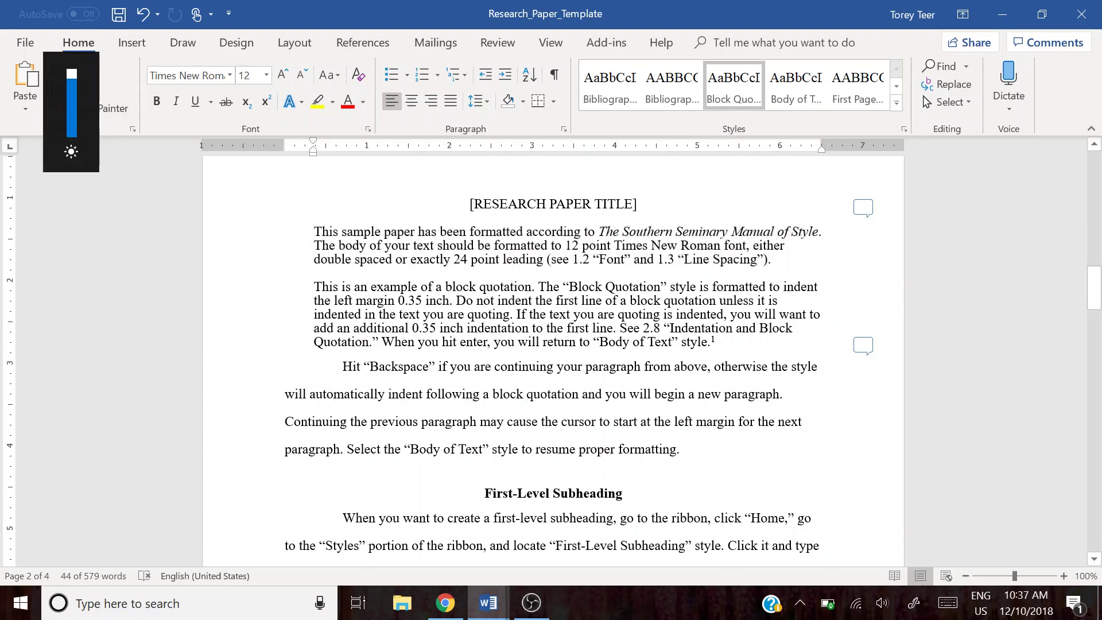
{"action": "key", "text": "ctrl+z"}
{"action": "key", "text": "Left"}
Place the cursor in the "First-Level Subheading" heading and locate the matching subheading style
{"action": "scroll", "coordinate": [552, 367], "scroll_direction": "down", "scroll_amount": 3}
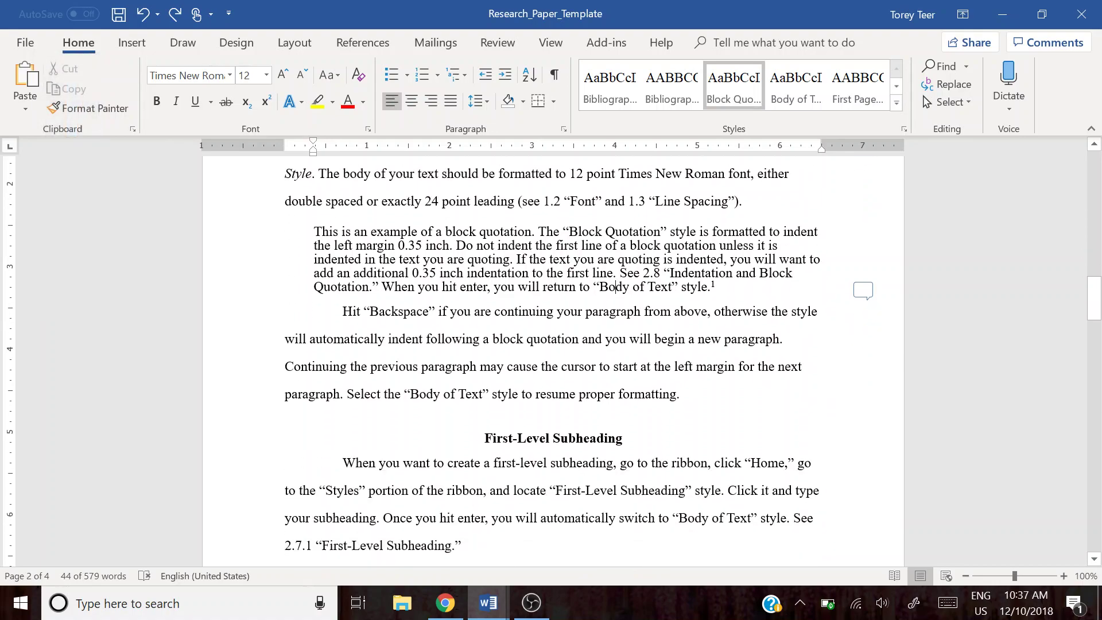
{"action": "scroll", "coordinate": [553, 367], "scroll_direction": "down", "scroll_amount": 3}
{"action": "scroll", "coordinate": [553, 367], "scroll_direction": "up", "scroll_amount": 3}
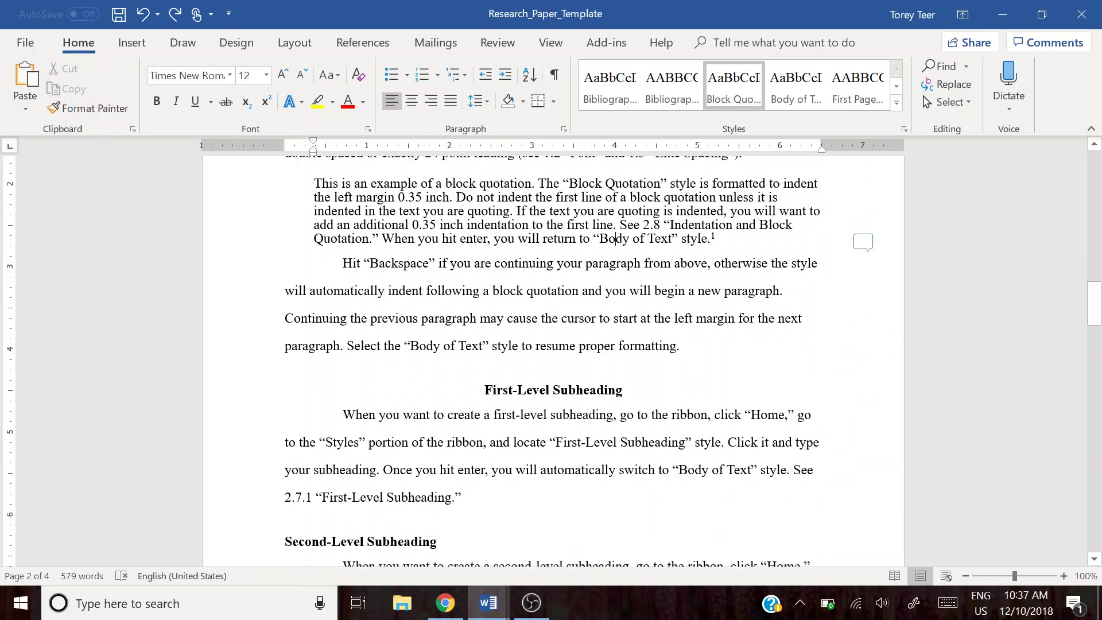
{"action": "left_click", "coordinate": [532, 438]}
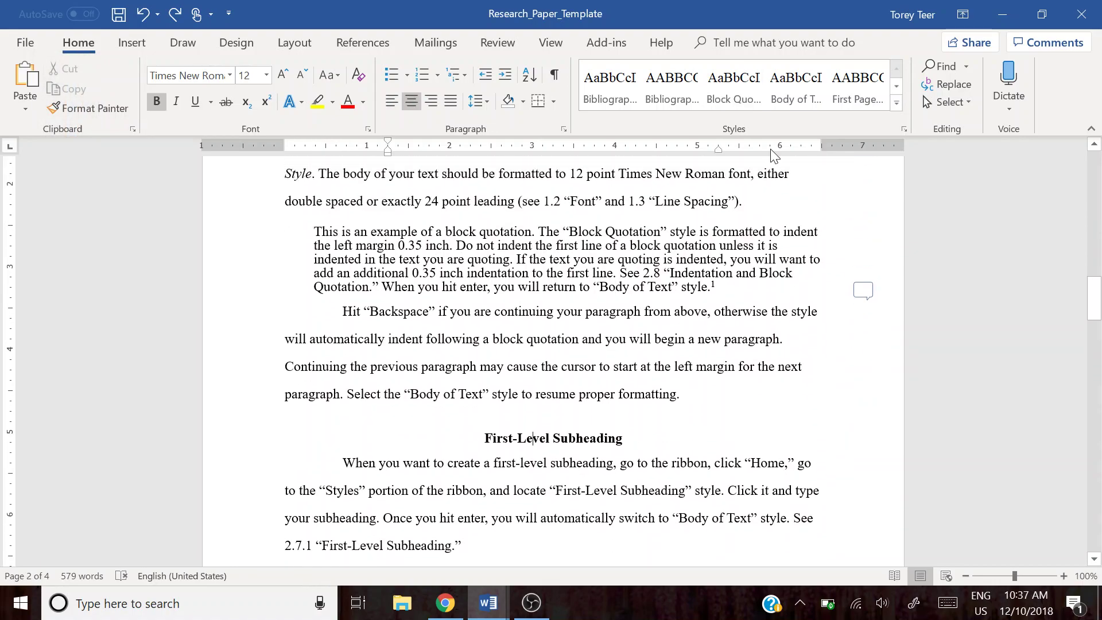
{"action": "left_click", "coordinate": [896, 86]}
{"action": "left_click", "coordinate": [896, 86]}
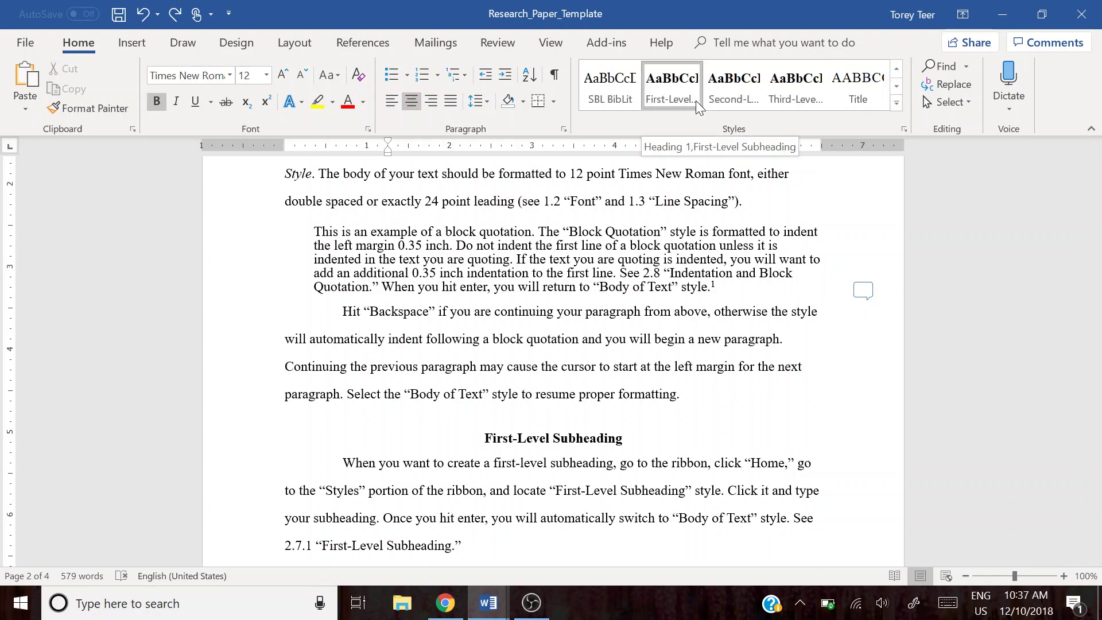
Try the second-level and third-level subheading styles on the "First-Level Subheading" heading, and reapply the first-level style
{"action": "left_click", "coordinate": [728, 102]}
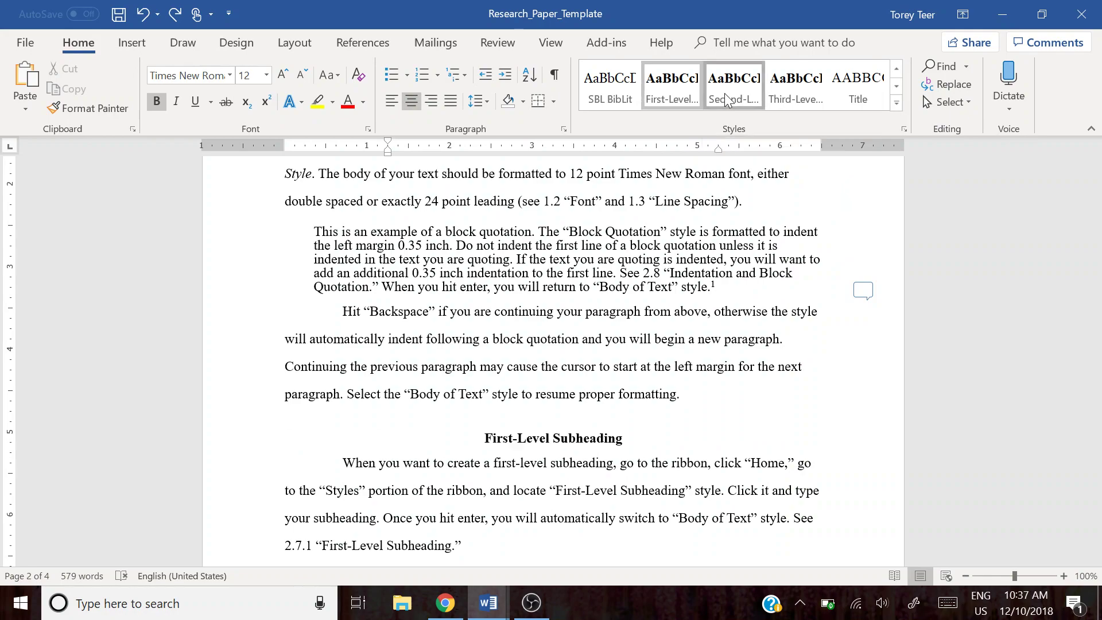
{"action": "left_click", "coordinate": [795, 91]}
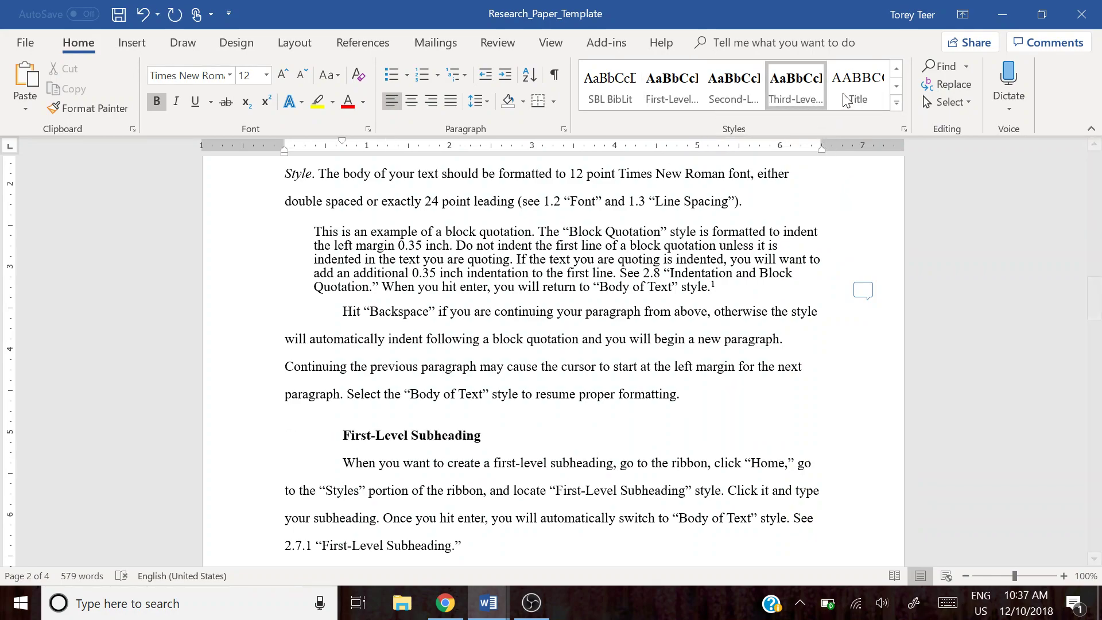
{"action": "scroll", "coordinate": [553, 356], "scroll_direction": "up", "scroll_amount": 3}
{"action": "left_click", "coordinate": [686, 90]}
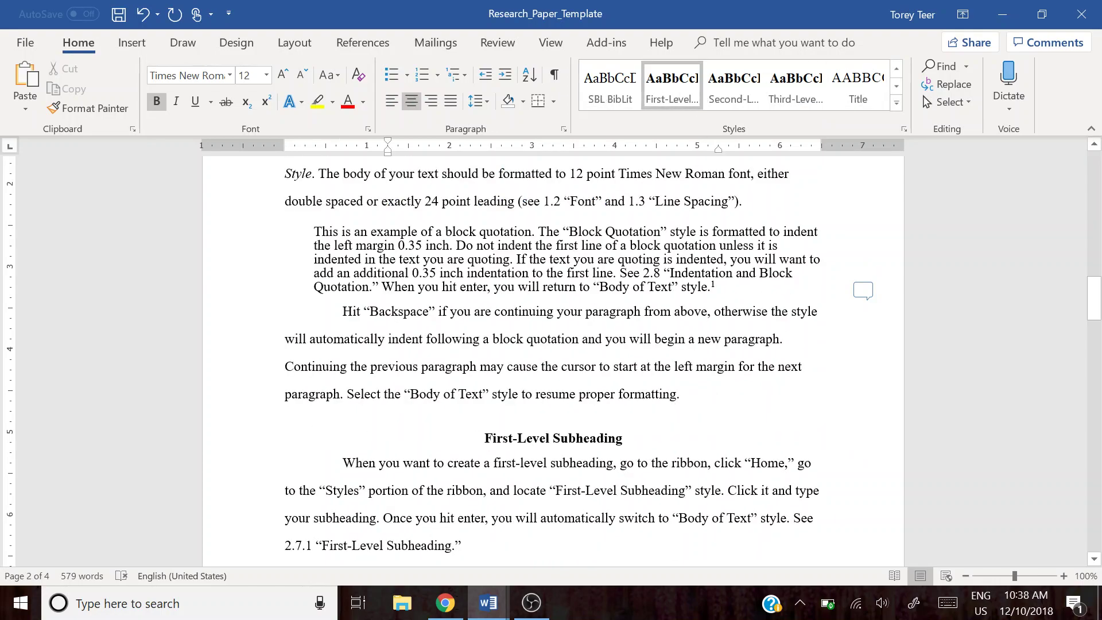
{"action": "scroll", "coordinate": [533, 342], "scroll_direction": "down", "scroll_amount": 2}
{"action": "scroll", "coordinate": [551, 362], "scroll_direction": "up", "scroll_amount": 6}
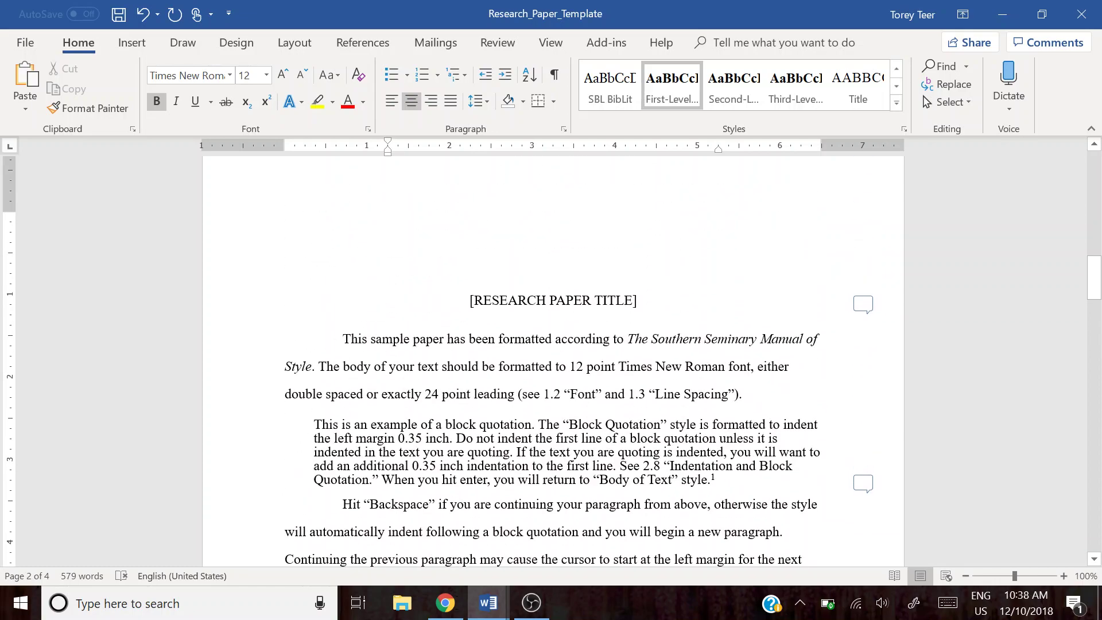
Delete the block quotation and the "Hit Backspace" paragraph that follows it
{"action": "key", "text": "shift+Down"}
{"action": "key", "text": "shift+Down"}
{"action": "key", "text": "shift+Down"}
{"action": "key", "text": "shift+Down"}
{"action": "key", "text": "shift+Down"}
{"action": "key", "text": "shift+Down"}
{"action": "key", "text": "shift+Down"}
{"action": "key", "text": "shift+Down"}
{"action": "key", "text": "shift+Down"}
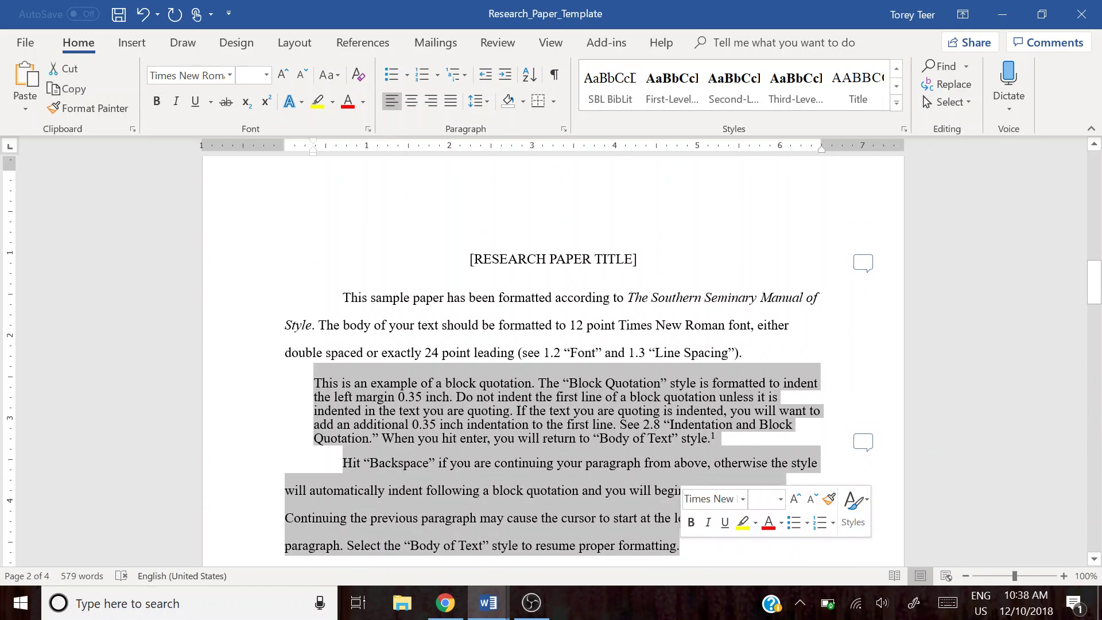
{"action": "key", "text": "Delete"}
{"action": "key", "text": "BackSpace"}
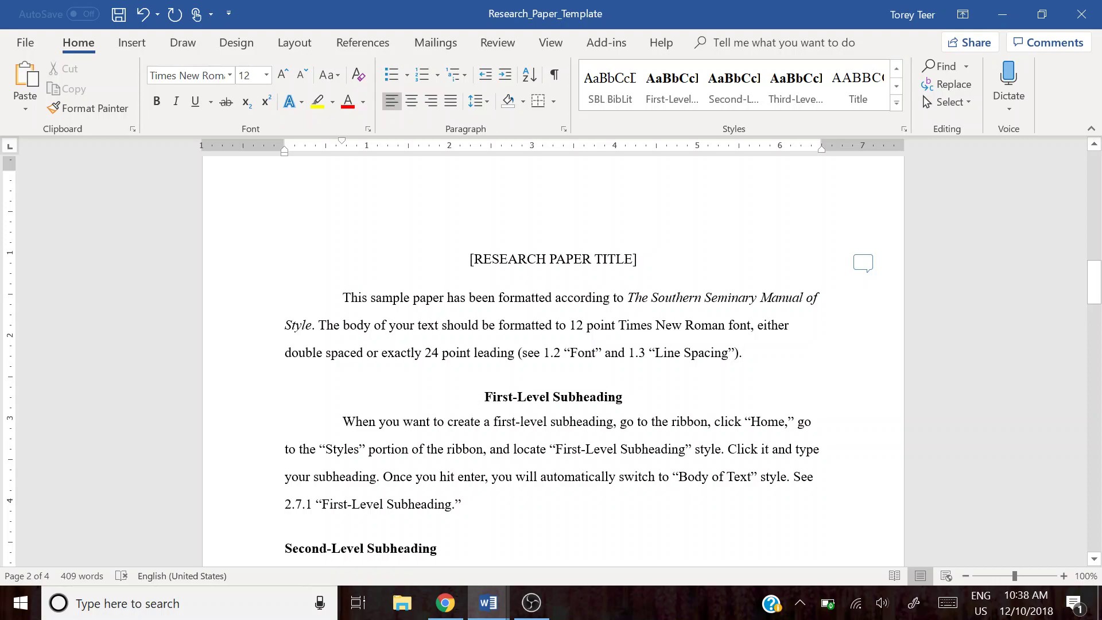
Replace the "First-Level Subheading" heading text with "Section 1"
{"action": "left_click_drag", "start_coordinate": [484, 396], "coordinate": [622, 396]}
{"action": "key", "text": "BackSpace"}
{"action": "type", "text": "Section 1"}
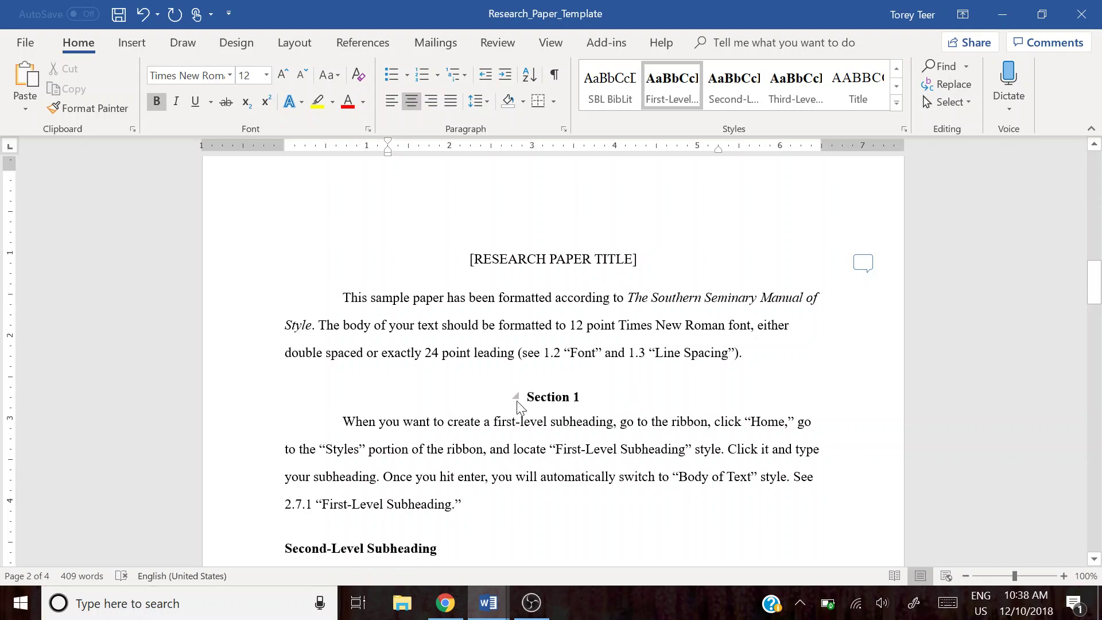
Add the heading "Section 2" after the Section 1 paragraph and apply the First-Level Subheading style to it
{"action": "scroll", "coordinate": [625, 383], "scroll_direction": "down", "scroll_amount": 2}
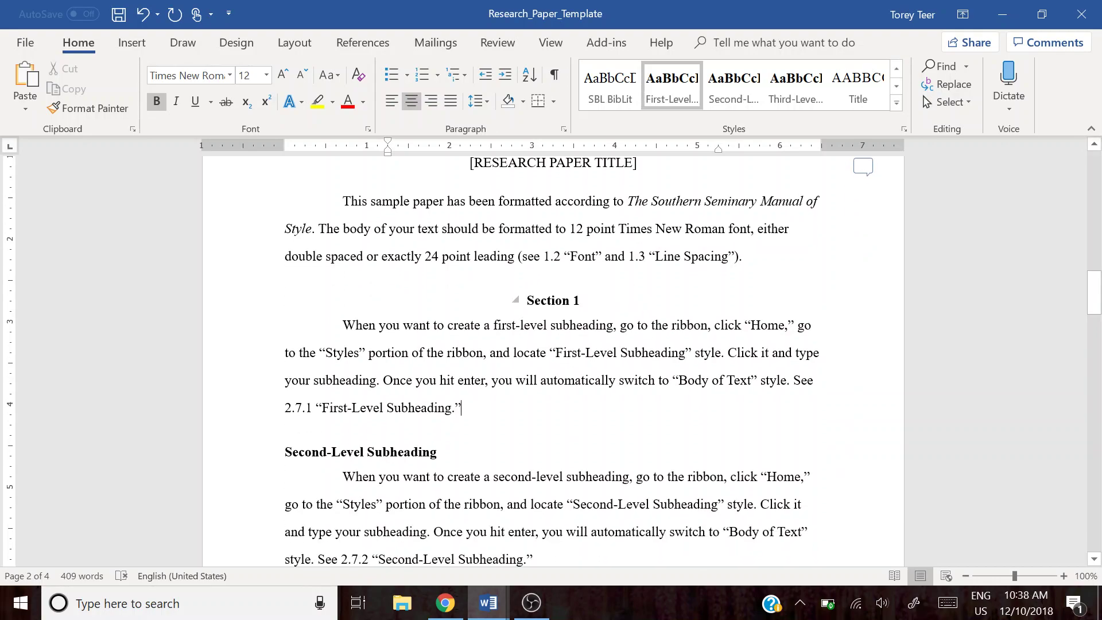
{"action": "left_click", "coordinate": [460, 407]}
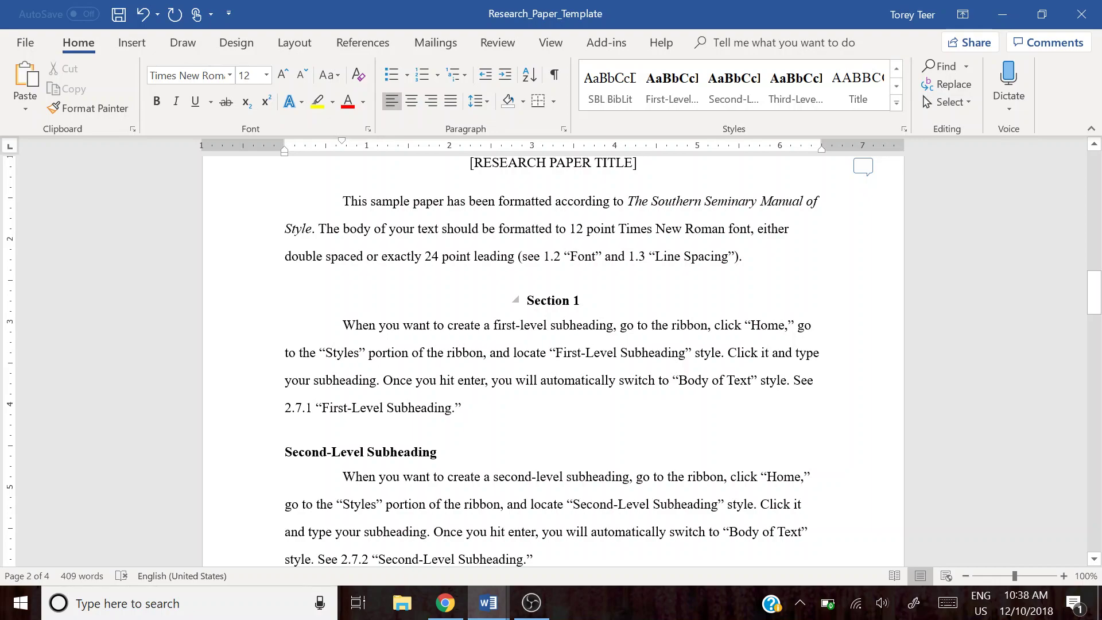
{"action": "key", "text": "Return"}
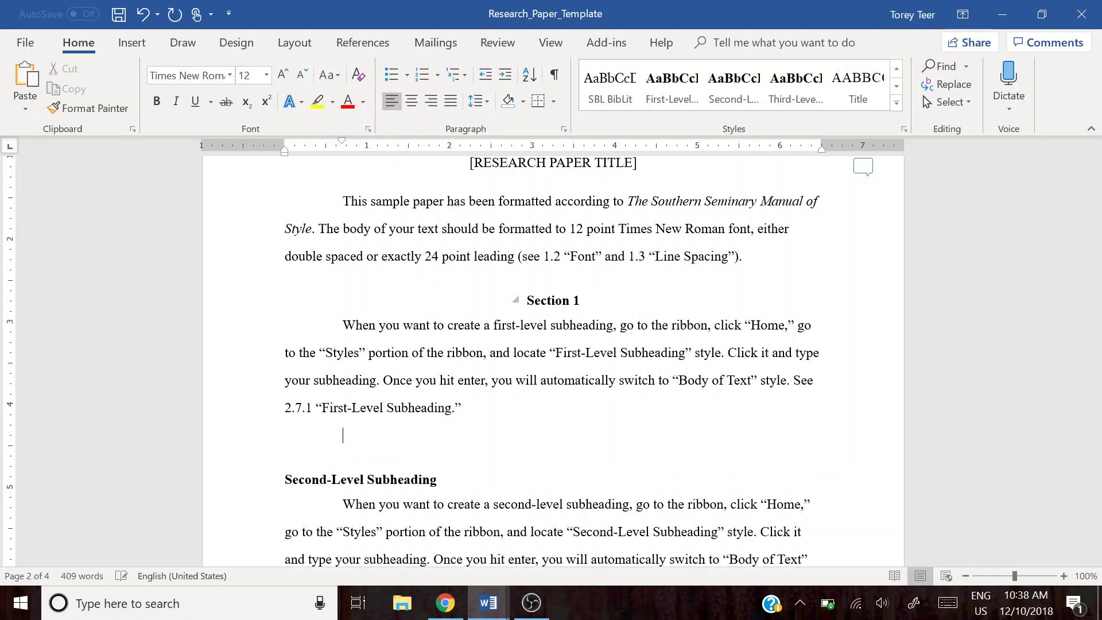
{"action": "scroll", "coordinate": [517, 296], "scroll_direction": "down", "scroll_amount": 5}
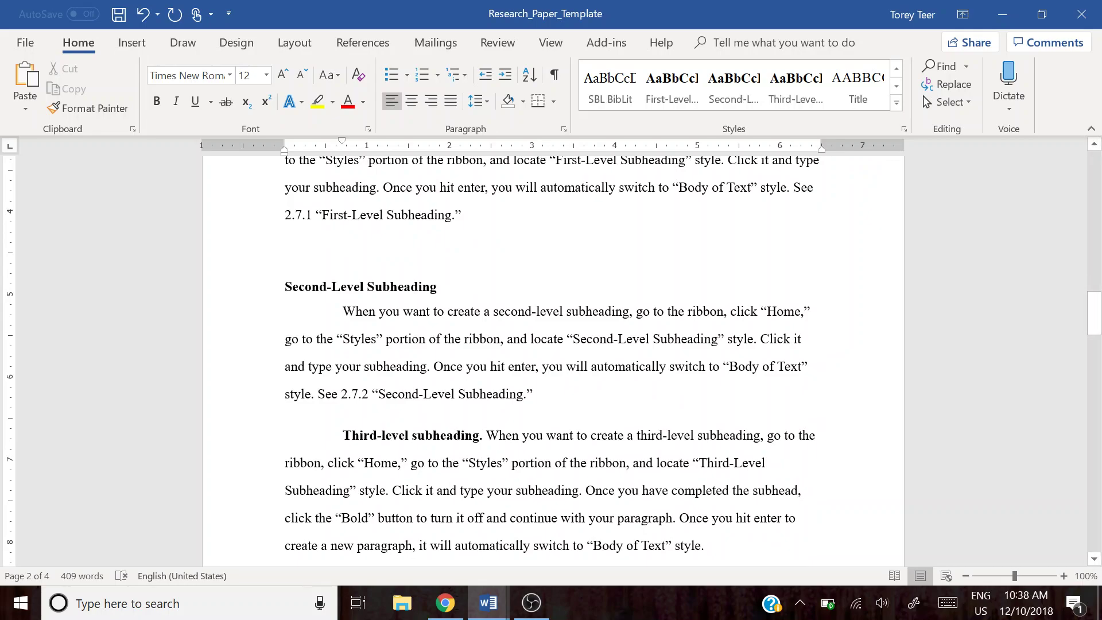
{"action": "scroll", "coordinate": [338, 240], "scroll_direction": "down", "scroll_amount": 6}
{"action": "scroll", "coordinate": [551, 344], "scroll_direction": "down", "scroll_amount": 3}
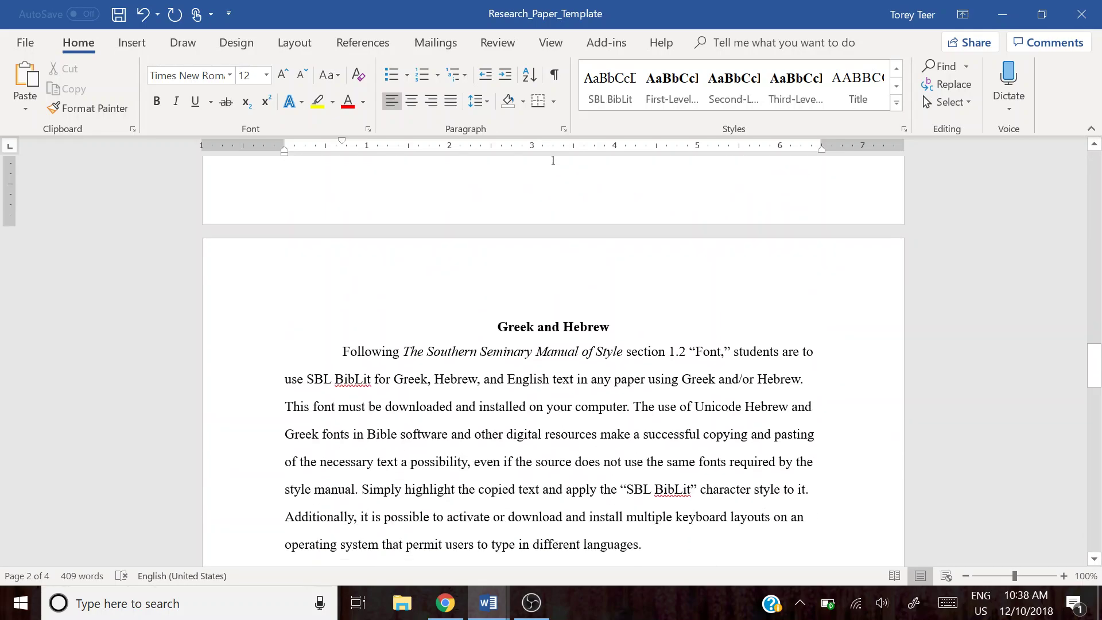
{"action": "scroll", "coordinate": [551, 344], "scroll_direction": "up", "scroll_amount": 4}
{"action": "scroll", "coordinate": [545, 462], "scroll_direction": "up", "scroll_amount": 5}
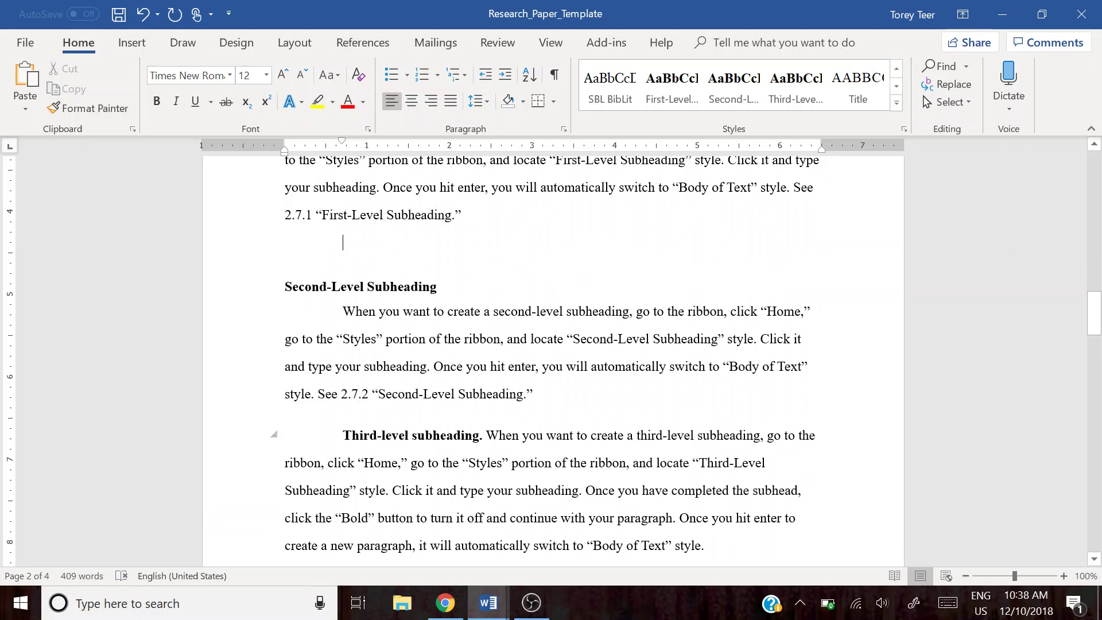
{"action": "scroll", "coordinate": [510, 430], "scroll_direction": "up", "scroll_amount": 8}
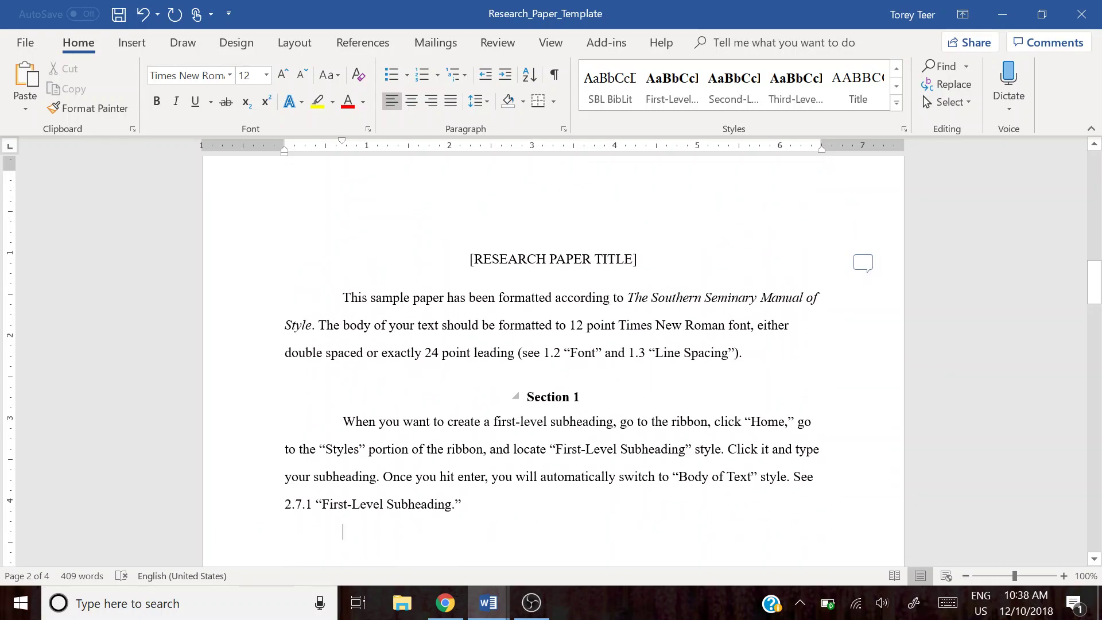
{"action": "type", "text": "Section 2"}
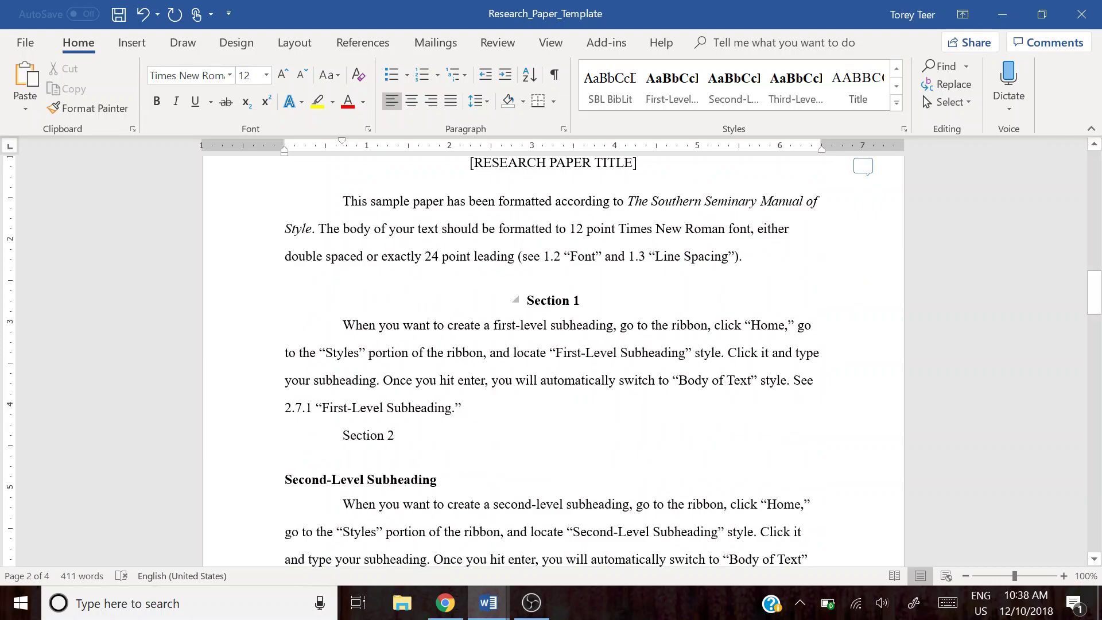
{"action": "left_click", "coordinate": [727, 92]}
{"action": "left_click", "coordinate": [692, 102]}
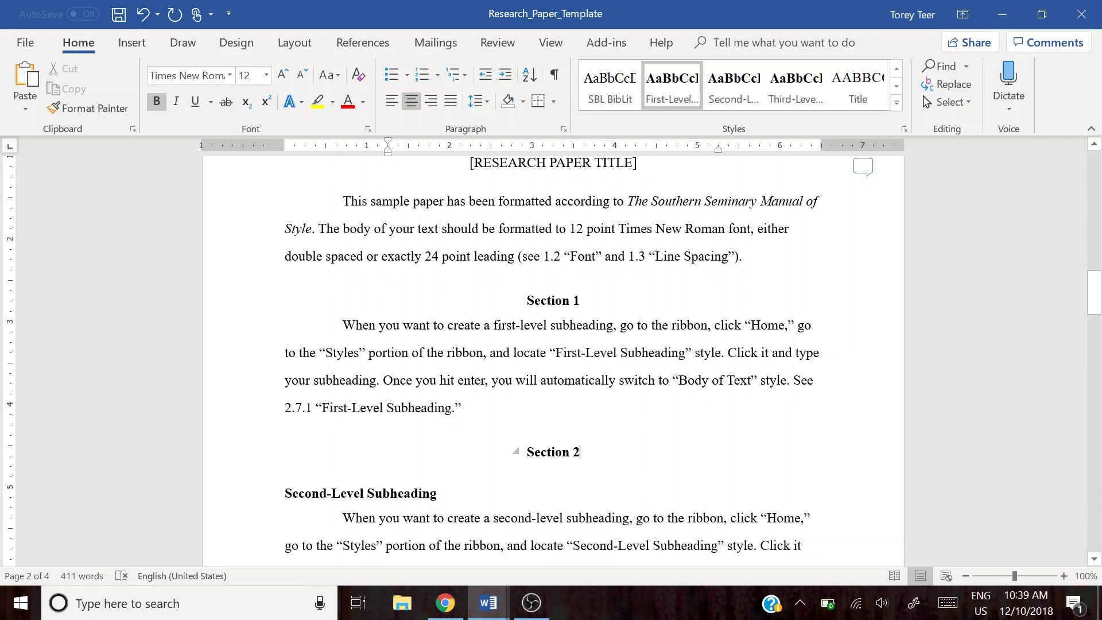
Fill in two placeholder body paragraphs under Section 2, "Flksdjf;ldskjksdjflksdf" and "Fs;dlkfjsdklfvj", in the Body of Text style
{"action": "key", "text": "Return"}
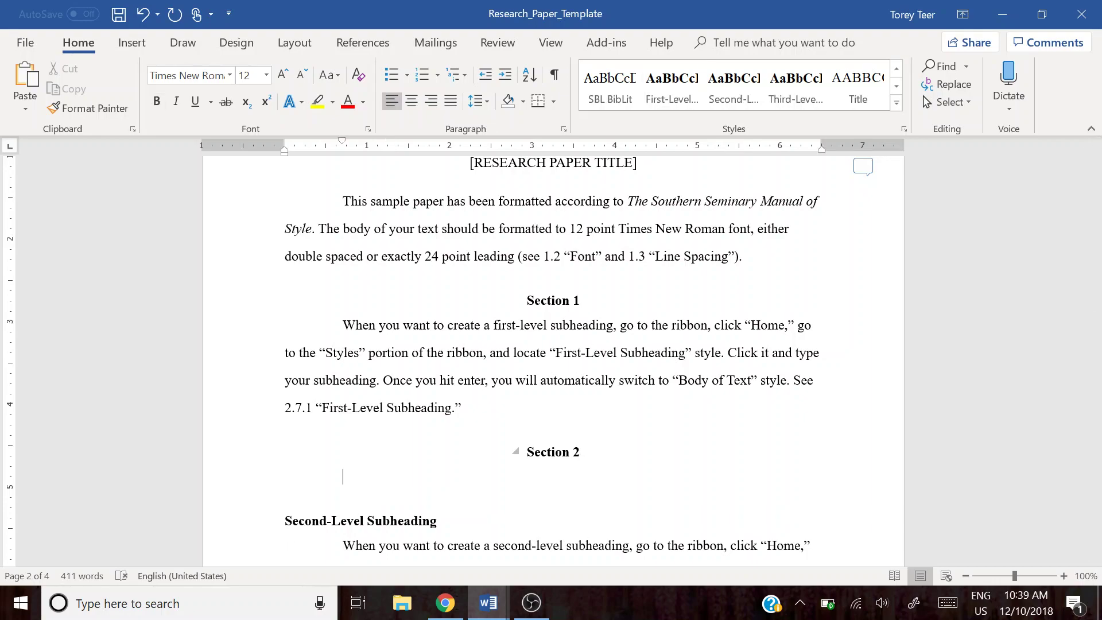
{"action": "left_click", "coordinate": [899, 70]}
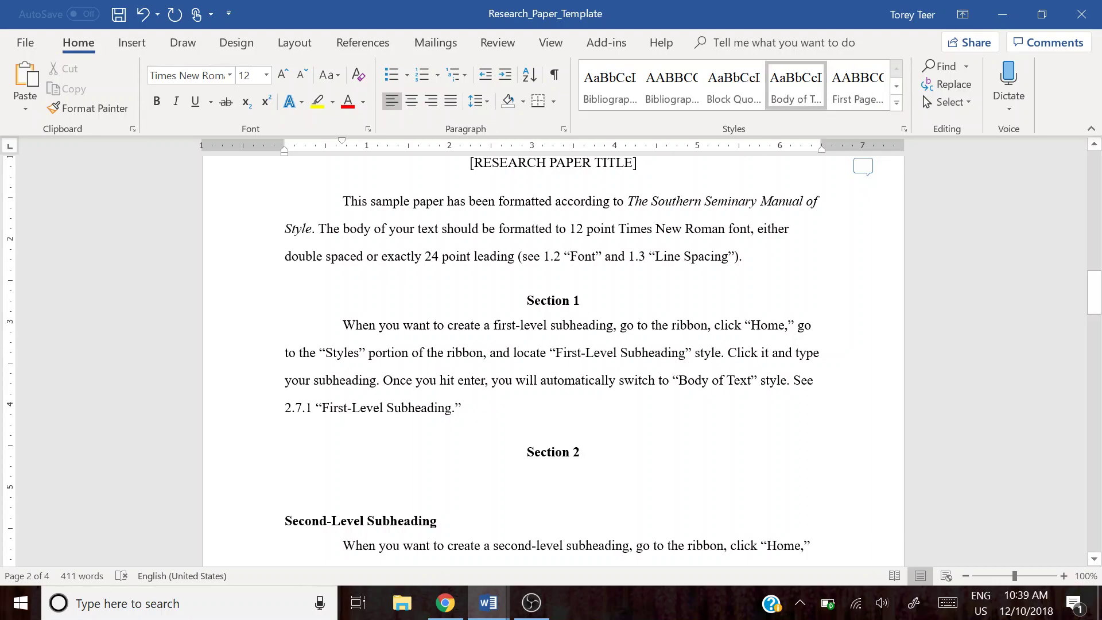
{"action": "type", "text": "Flksdjf;ldskj"}
{"action": "key", "text": "Return"}
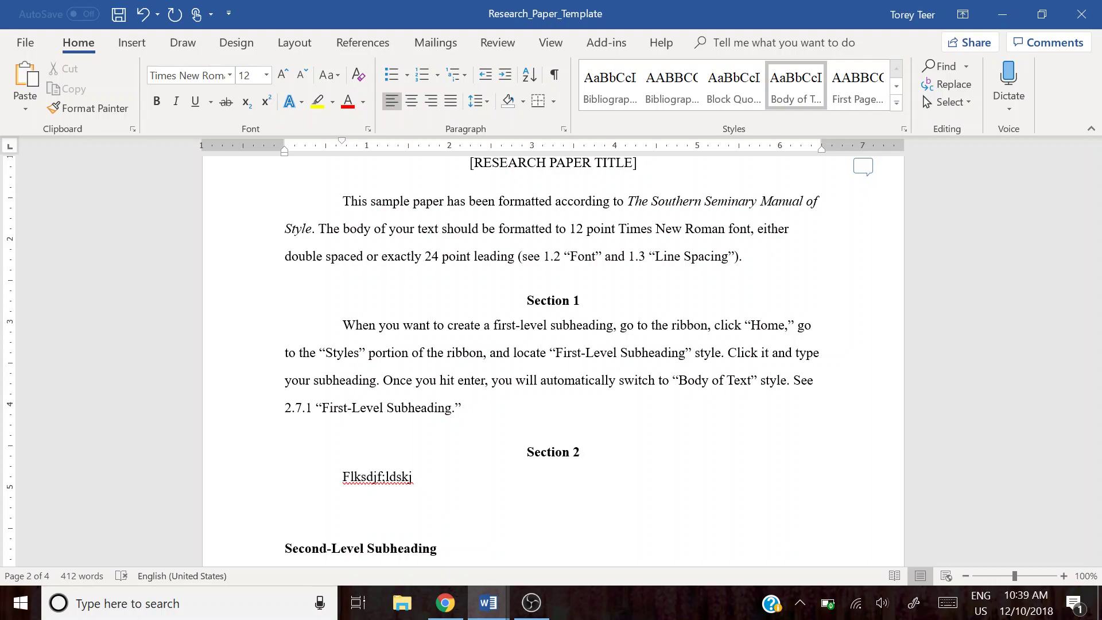
{"action": "key", "text": "BackSpace"}
{"action": "type", "text": "ksdjflksdf"}
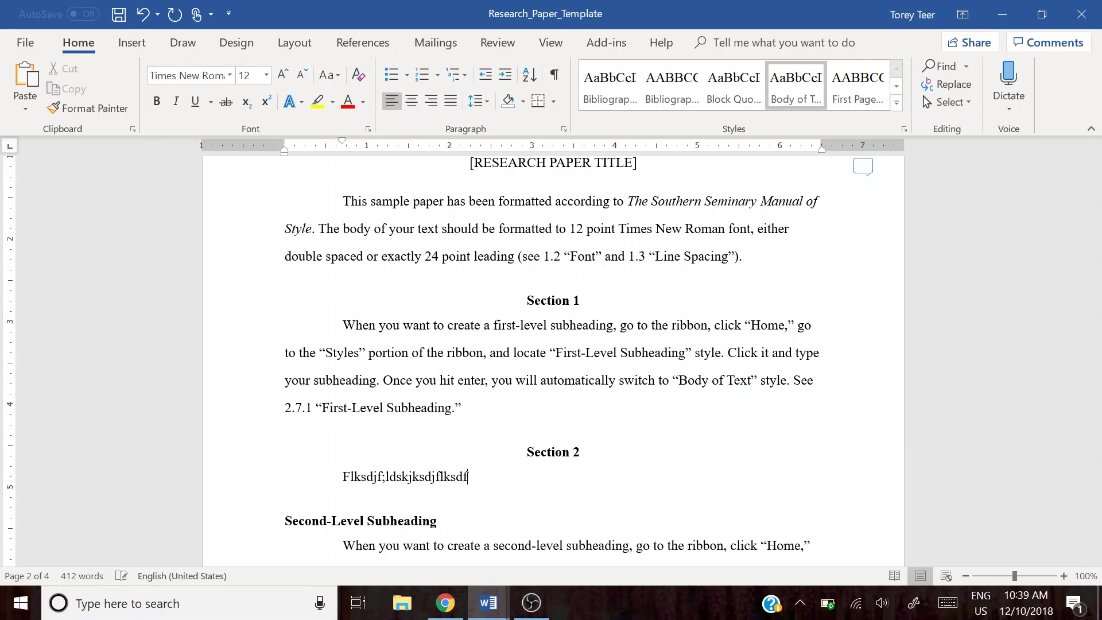
{"action": "key", "text": "Return"}
{"action": "type", "text": "Fs;dlkfjsdklfvj"}
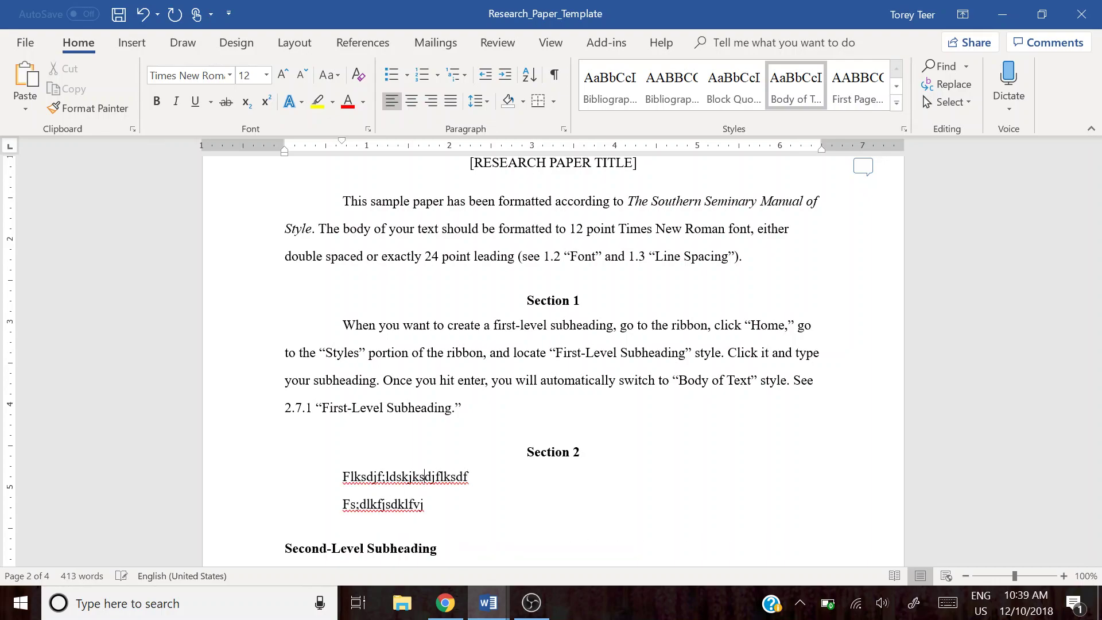
Try splitting the first placeholder paragraph under Section 2 and removing the new paragraph's first-line indent, and undo the changes
{"action": "left_click", "coordinate": [425, 477]}
{"action": "key", "text": "Return"}
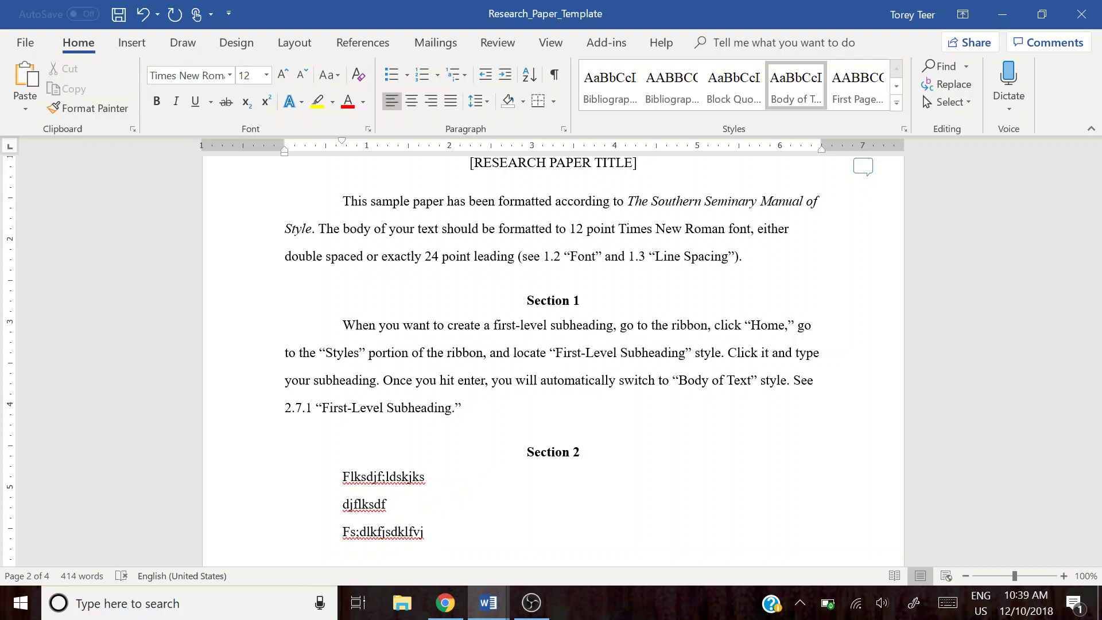
{"action": "key", "text": "BackSpace"}
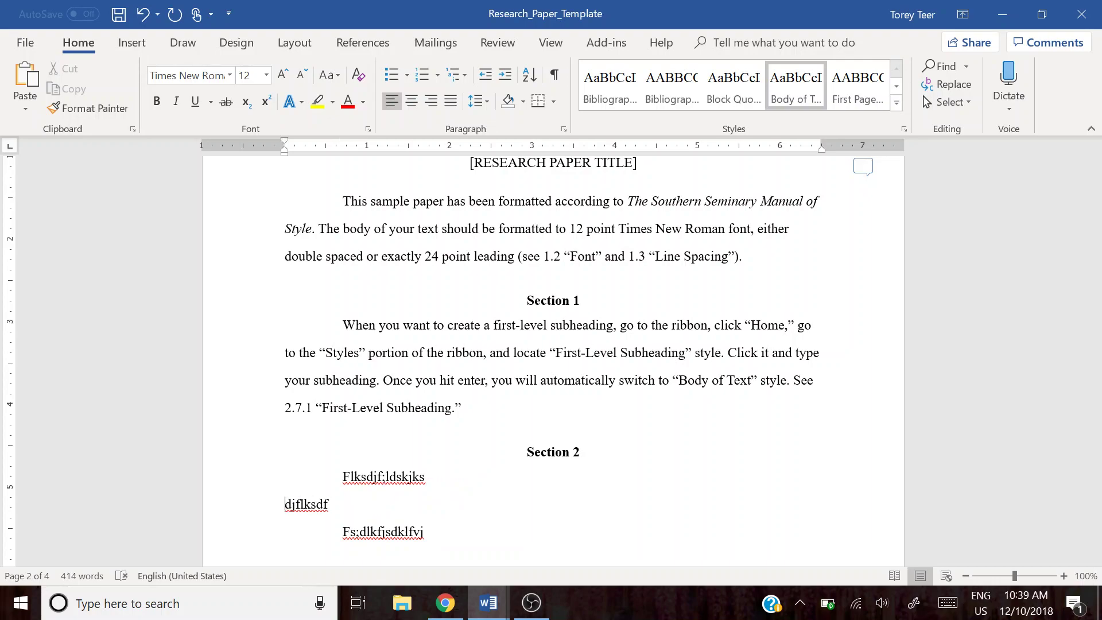
{"action": "key", "text": "ctrl+z"}
{"action": "key", "text": "ctrl+z"}
{"action": "key", "text": "ctrl+z"}
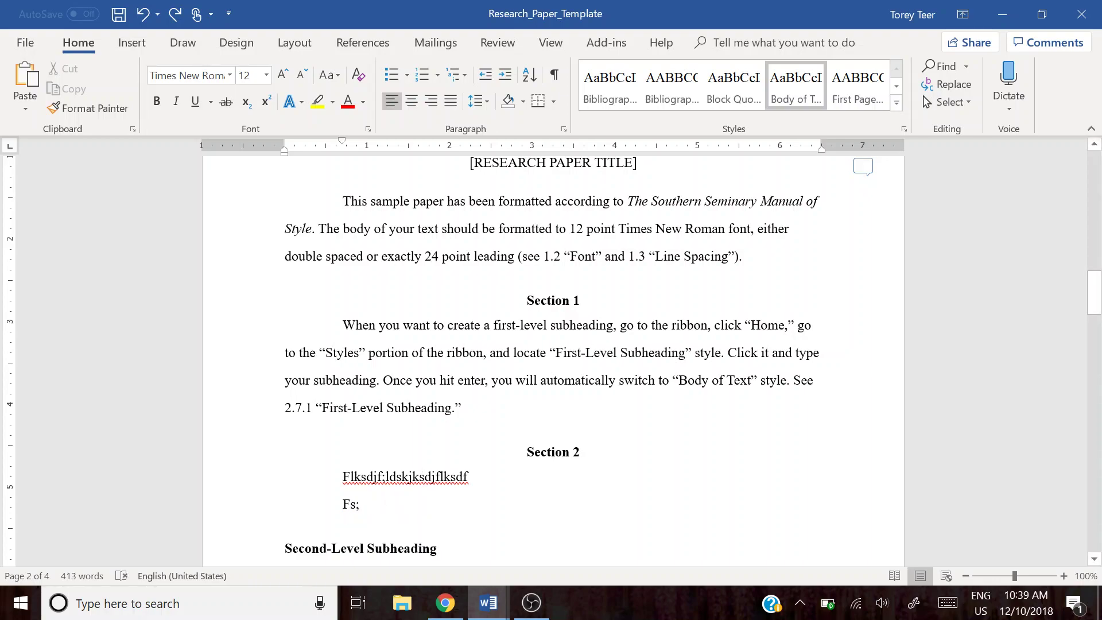
Add a "Section 3" heading in the First-Level Subheading style with the placeholder body text "Dsfdsf" below it
{"action": "key", "text": "Return"}
{"action": "type", "text": "Section 3"}
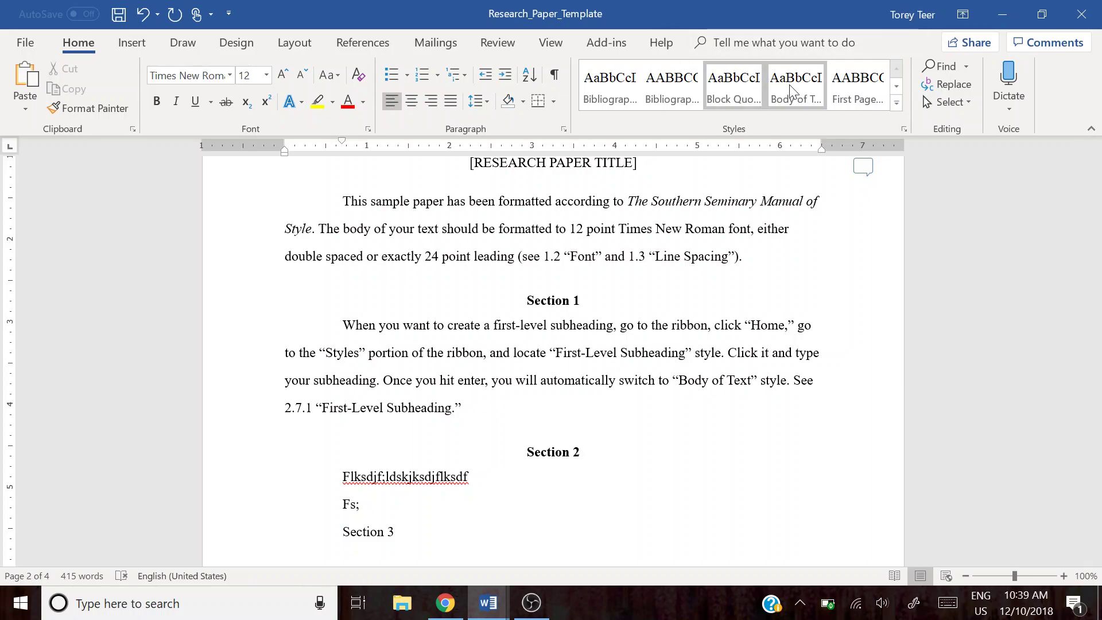
{"action": "left_click", "coordinate": [897, 86]}
{"action": "left_click", "coordinate": [897, 85]}
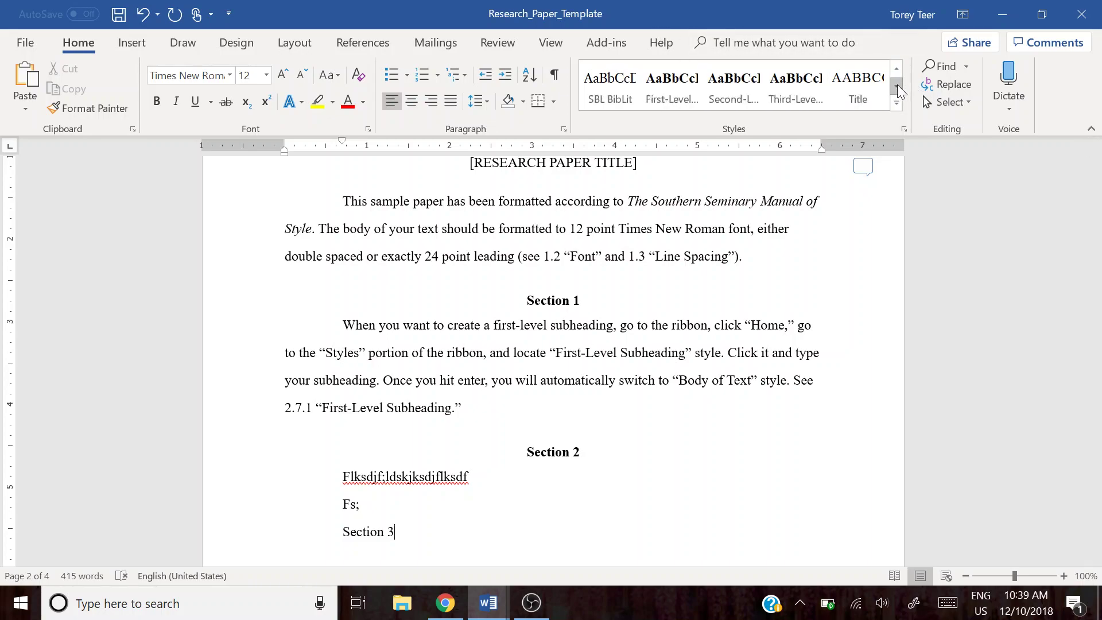
{"action": "left_click", "coordinate": [693, 88]}
{"action": "key", "text": "Return"}
{"action": "type", "text": "dsfdsf"}
Add a "Conclusion" heading in the First-Level Subheading style with the placeholder body text "adfasdf" below it
{"action": "key", "text": "Return"}
{"action": "key", "text": "Return"}
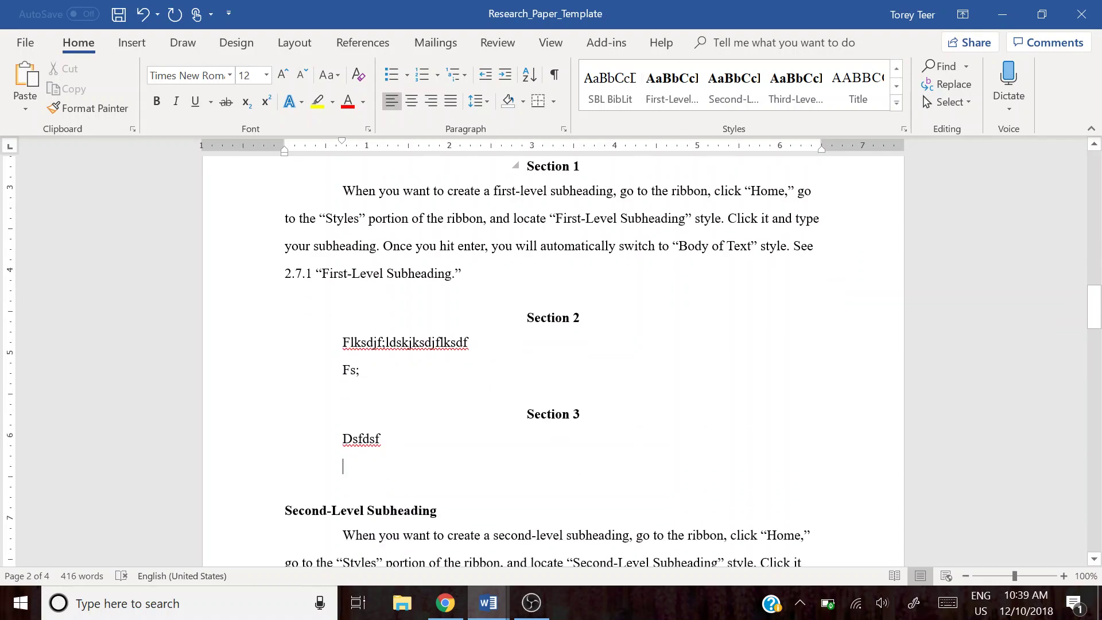
{"action": "type", "text": "S"}
{"action": "key", "text": "BackSpace"}
{"action": "type", "text": "Conclusion"}
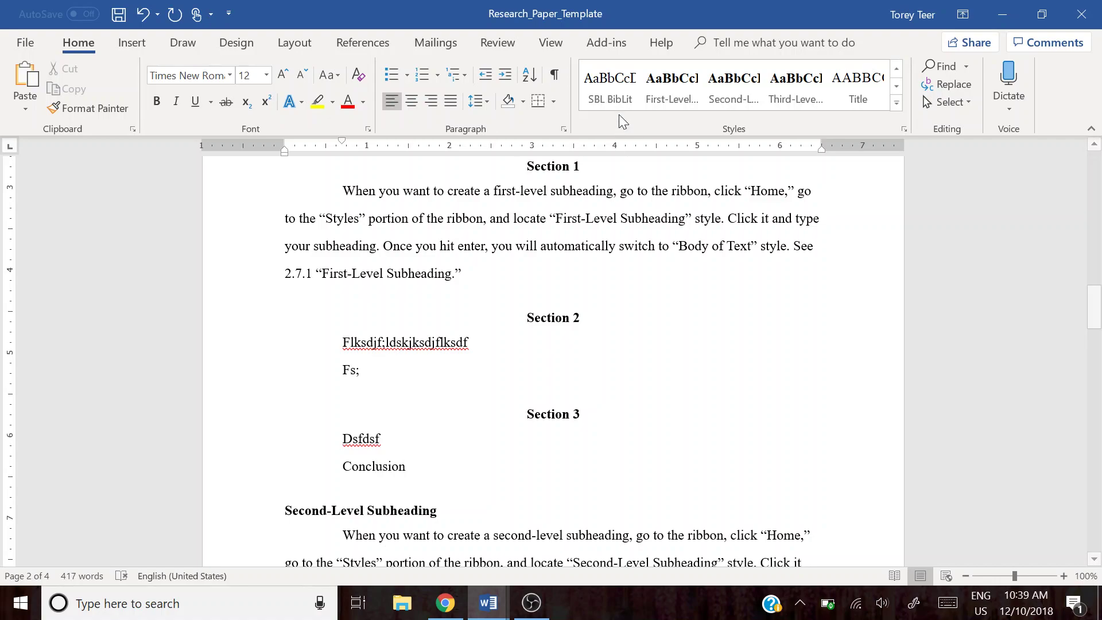
{"action": "left_click", "coordinate": [690, 90]}
{"action": "key", "text": "Return"}
{"action": "type", "text": "sdfsdf"}
Review the sequence of first-level headings from Section 1 through Conclusion
{"action": "scroll", "coordinate": [553, 355], "scroll_direction": "up", "scroll_amount": 5}
{"action": "scroll", "coordinate": [409, 440], "scroll_direction": "down", "scroll_amount": 3}
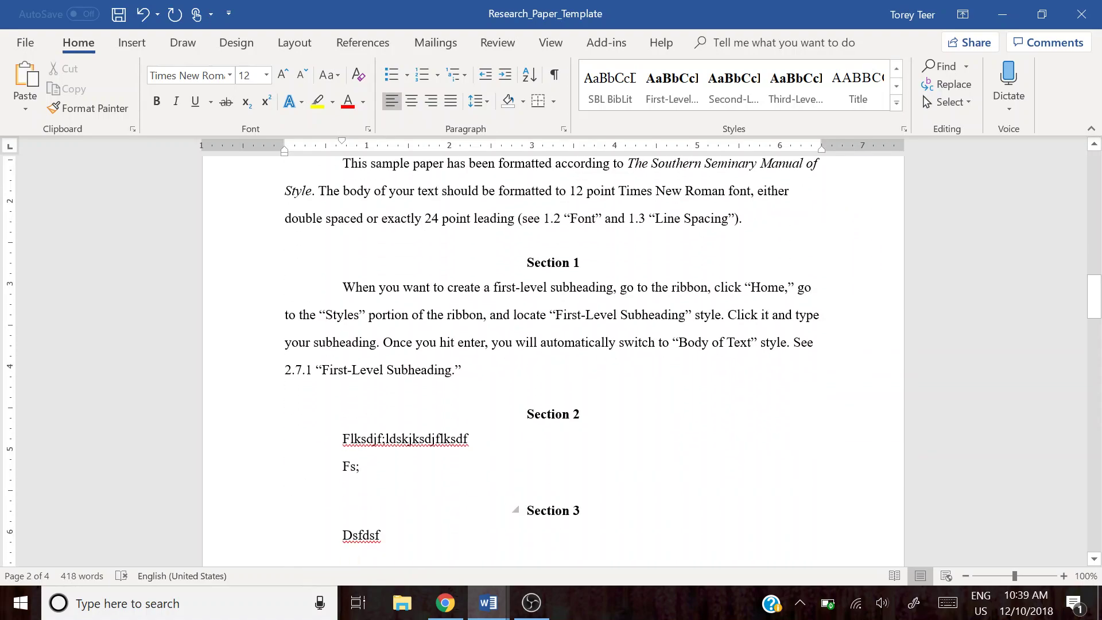
{"action": "scroll", "coordinate": [409, 440], "scroll_direction": "down", "scroll_amount": 2}
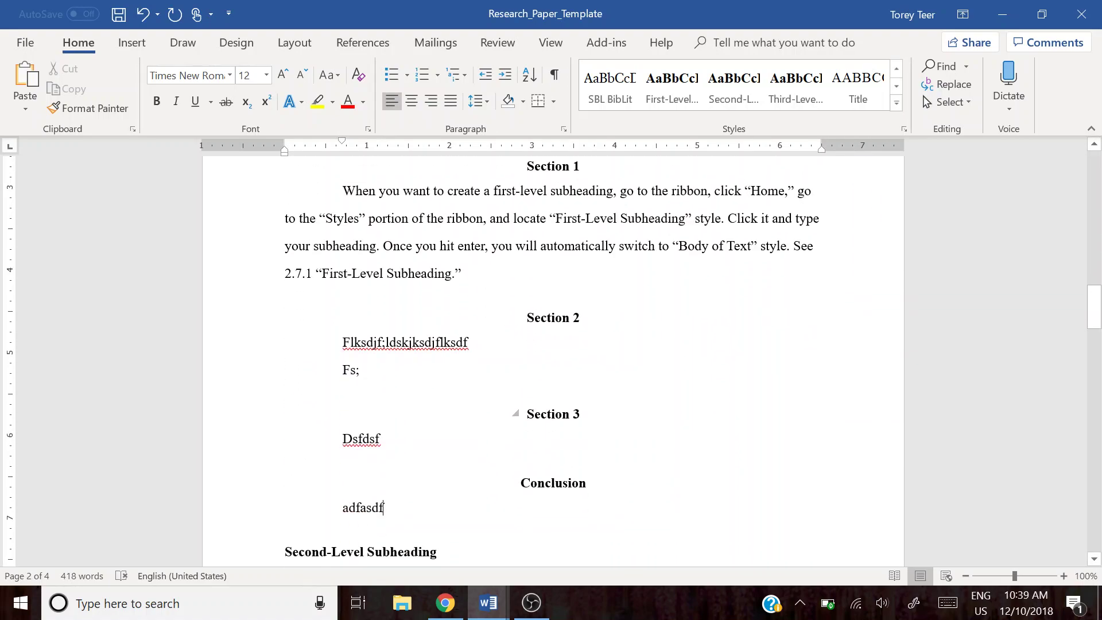
{"action": "scroll", "coordinate": [409, 440], "scroll_direction": "down", "scroll_amount": 2}
{"action": "scroll", "coordinate": [409, 440], "scroll_direction": "up", "scroll_amount": 4}
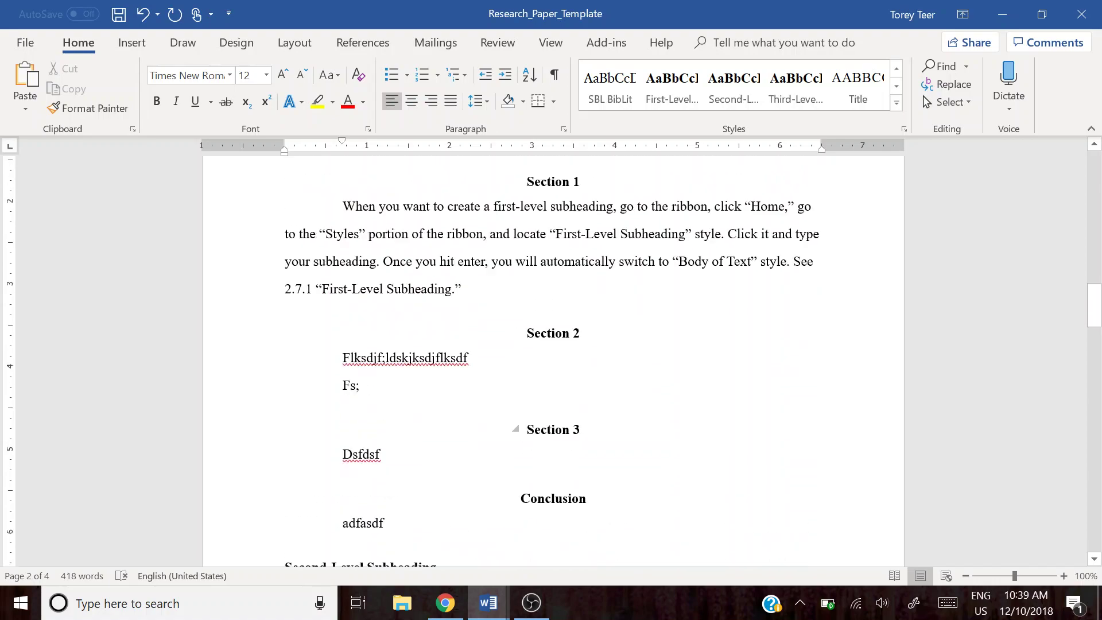
{"action": "scroll", "coordinate": [409, 440], "scroll_direction": "up", "scroll_amount": 2}
{"action": "scroll", "coordinate": [409, 439], "scroll_direction": "down", "scroll_amount": 2}
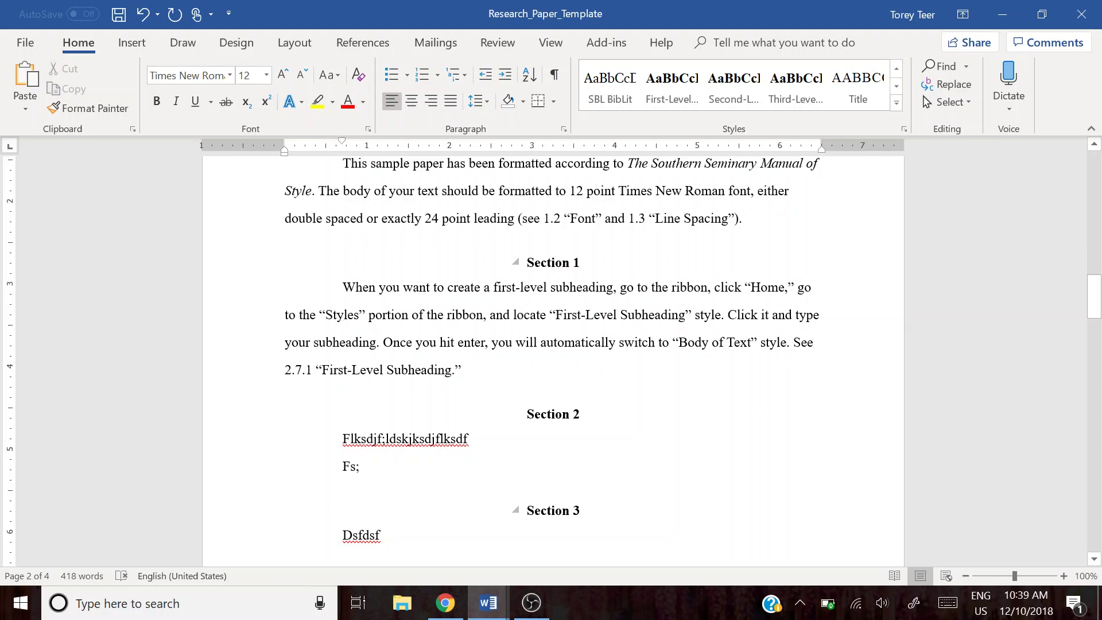
{"action": "scroll", "coordinate": [409, 440], "scroll_direction": "down", "scroll_amount": 4}
{"action": "scroll", "coordinate": [409, 440], "scroll_direction": "up", "scroll_amount": 4}
{"action": "scroll", "coordinate": [409, 424], "scroll_direction": "up", "scroll_amount": 1}
{"action": "scroll", "coordinate": [409, 439], "scroll_direction": "down", "scroll_amount": 3}
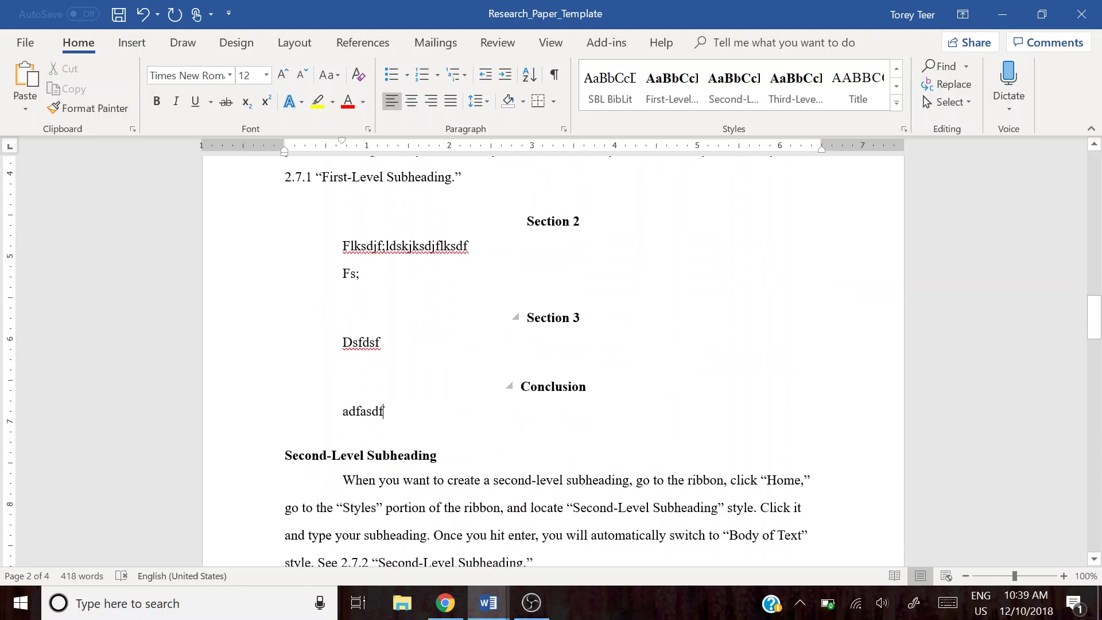
Add "Sub-section 2" after the second-level subheading's paragraph in the Second-Level Subheading style, with the placeholder body text "fdsfsdf"
{"action": "scroll", "coordinate": [553, 356], "scroll_direction": "down", "scroll_amount": 2}
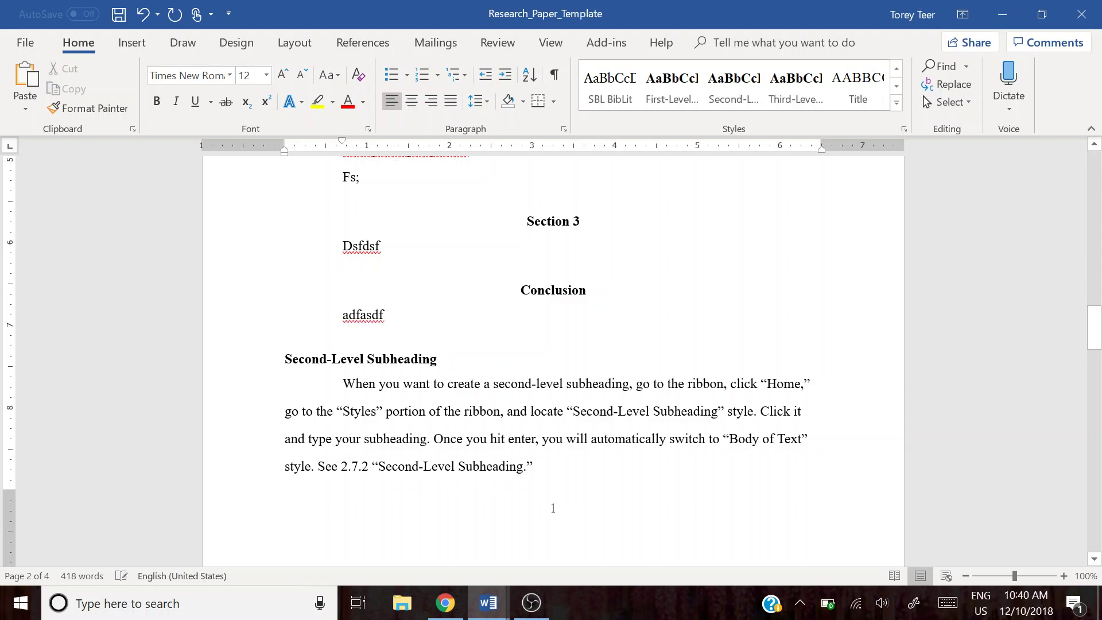
{"action": "scroll", "coordinate": [553, 345], "scroll_direction": "down", "scroll_amount": 3}
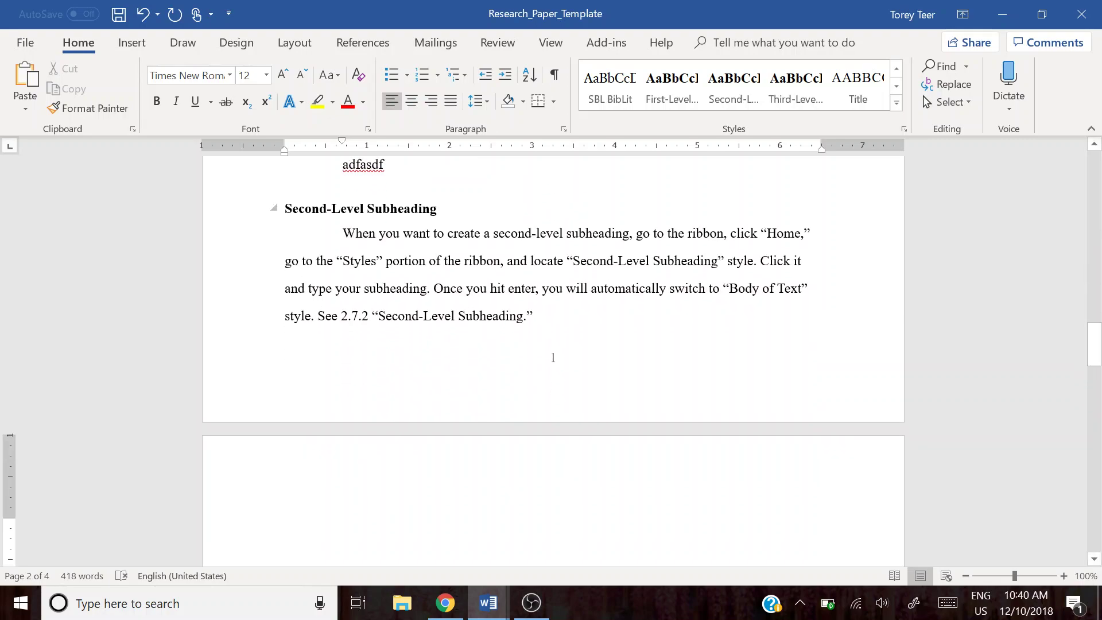
{"action": "type", "text": "Sub-section 2"}
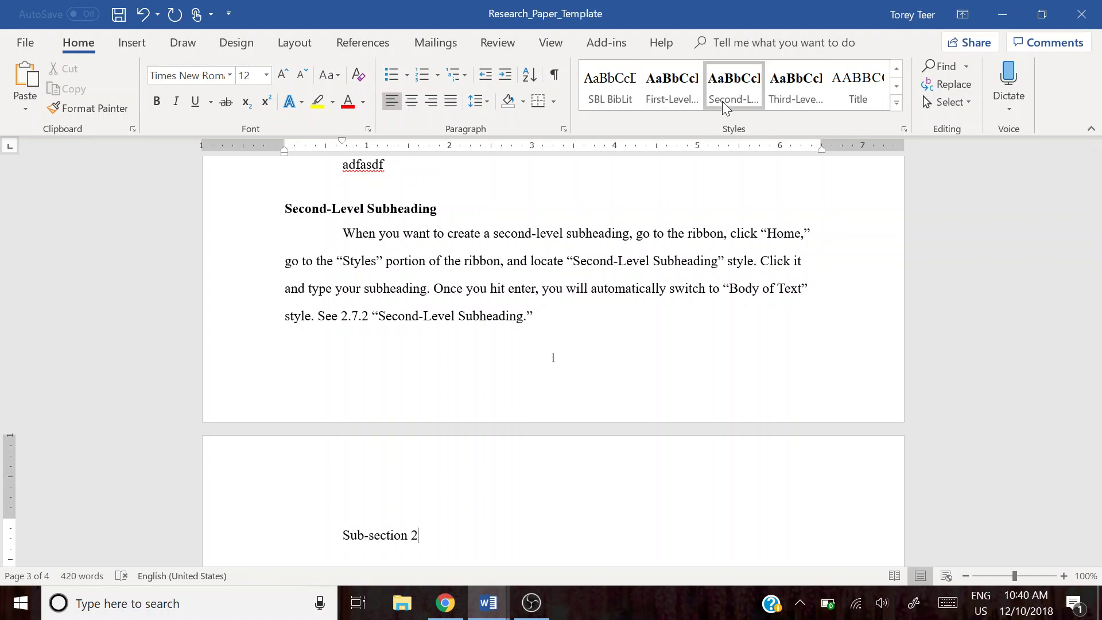
{"action": "left_click", "coordinate": [732, 86]}
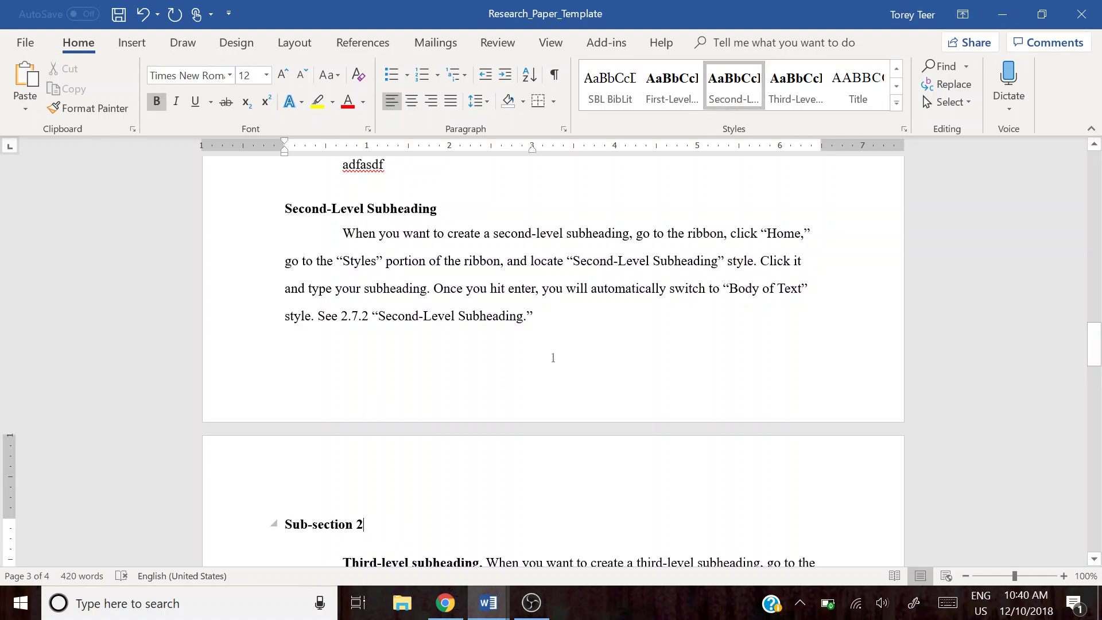
{"action": "key", "text": "Return"}
{"action": "type", "text": "fdsfsdf"}
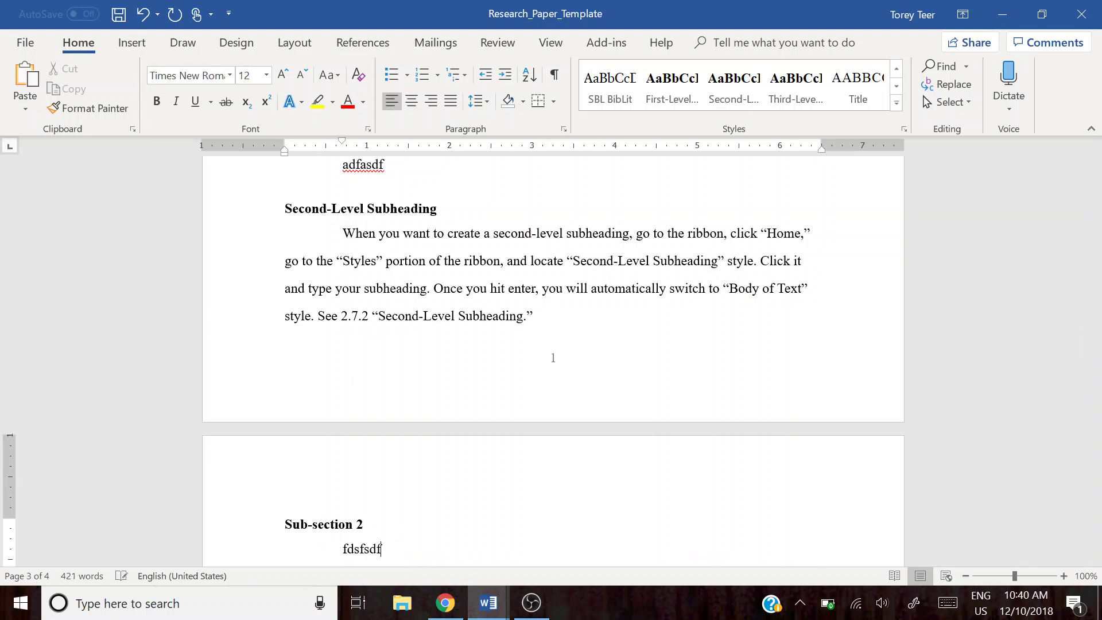
{"action": "scroll", "coordinate": [553, 362], "scroll_direction": "down", "scroll_amount": 2}
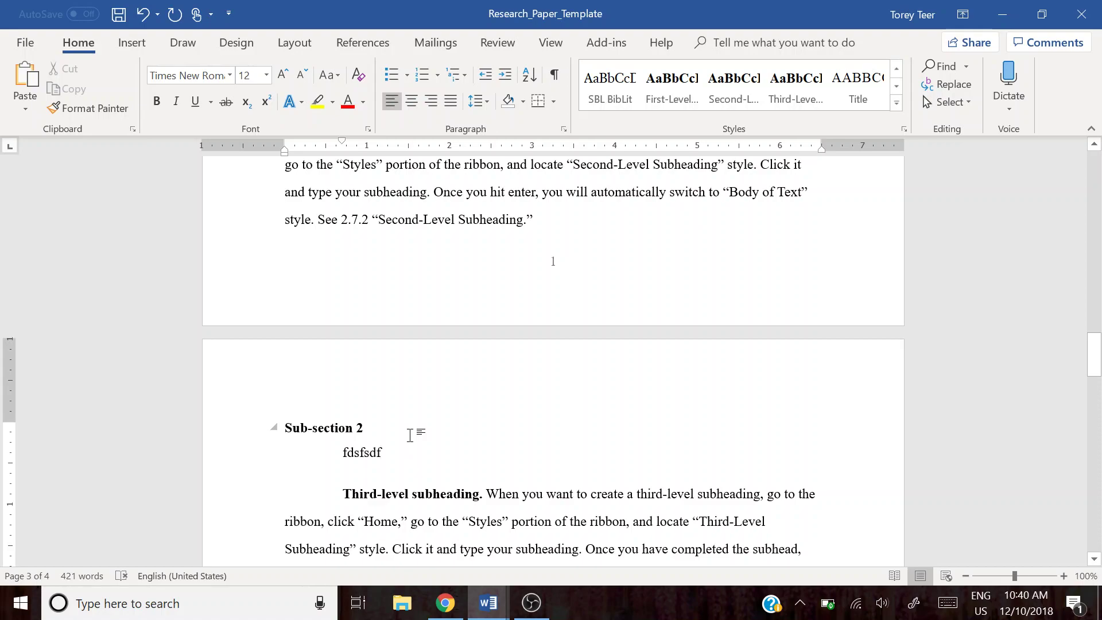
Undo all the sample headings, placeholder text and other demo edits made to the template
{"action": "scroll", "coordinate": [409, 434], "scroll_direction": "down", "scroll_amount": 4}
{"action": "scroll", "coordinate": [269, 305], "scroll_direction": "up", "scroll_amount": 6}
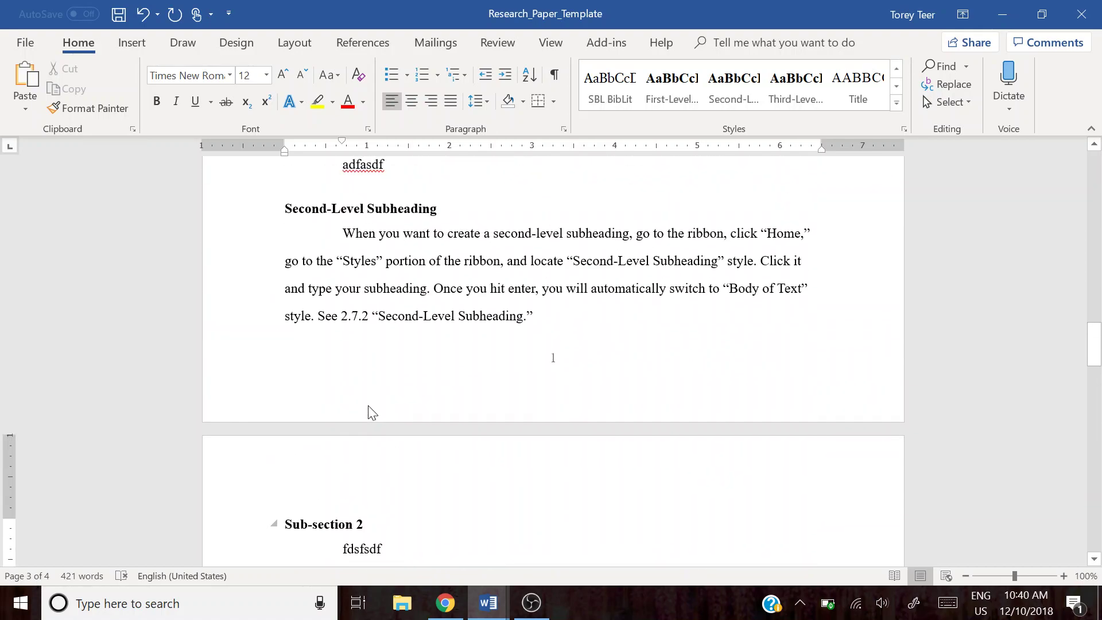
{"action": "scroll", "coordinate": [370, 412], "scroll_direction": "up", "scroll_amount": 4}
{"action": "key", "text": "ctrl+z"}
{"action": "key", "text": "ctrl+z"}
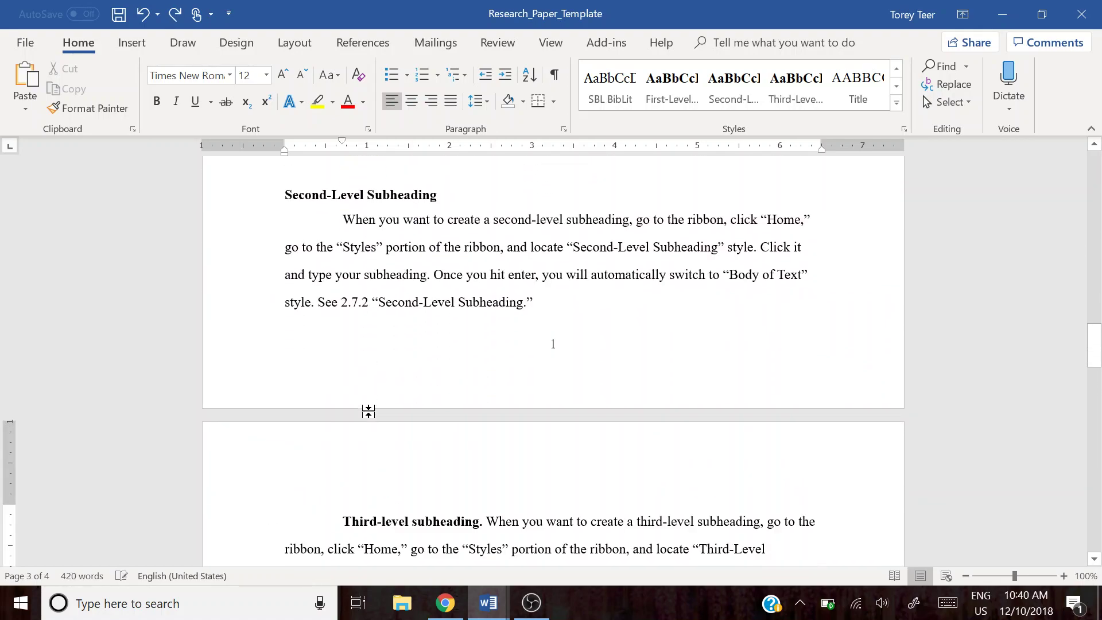
{"action": "scroll", "coordinate": [367, 411], "scroll_direction": "down", "scroll_amount": 5}
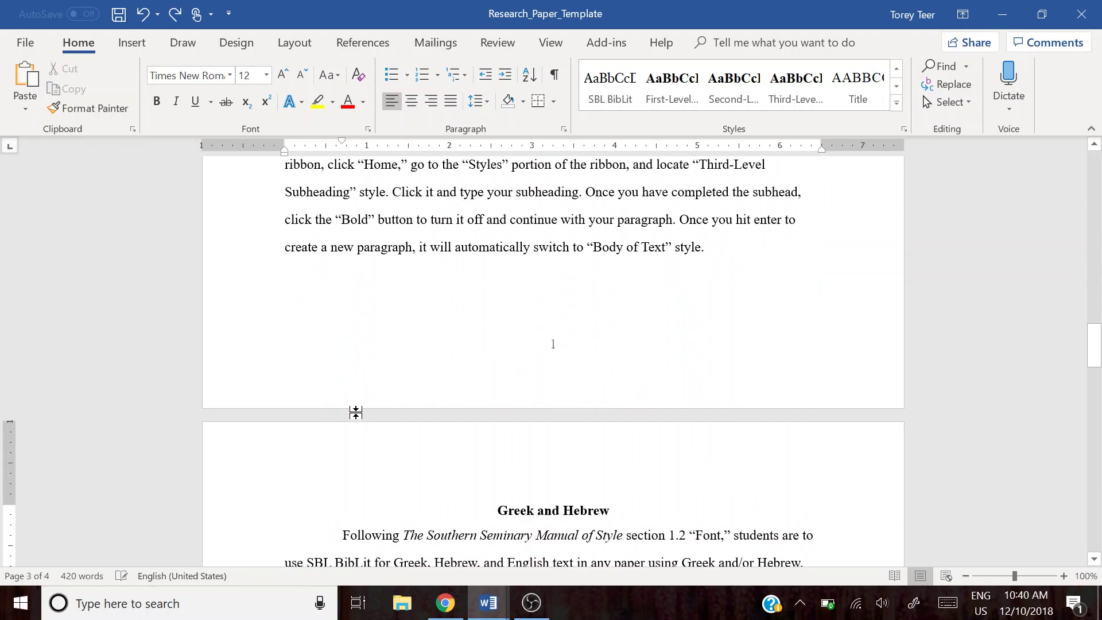
{"action": "key", "text": "ctrl+z"}
{"action": "key", "text": "ctrl+z"}
{"action": "key", "text": "ctrl+z"}
{"action": "key", "text": "ctrl+z"}
{"action": "key", "text": "ctrl+z"}
{"action": "key", "text": "ctrl+z"}
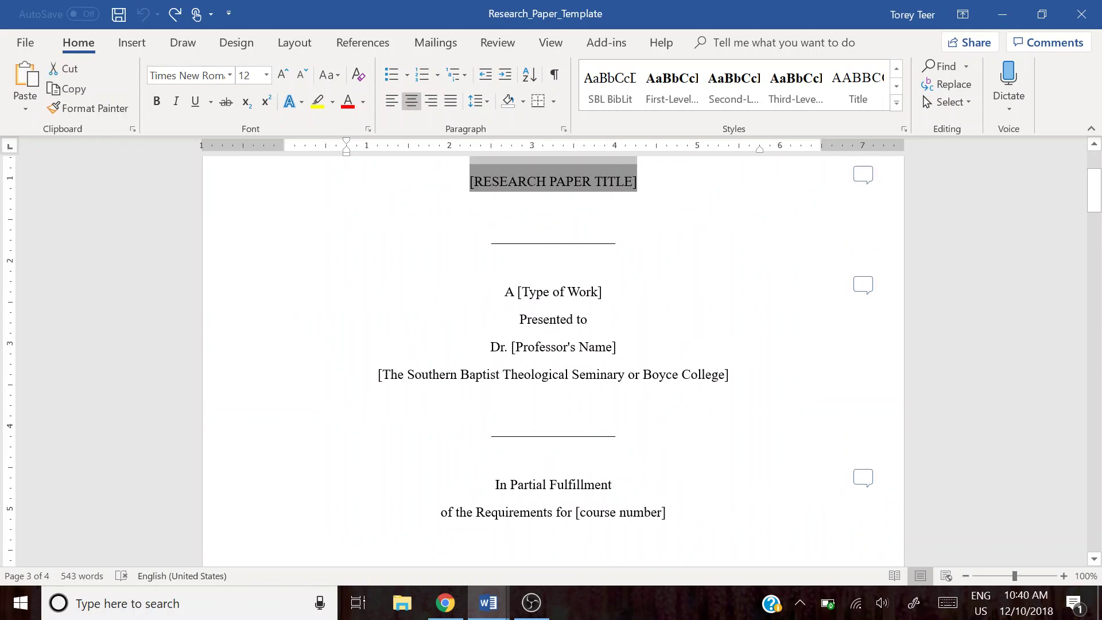
Insert a footnote at the end of the paragraph that closes with "resume proper formatting."
{"action": "scroll", "coordinate": [552, 361], "scroll_direction": "down", "scroll_amount": 15}
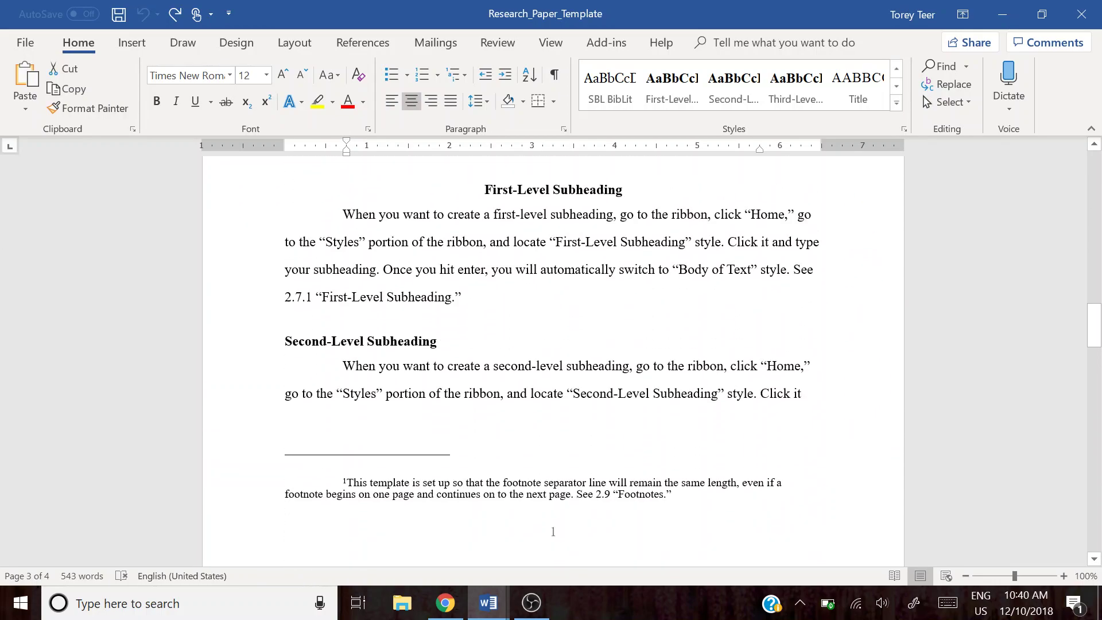
{"action": "left_click", "coordinate": [404, 395]}
{"action": "scroll", "coordinate": [377, 339], "scroll_direction": "down", "scroll_amount": 4}
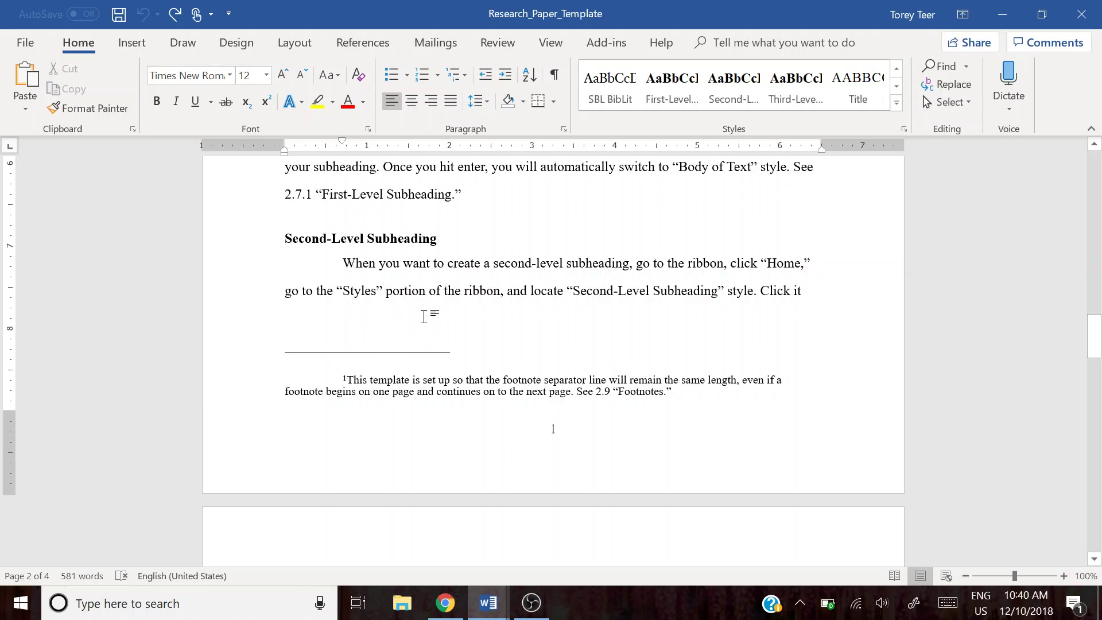
{"action": "scroll", "coordinate": [434, 313], "scroll_direction": "up", "scroll_amount": 5}
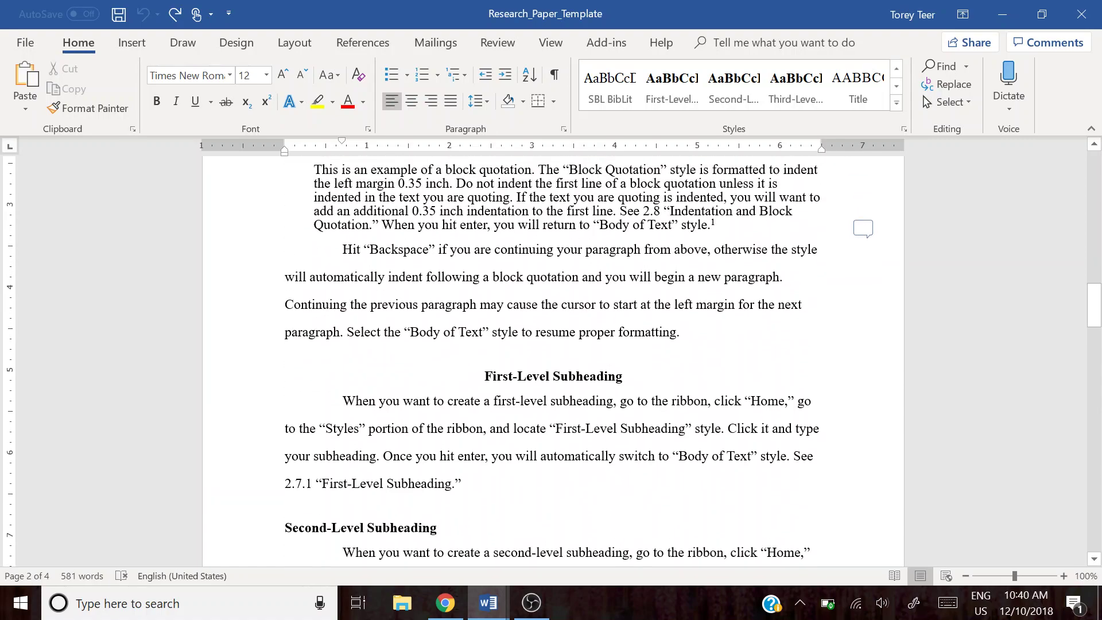
{"action": "left_click", "coordinate": [680, 332]}
{"action": "left_click", "coordinate": [363, 43]}
{"action": "left_click", "coordinate": [187, 95]}
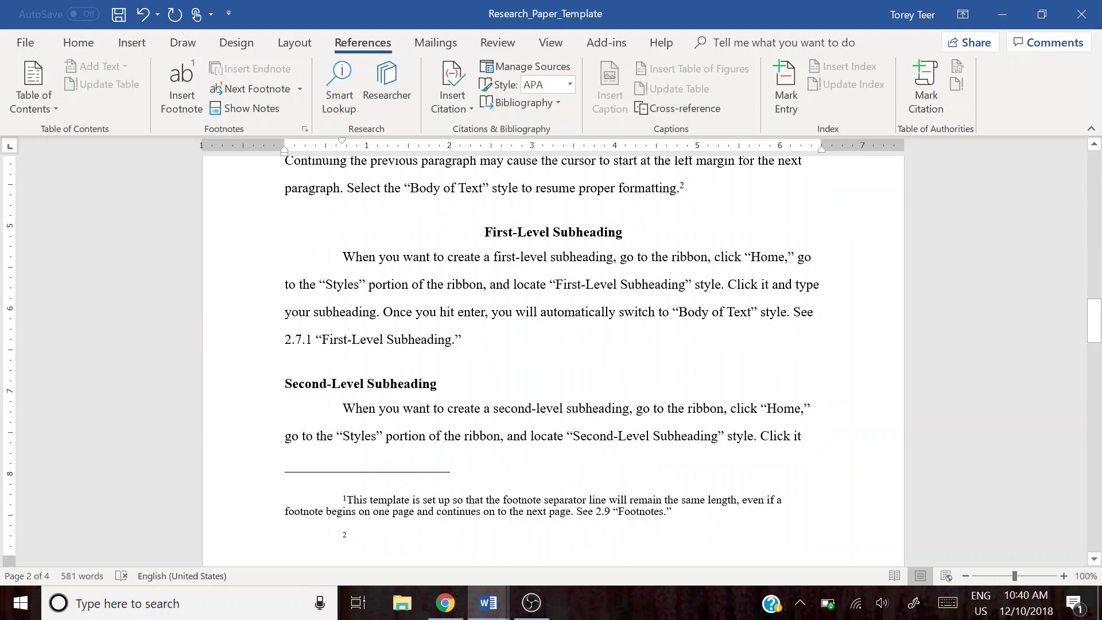
{"action": "scroll", "coordinate": [668, 198], "scroll_direction": "down", "scroll_amount": 3}
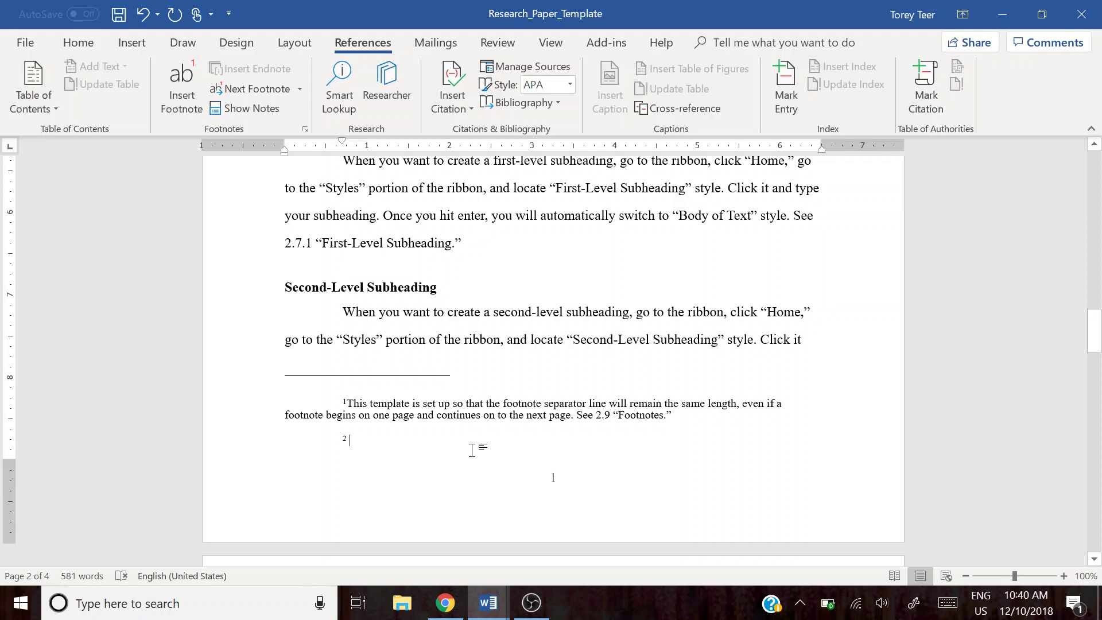
Fill in the new footnote with the author's full name, a comma, the italic title "Historical Theology" and the plain placeholder "(), ##."
{"action": "type", "text": "Gregg A"}
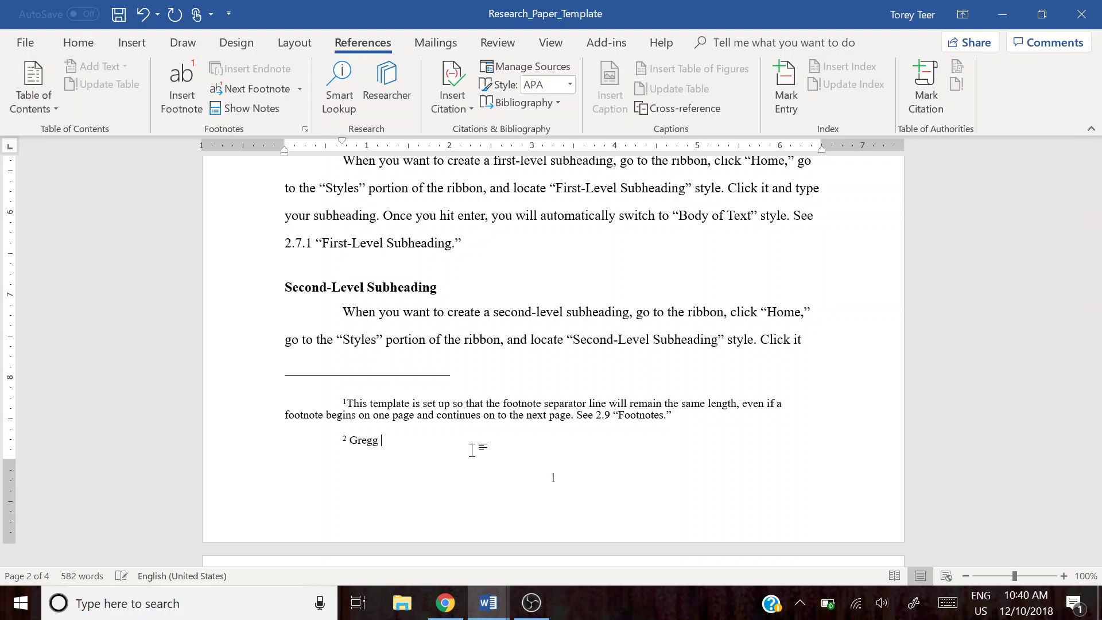
{"action": "key", "text": "BackSpace"}
{"action": "type", "text": "R. Allison,"}
{"action": "key", "text": "ctrl+i"}
{"action": "type", "text": "Hisotrical"}
{"action": "key", "text": "BackSpace"}
{"action": "key", "text": "BackSpace"}
{"action": "key", "text": "BackSpace"}
{"action": "key", "text": "BackSpace"}
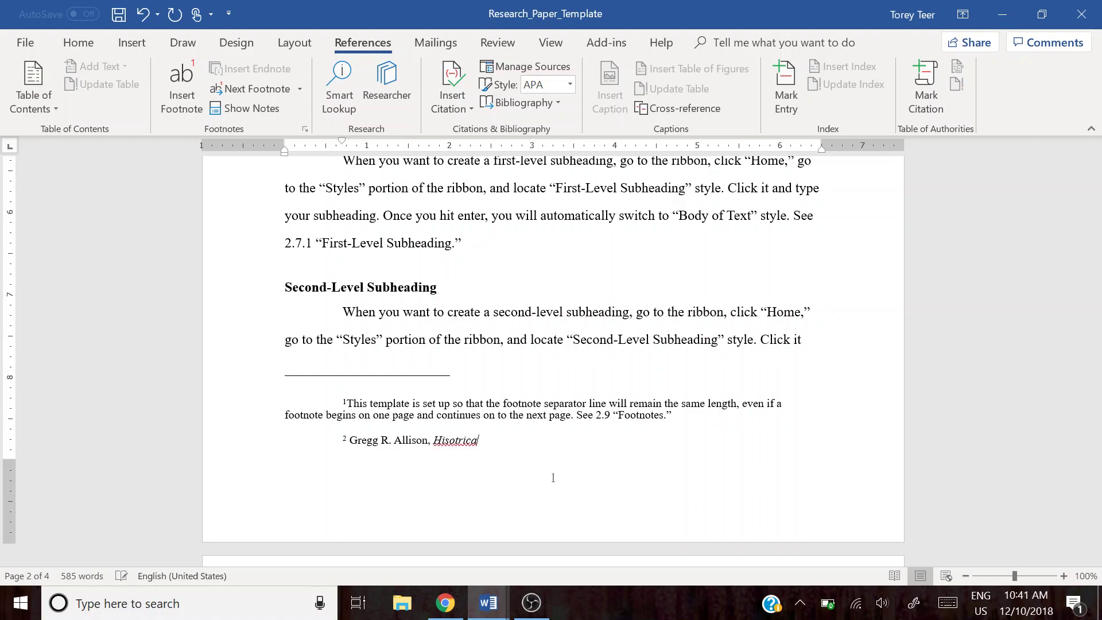
{"action": "key", "text": "BackSpace"}
{"action": "key", "text": "BackSpace"}
{"action": "key", "text": "BackSpace"}
{"action": "type", "text": "torical Theoli"}
{"action": "key", "text": "BackSpace"}
{"action": "type", "text": "ogy"}
{"action": "key", "text": "ctrl+i"}
{"action": "type", "text": "(), ##."}
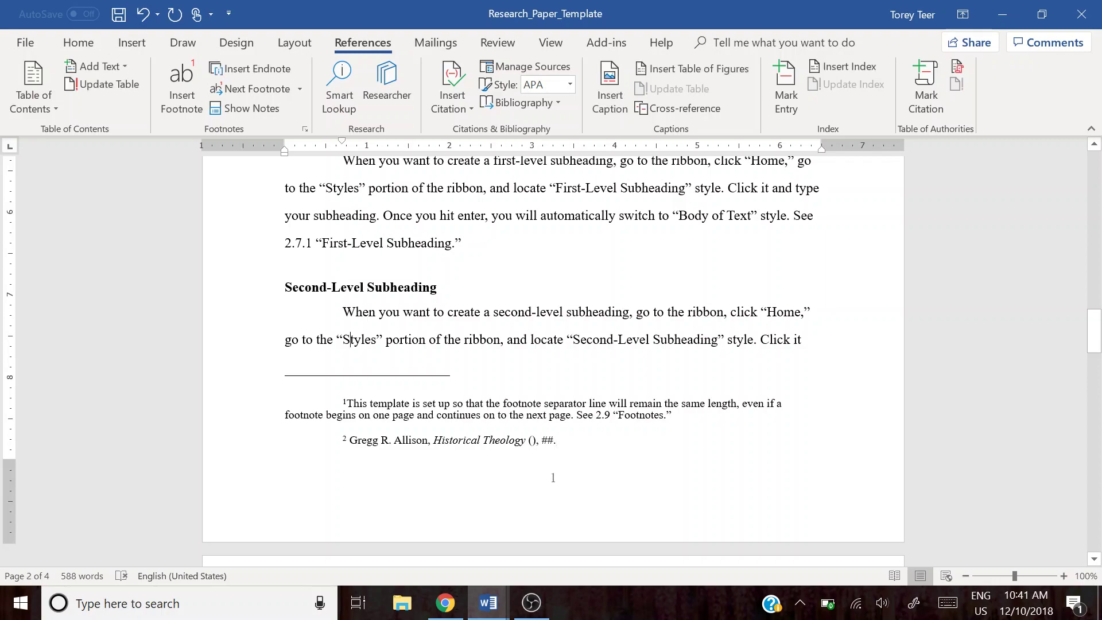
Remove the space between the second footnote's number and the author's name
{"action": "left_click_drag", "start_coordinate": [510, 415], "coordinate": [663, 414]}
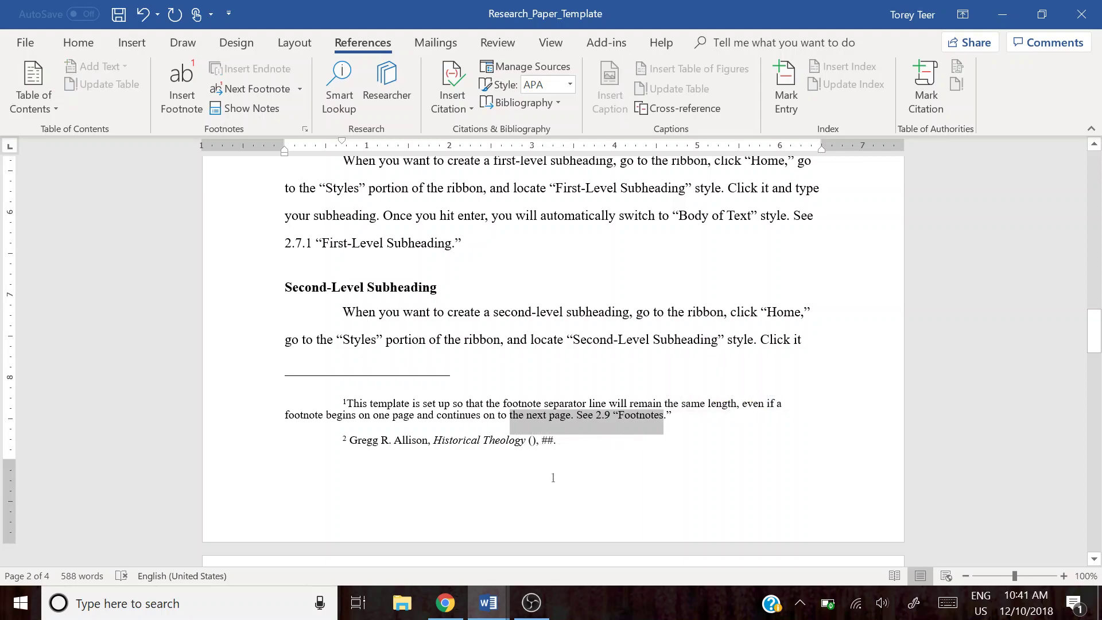
{"action": "left_click", "coordinate": [462, 450]}
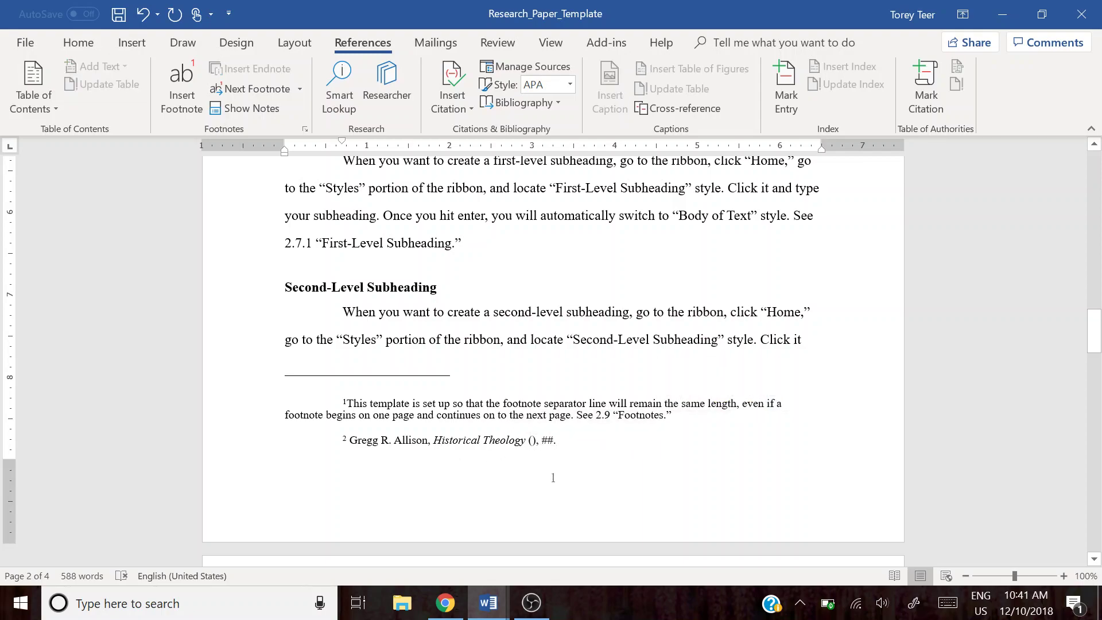
{"action": "left_click_drag", "start_coordinate": [350, 441], "coordinate": [544, 453]}
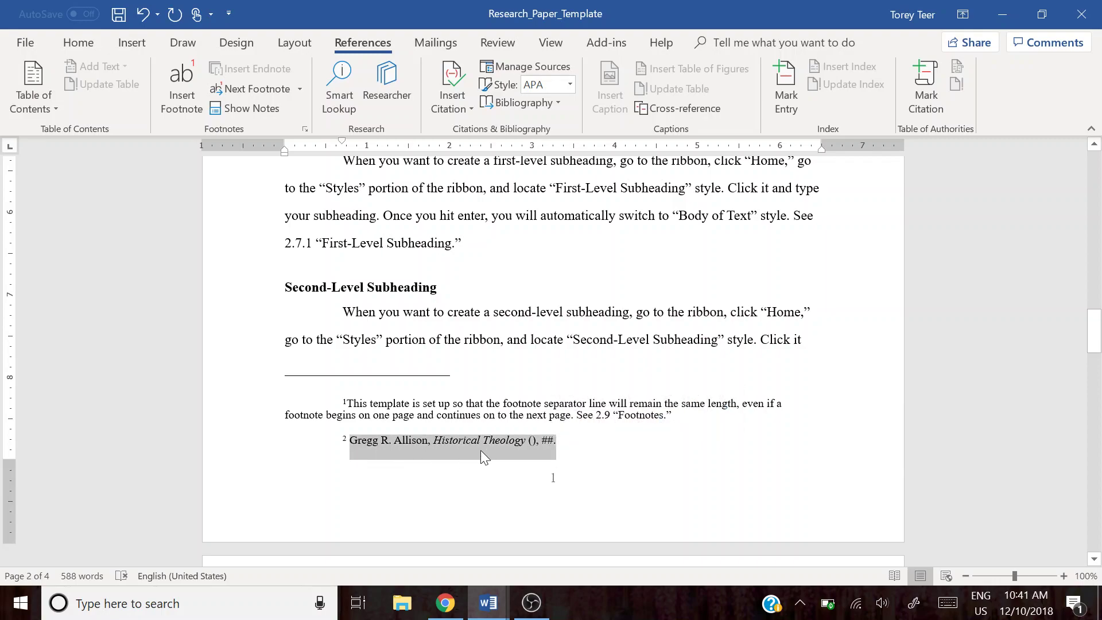
{"action": "left_click", "coordinate": [585, 451]}
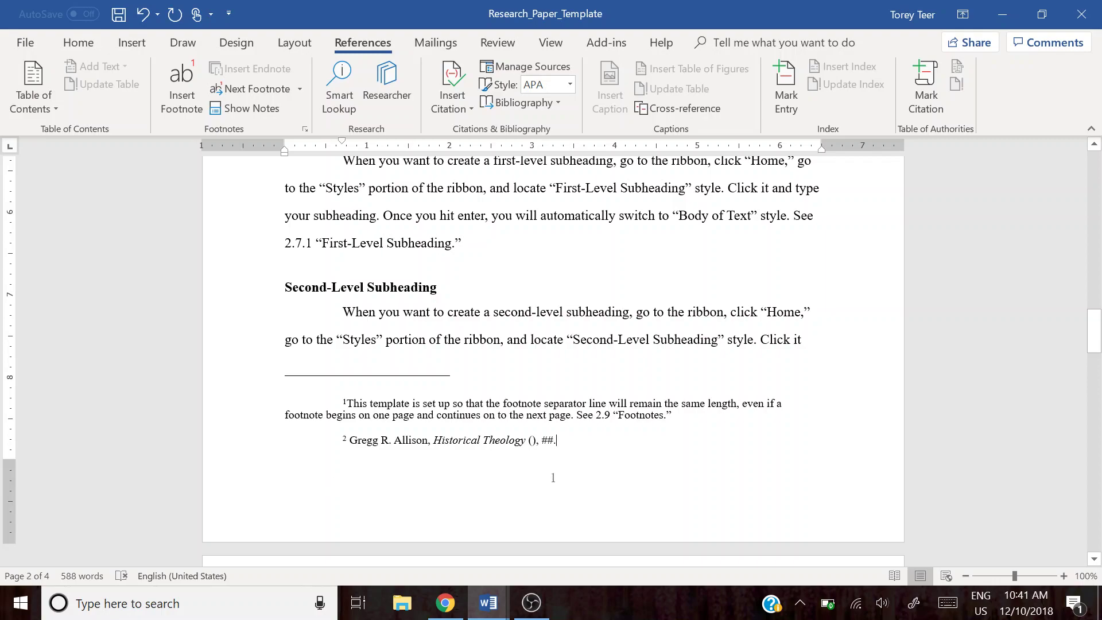
{"action": "left_click", "coordinate": [350, 440]}
{"action": "key", "text": "BackSpace"}
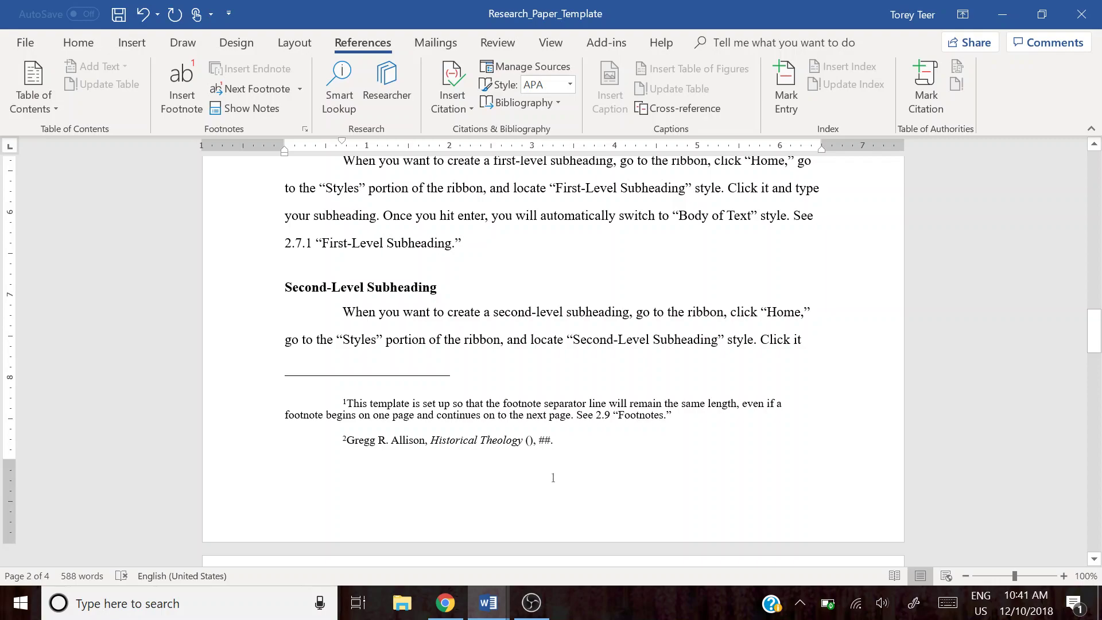
Compare the two footnote reference marks in the body text with their matching notes below the separator line
{"action": "scroll", "coordinate": [552, 344], "scroll_direction": "up", "scroll_amount": 3}
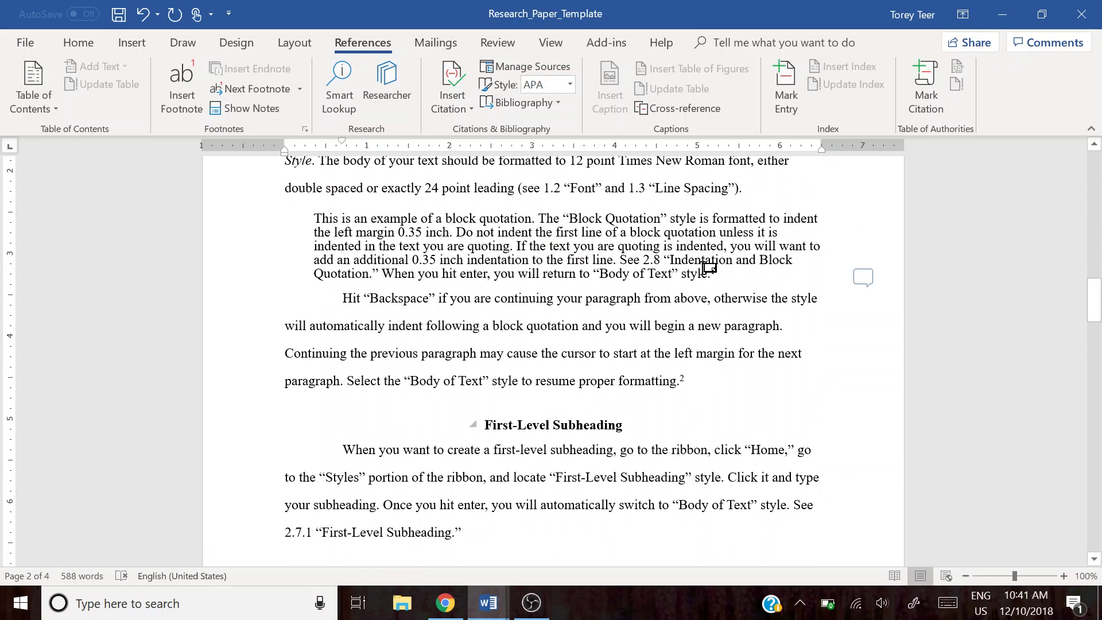
{"action": "scroll", "coordinate": [553, 356], "scroll_direction": "down", "scroll_amount": 3}
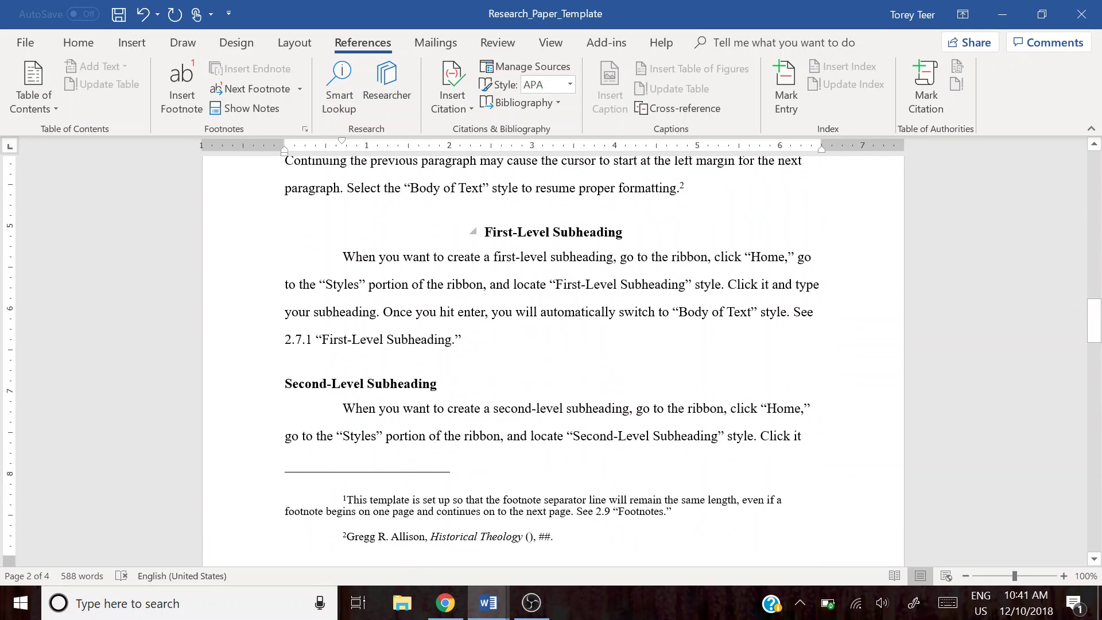
{"action": "scroll", "coordinate": [552, 356], "scroll_direction": "up", "scroll_amount": 2}
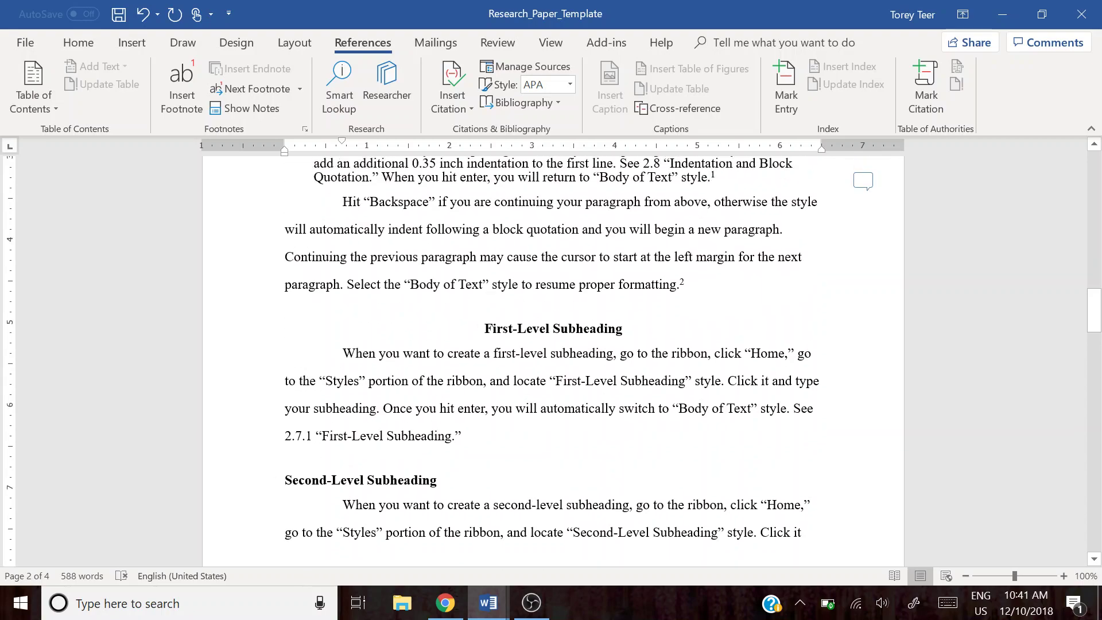
{"action": "scroll", "coordinate": [552, 356], "scroll_direction": "down", "scroll_amount": 2}
{"action": "scroll", "coordinate": [553, 355], "scroll_direction": "up", "scroll_amount": 2}
{"action": "scroll", "coordinate": [553, 356], "scroll_direction": "up", "scroll_amount": 4}
{"action": "scroll", "coordinate": [552, 356], "scroll_direction": "down", "scroll_amount": 7}
{"action": "scroll", "coordinate": [312, 485], "scroll_direction": "down", "scroll_amount": 2}
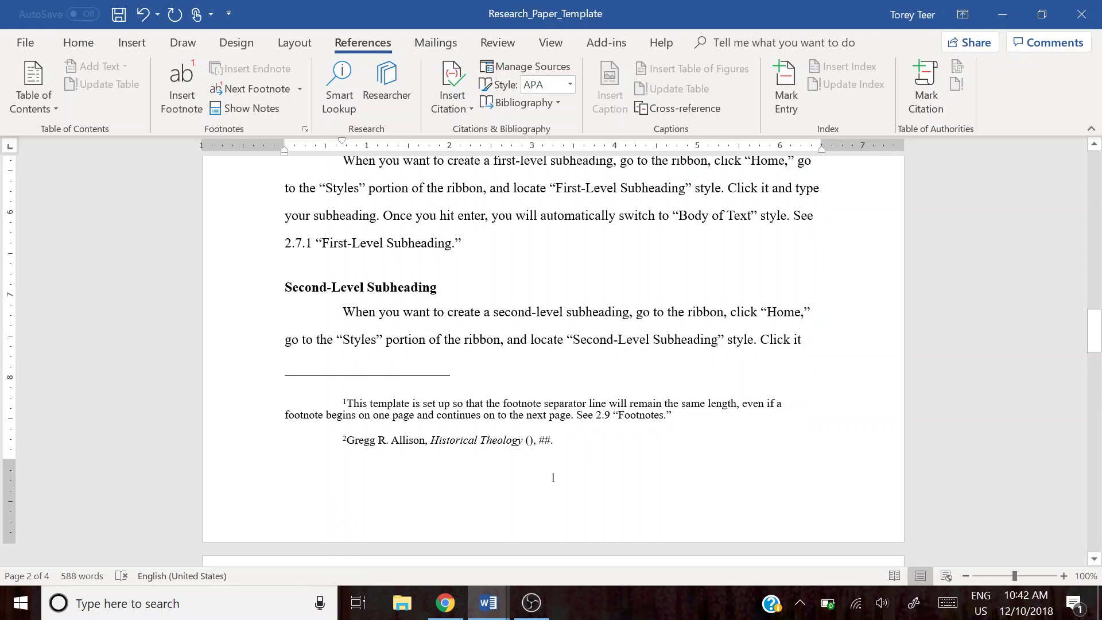
Locate the Footnote Text style among the document's styles
{"action": "left_click", "coordinate": [78, 43]}
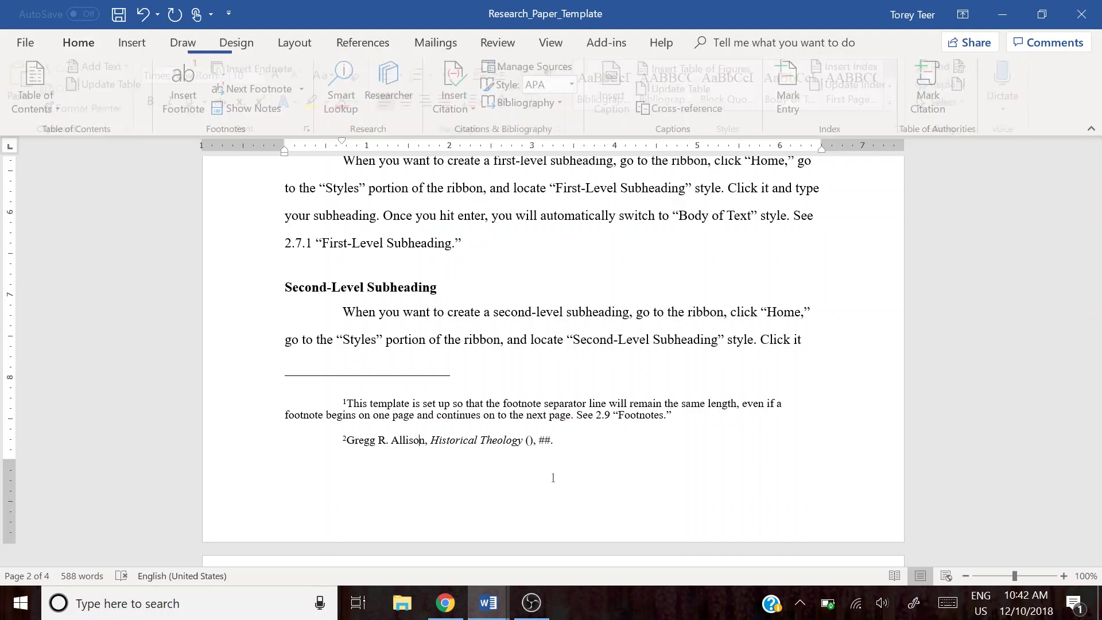
{"action": "left_click", "coordinate": [896, 86]}
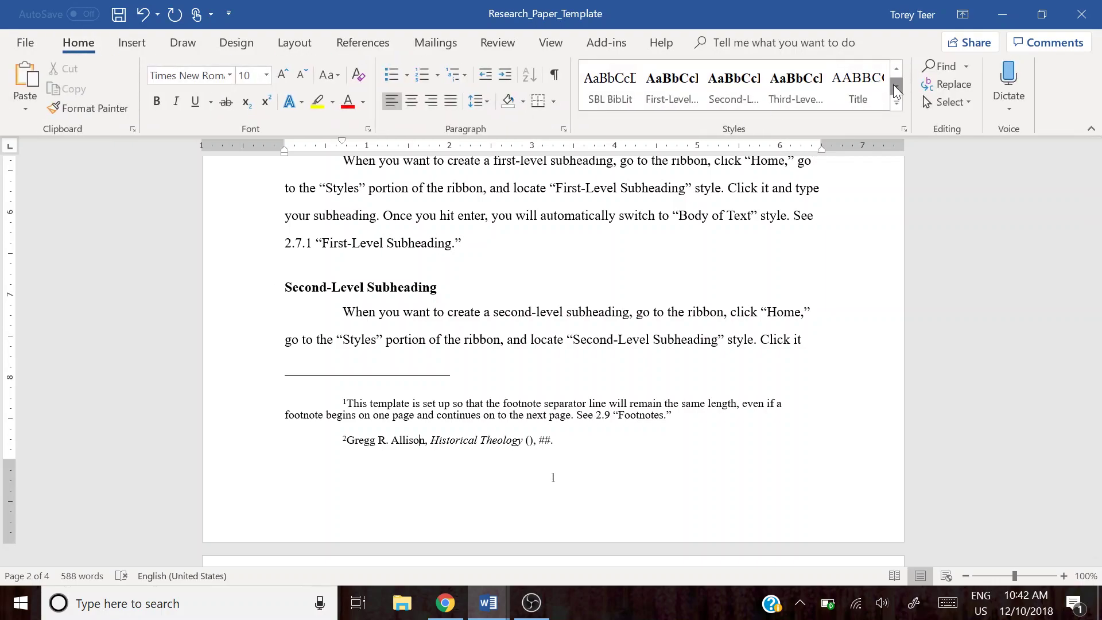
{"action": "left_click", "coordinate": [896, 86]}
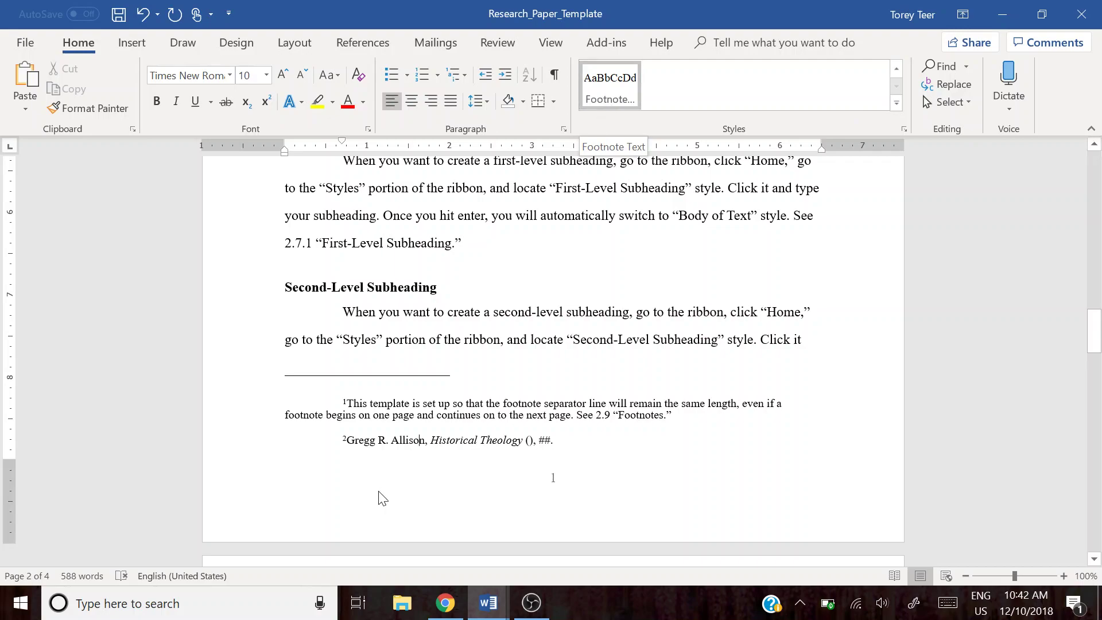
Set the font of "Historical Theology (), ##." in the second footnote to Calibri
{"action": "left_click_drag", "start_coordinate": [553, 440], "coordinate": [431, 441]}
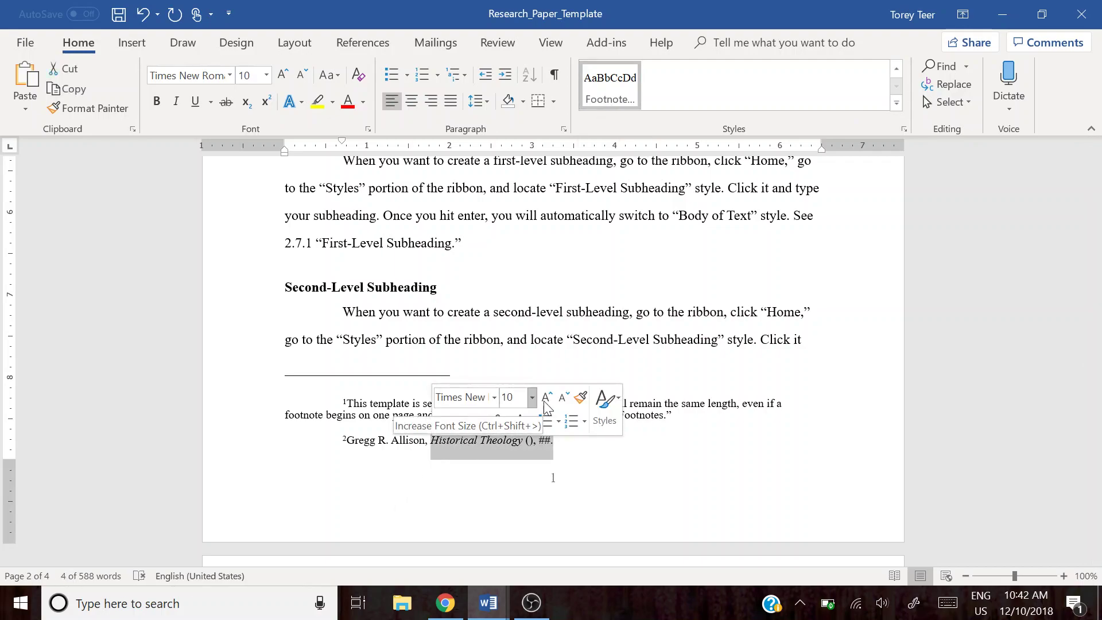
{"action": "left_click", "coordinate": [606, 435]}
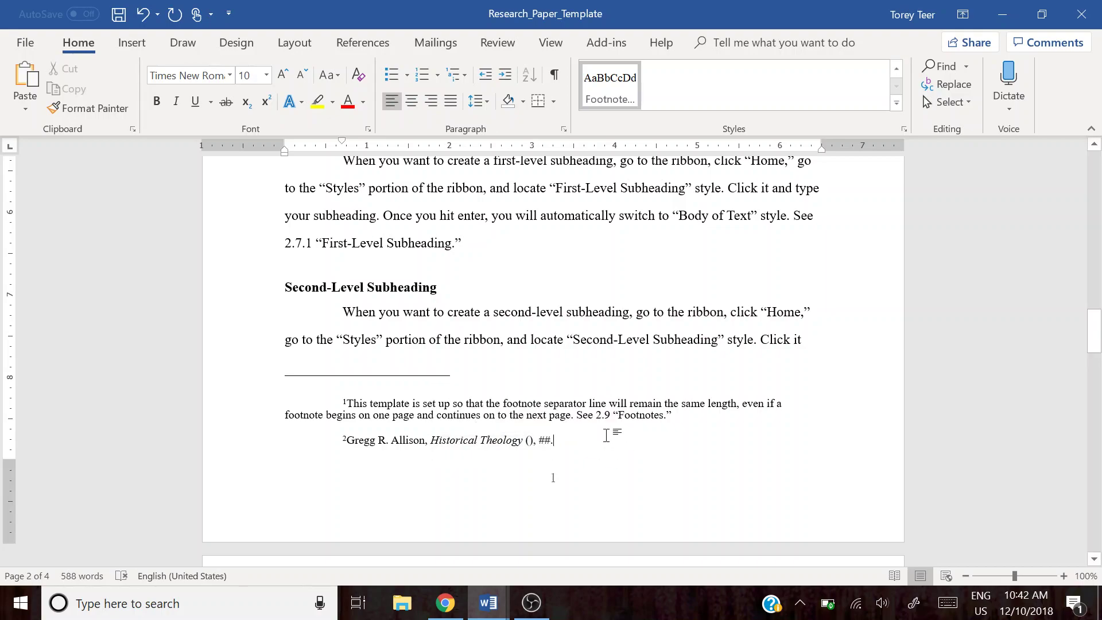
{"action": "left_click_drag", "start_coordinate": [553, 440], "coordinate": [431, 441]}
{"action": "left_click", "coordinate": [187, 76]}
{"action": "type", "text": "Calibri"}
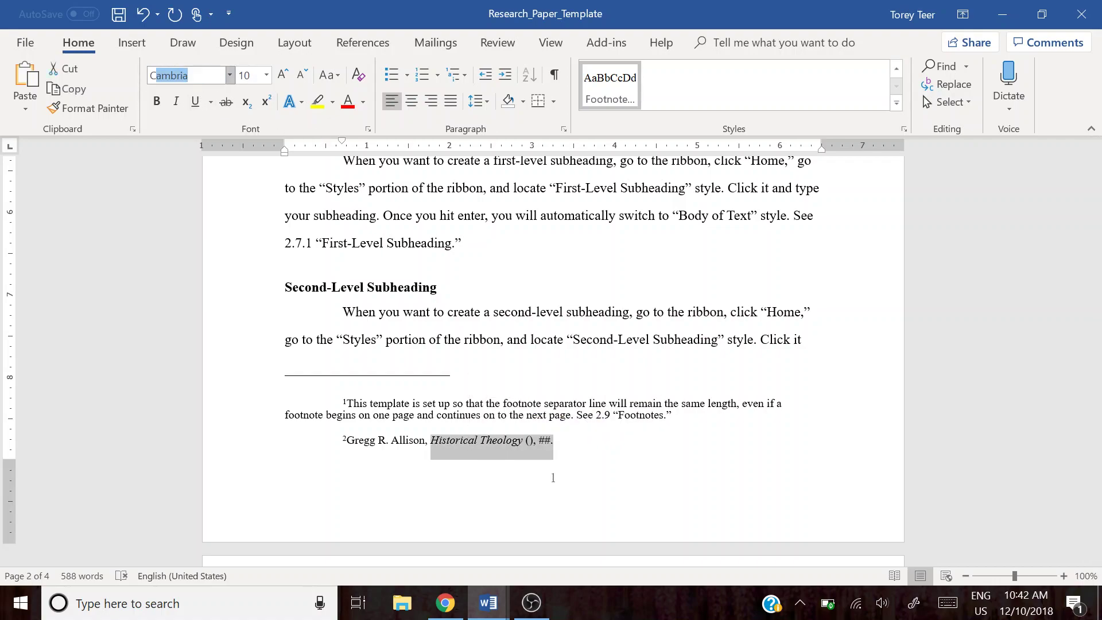
{"action": "key", "text": "Return"}
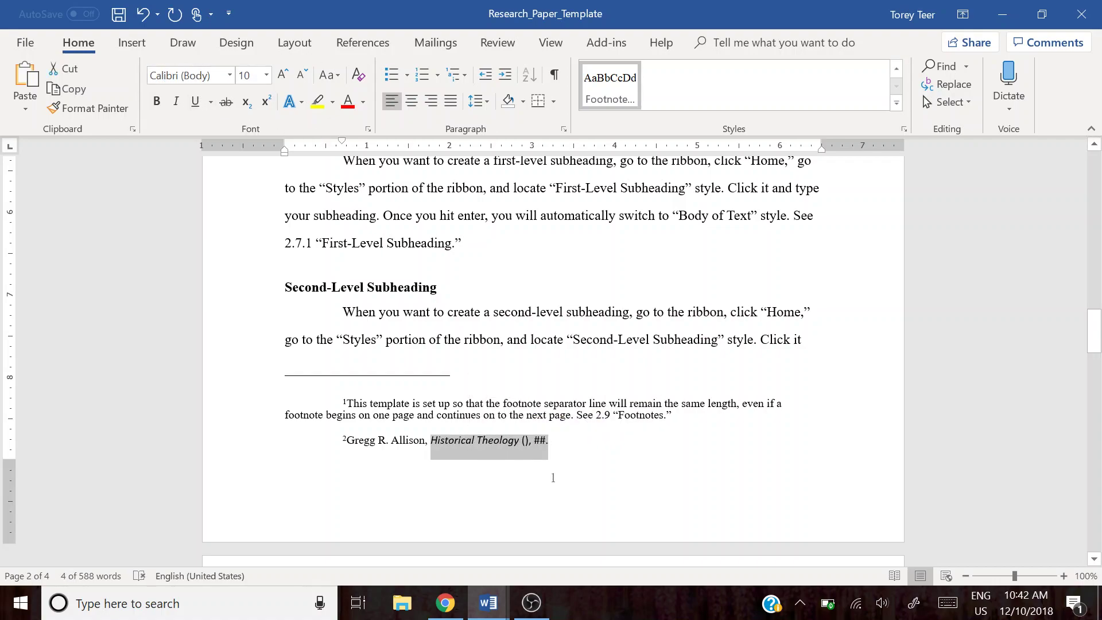
Apply the Footnote Text style to the full text of the second footnote
{"action": "left_click_drag", "start_coordinate": [548, 440], "coordinate": [346, 441]}
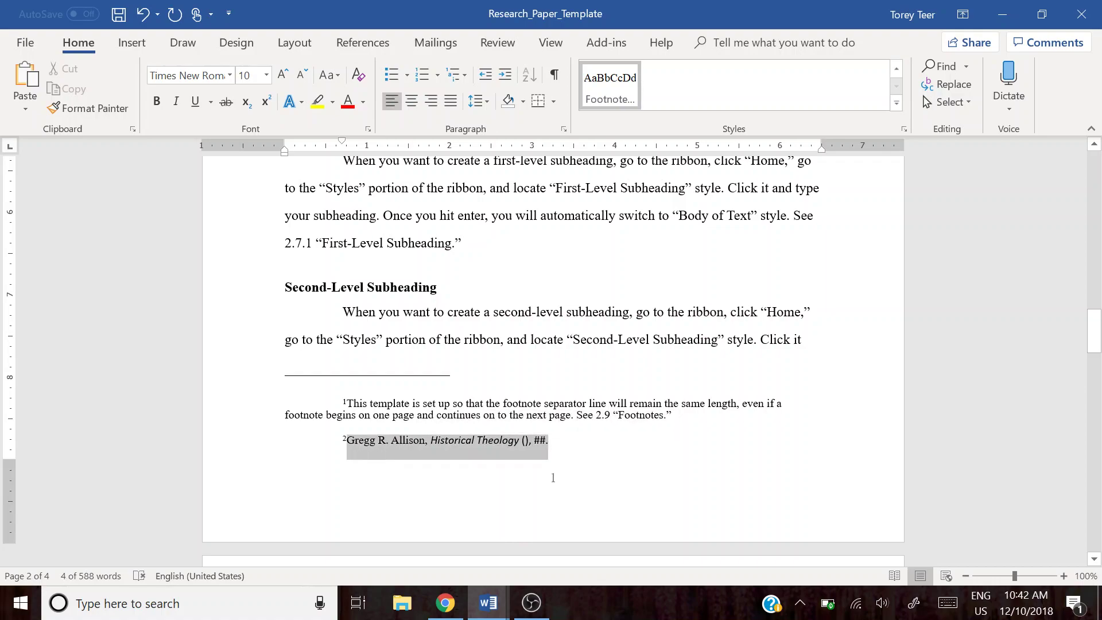
{"action": "left_click", "coordinate": [608, 87]}
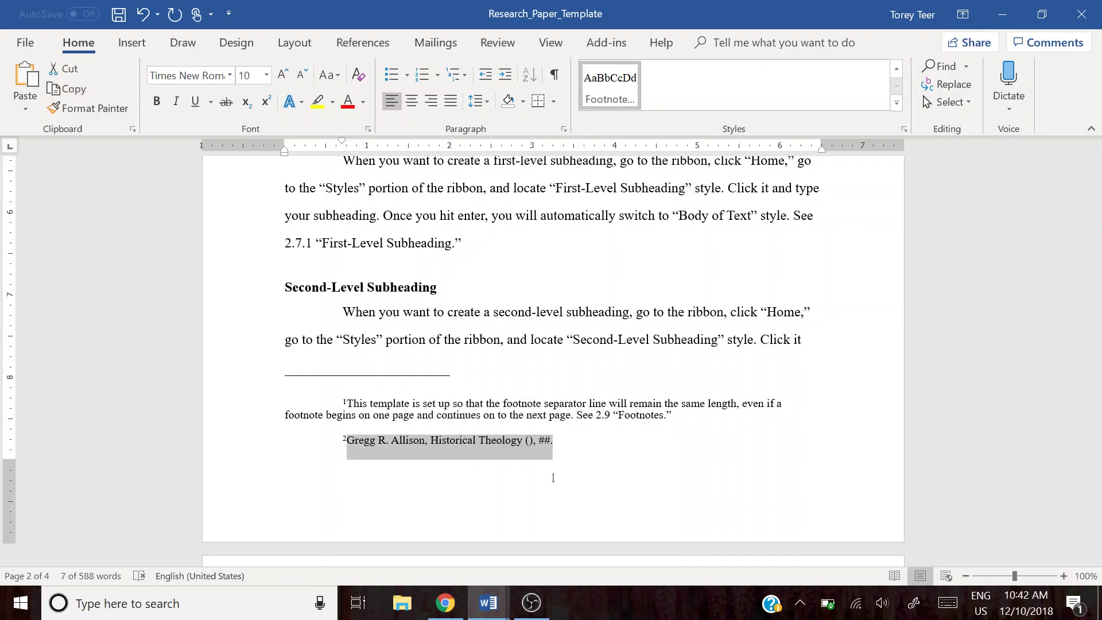
{"action": "left_click", "coordinate": [560, 447]}
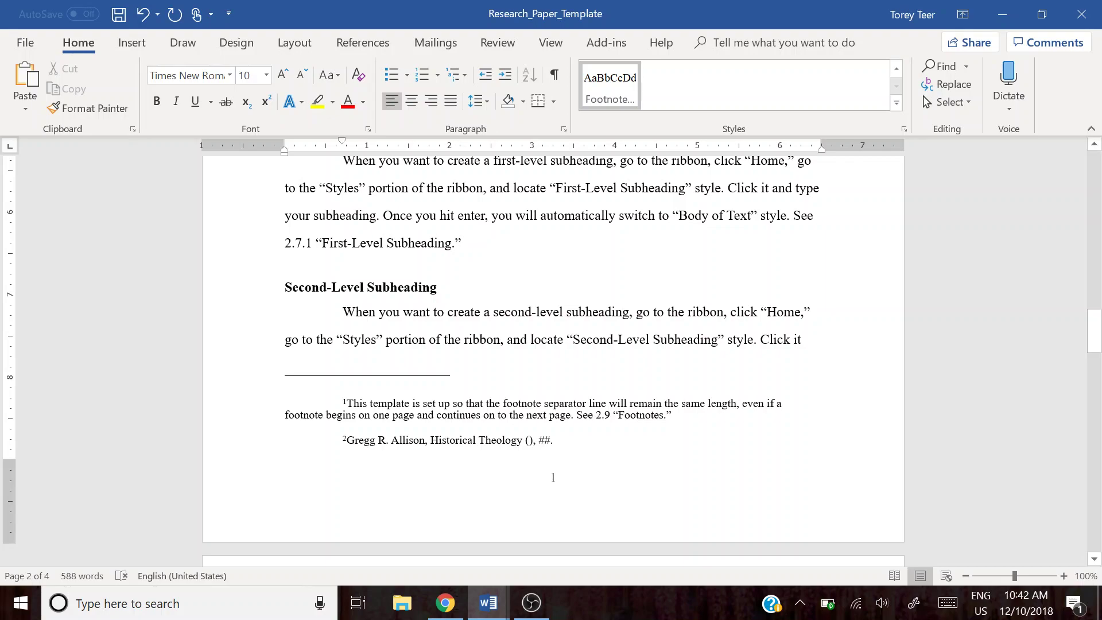
Delete the first footnote by removing its reference mark at the end of the block quotation
{"action": "scroll", "coordinate": [553, 344], "scroll_direction": "up", "scroll_amount": 4}
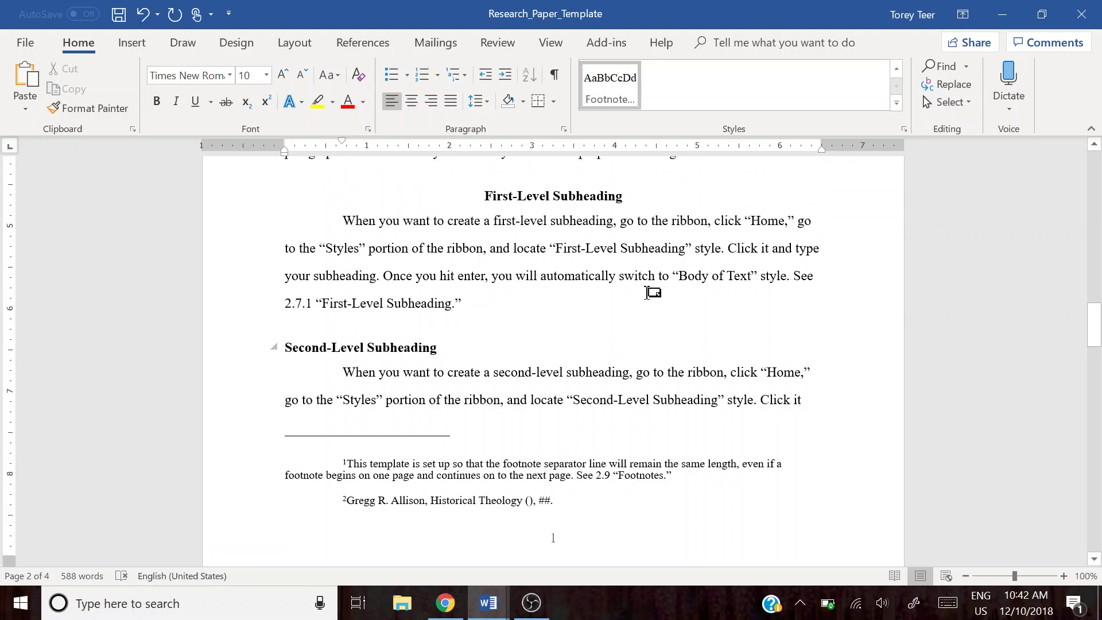
{"action": "scroll", "coordinate": [407, 507], "scroll_direction": "down", "scroll_amount": 4}
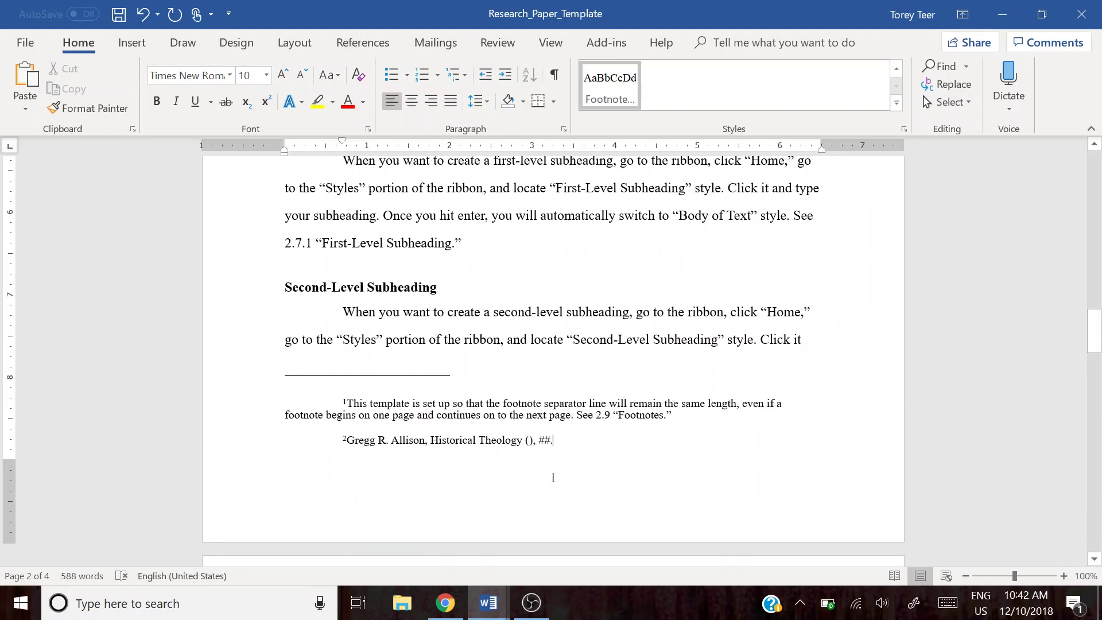
{"action": "scroll", "coordinate": [360, 403], "scroll_direction": "up", "scroll_amount": 6}
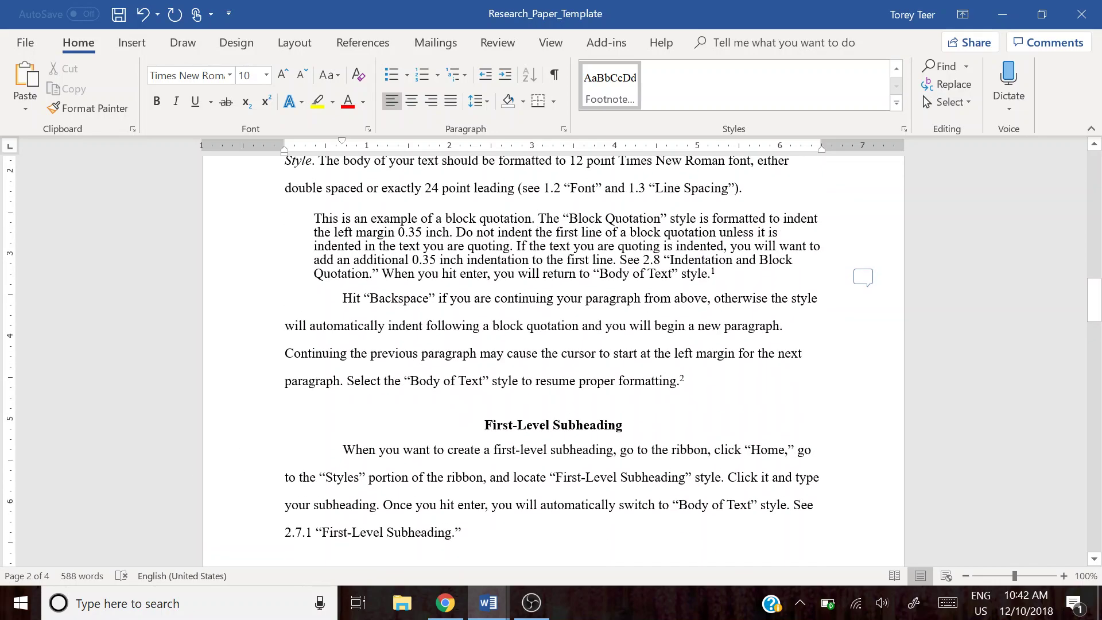
{"action": "left_click", "coordinate": [710, 273]}
{"action": "key", "text": "shift+Right"}
{"action": "key", "text": "Delete"}
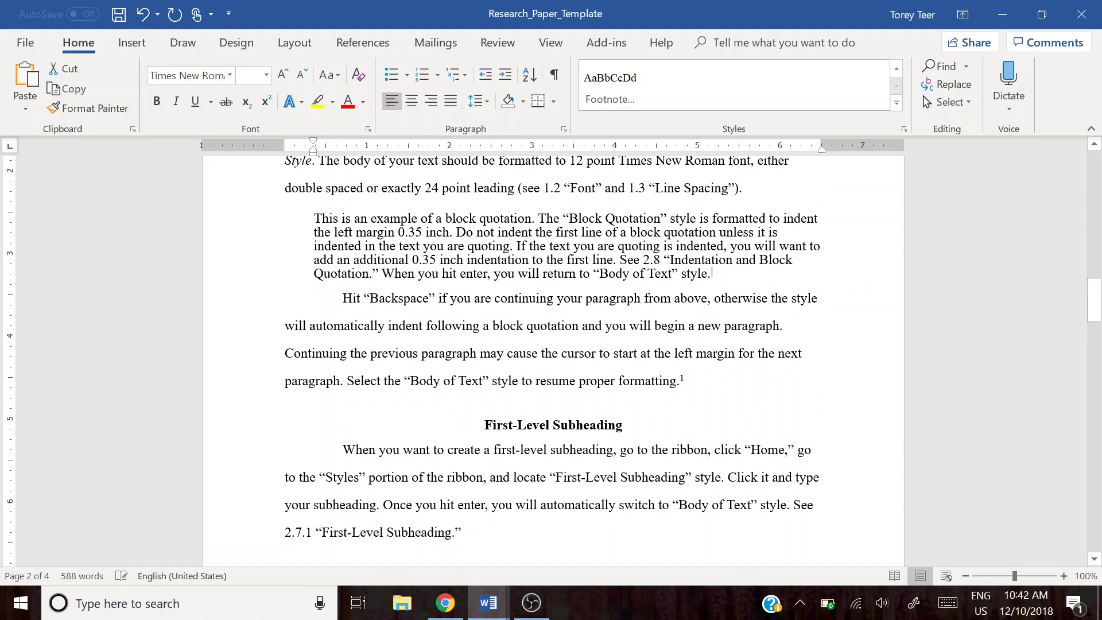
Undo the deletion of the footnote reference mark at the end of the block quotation
{"action": "scroll", "coordinate": [553, 356], "scroll_direction": "down", "scroll_amount": 6}
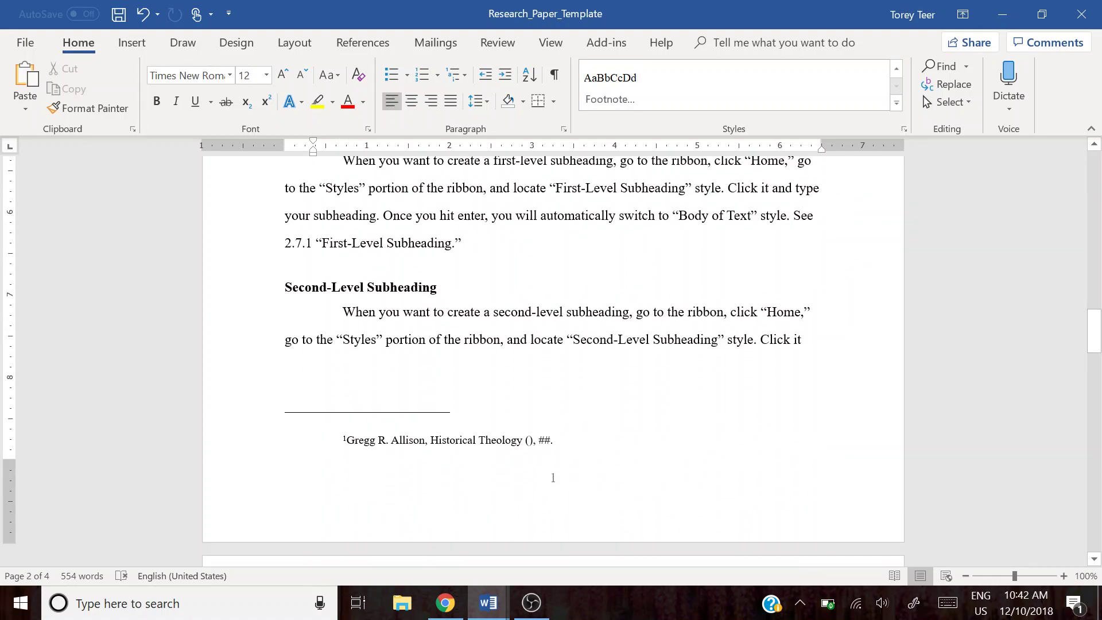
{"action": "scroll", "coordinate": [553, 348], "scroll_direction": "up", "scroll_amount": 8}
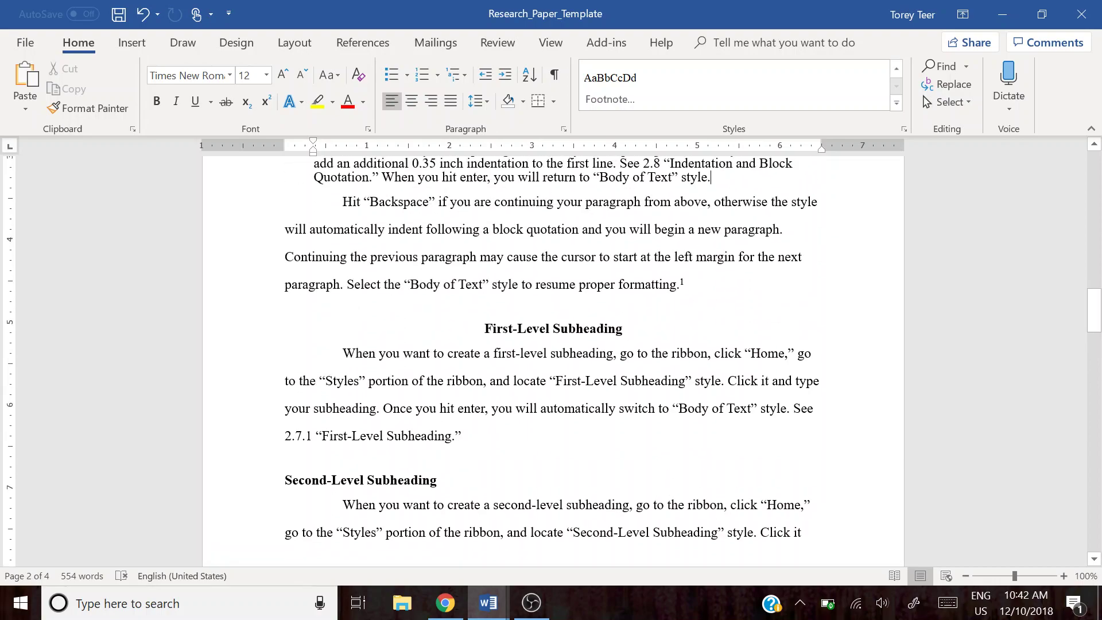
{"action": "key", "text": "ctrl+z"}
{"action": "left_click", "coordinate": [721, 422]}
Inspect the header area of the bibliography page and return to the body text
{"action": "scroll", "coordinate": [553, 356], "scroll_direction": "down", "scroll_amount": 15}
{"action": "scroll", "coordinate": [556, 344], "scroll_direction": "down", "scroll_amount": 6}
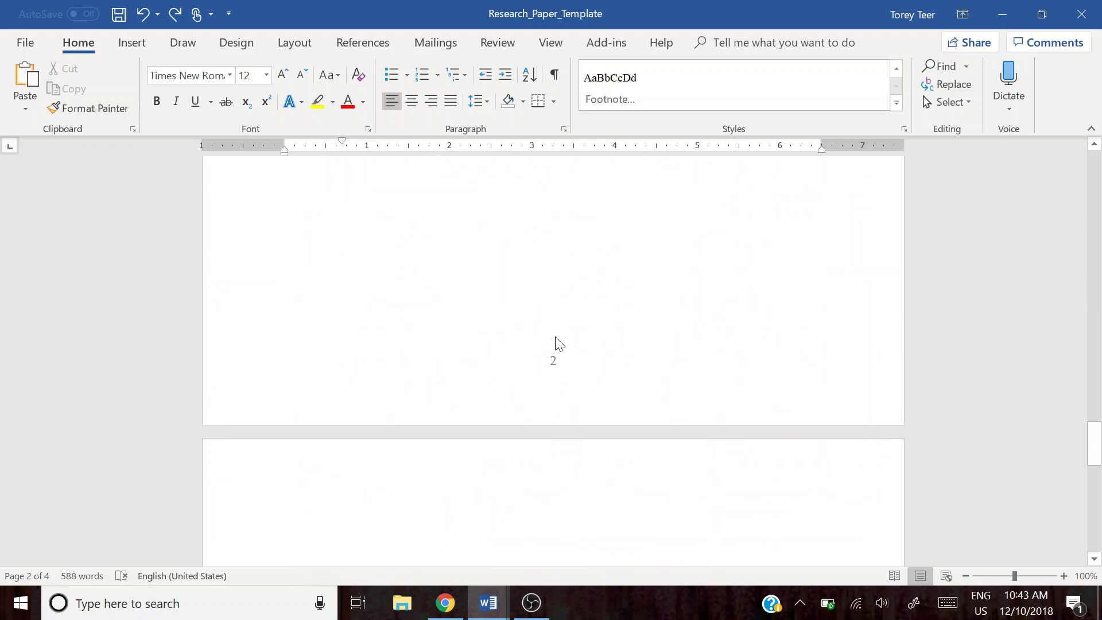
{"action": "scroll", "coordinate": [556, 344], "scroll_direction": "up", "scroll_amount": 3}
{"action": "scroll", "coordinate": [553, 355], "scroll_direction": "down", "scroll_amount": 6}
{"action": "scroll", "coordinate": [553, 356], "scroll_direction": "up", "scroll_amount": 3}
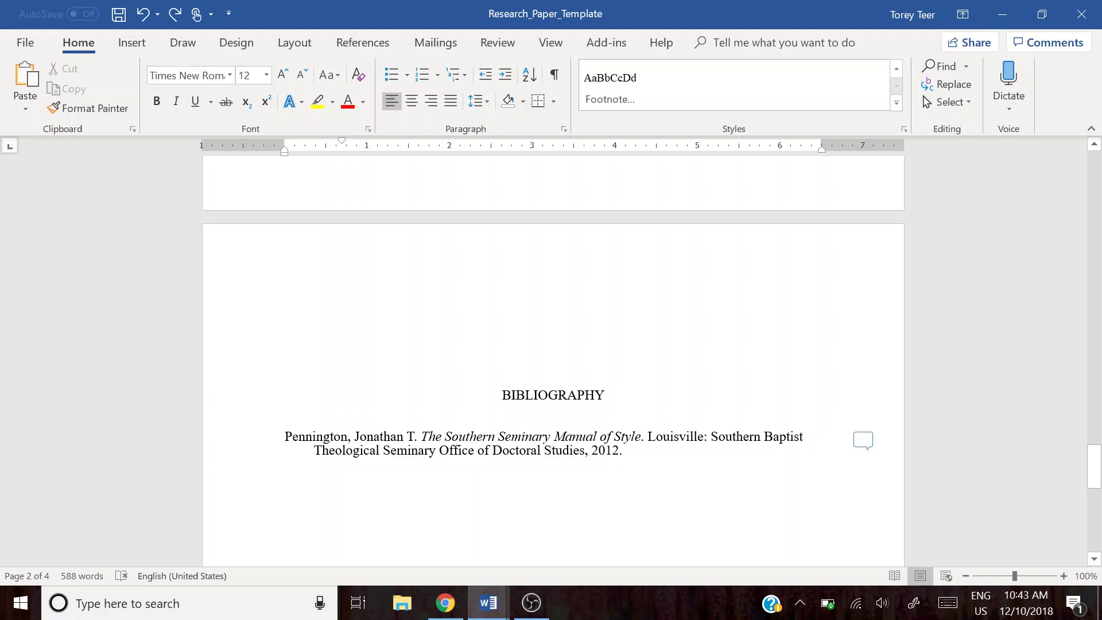
{"action": "double_click", "coordinate": [528, 256]}
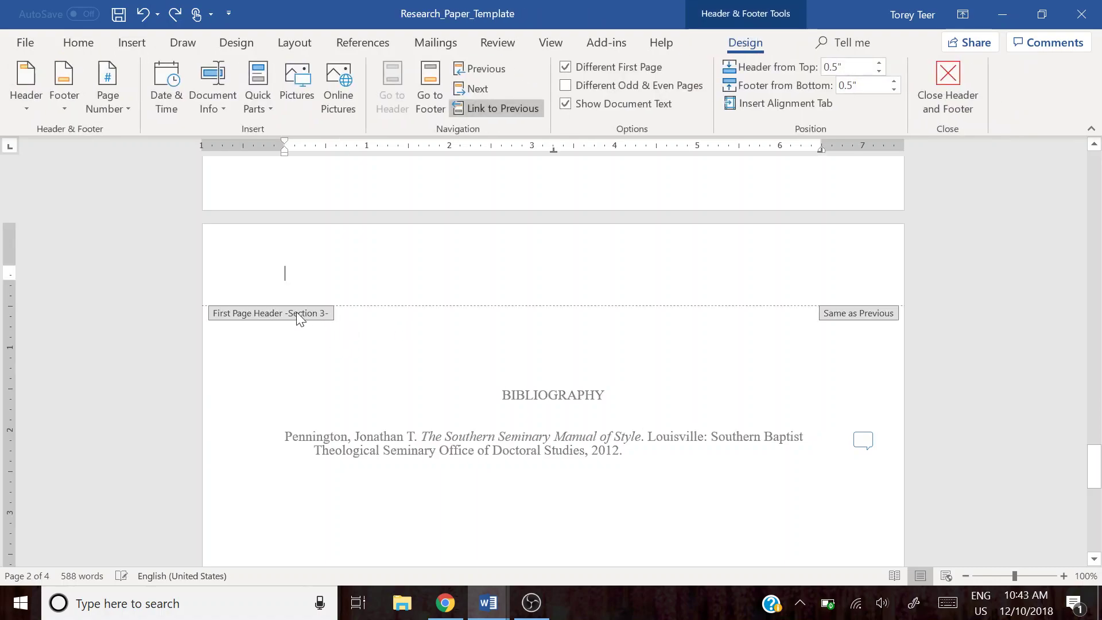
{"action": "double_click", "coordinate": [394, 342]}
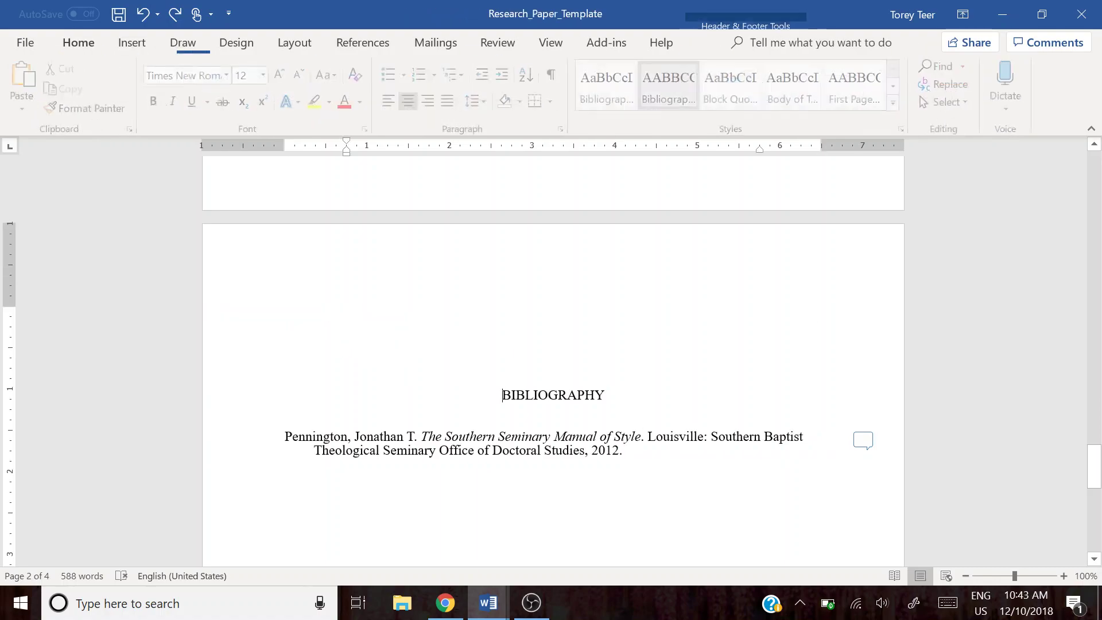
Review the indentation and spacing in the paragraph settings of the BIBLIOGRAPHY heading, leaving them unchanged
{"action": "right_click", "coordinate": [527, 401]}
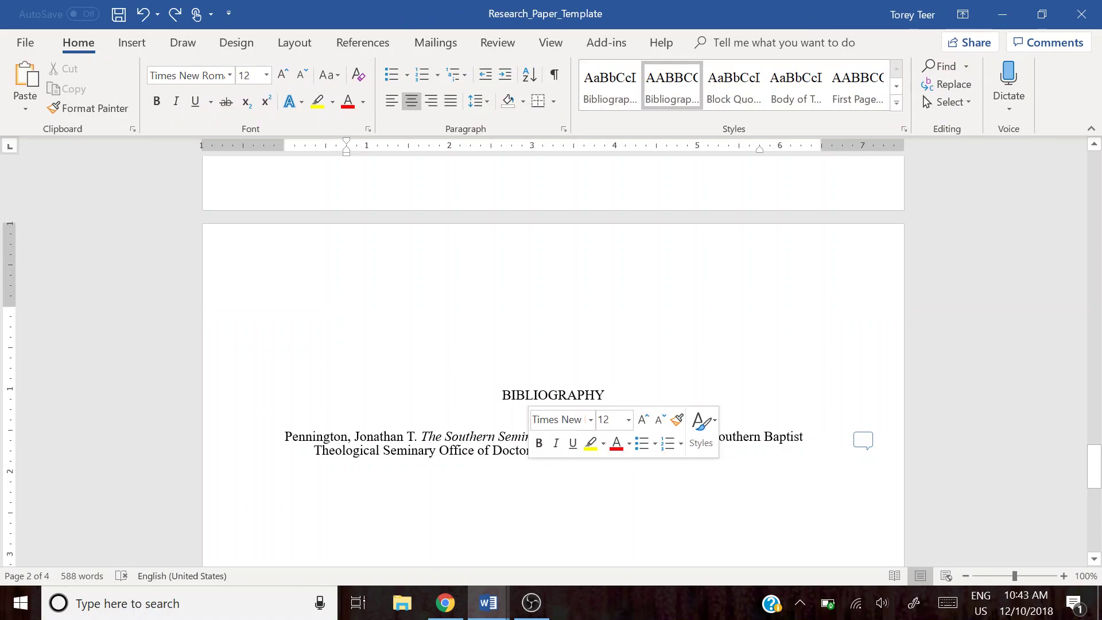
{"action": "left_click", "coordinate": [597, 276]}
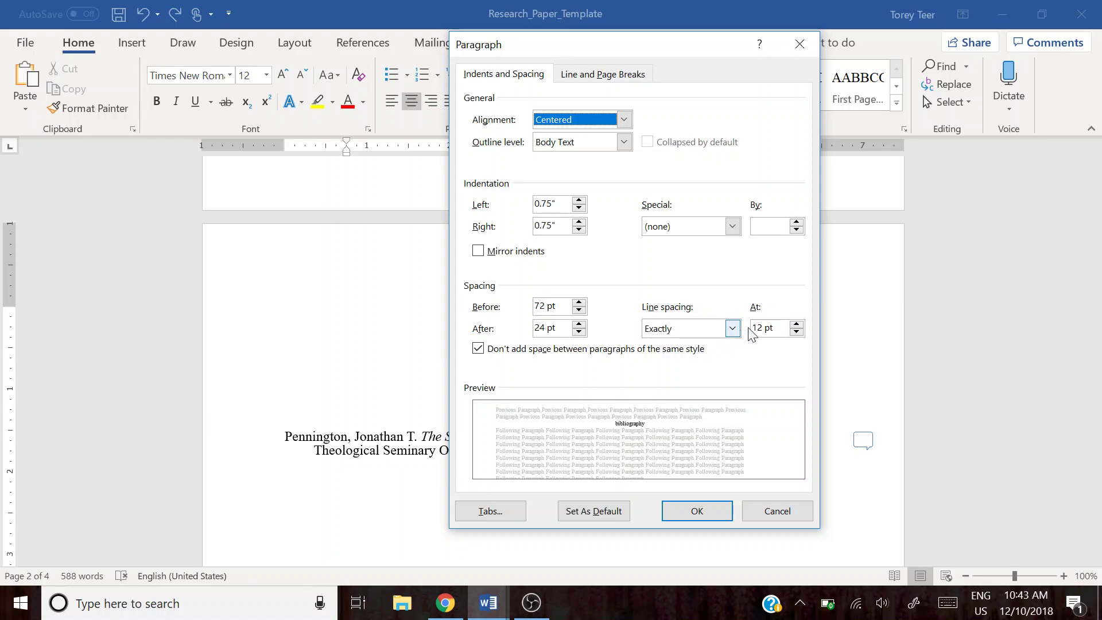
{"action": "left_click", "coordinate": [752, 515]}
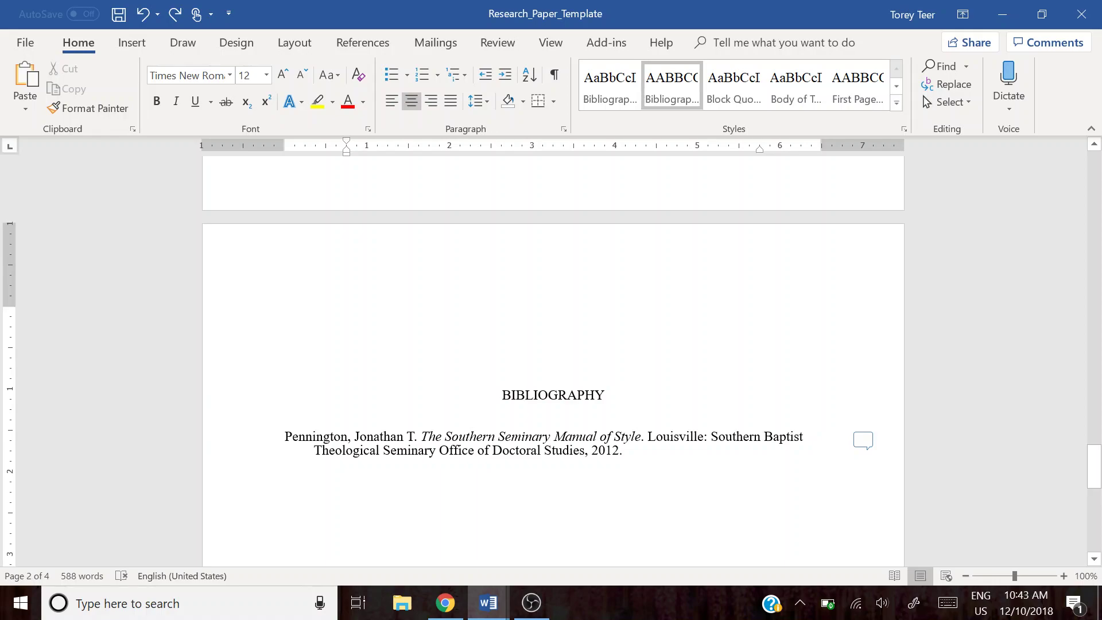
Add a second bibliography entry with the author's name, surname first, followed by the italic title "Historical Theology"
{"action": "scroll", "coordinate": [644, 450], "scroll_direction": "down", "scroll_amount": 2}
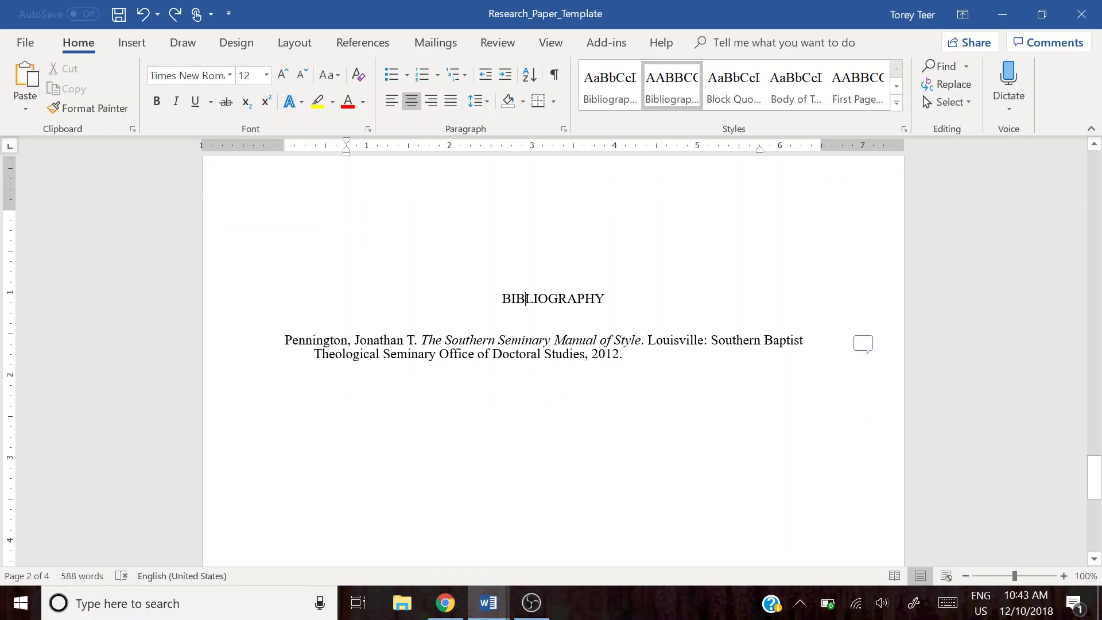
{"action": "key", "text": "ctrl+End"}
{"action": "key", "text": "Return"}
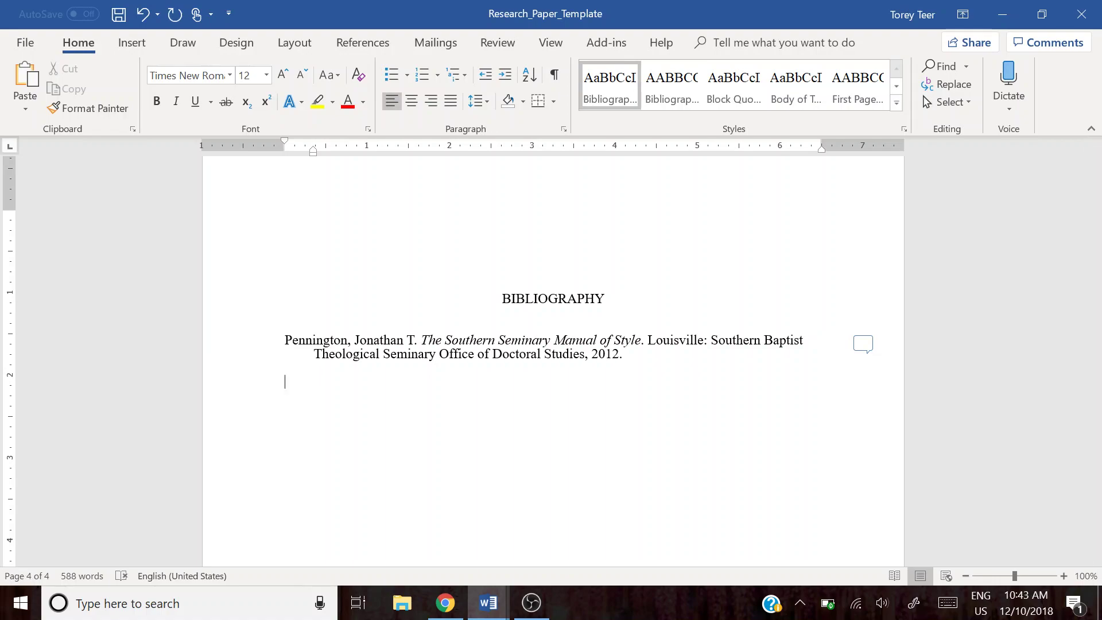
{"action": "type", "text": "Gr"}
{"action": "key", "text": "BackSpace"}
{"action": "key", "text": "BackSpace"}
{"action": "type", "text": "Allison, Gregg R."}
{"action": "key", "text": "ctrl+i"}
{"action": "type", "text": "Historical Theologi"}
{"action": "key", "text": "BackSpace"}
{"action": "key", "text": "BackSpace"}
{"action": "key", "text": "BackSpace"}
{"action": "key", "text": "BackSpace"}
{"action": "key", "text": "BackSpace"}
{"action": "key", "text": "BackSpace"}
{"action": "type", "text": "eology"}
{"action": "key", "text": "ctrl+i"}
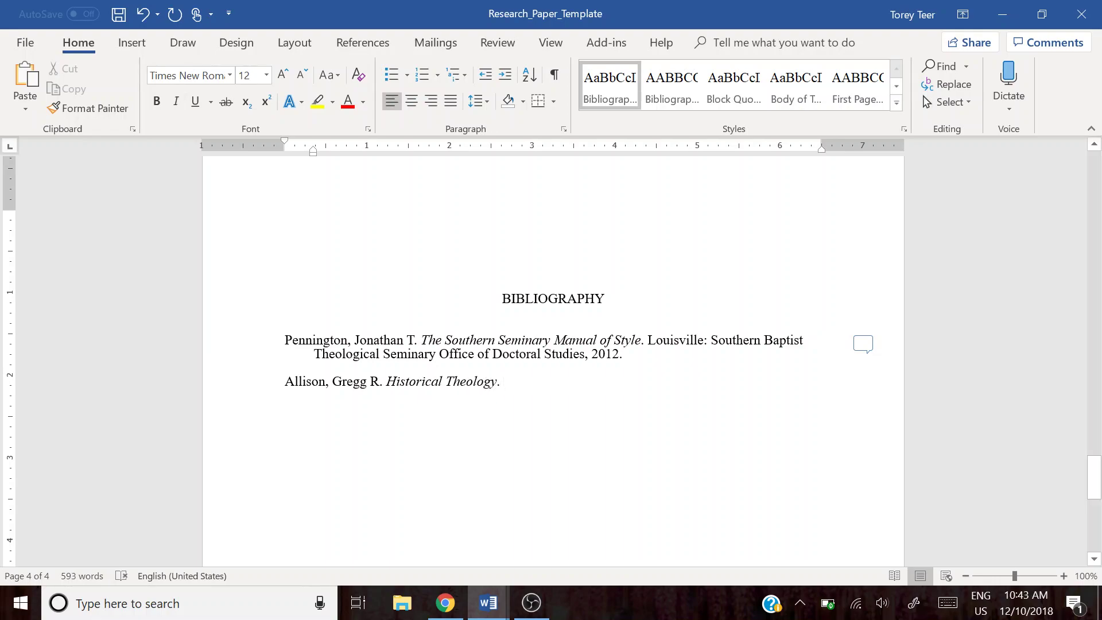
Try filler text after "Historical Theology" until the entry wraps onto a second line, and delete it again
{"action": "type", "text": ". Fsdf asdf asdfsadfsdf sd"}
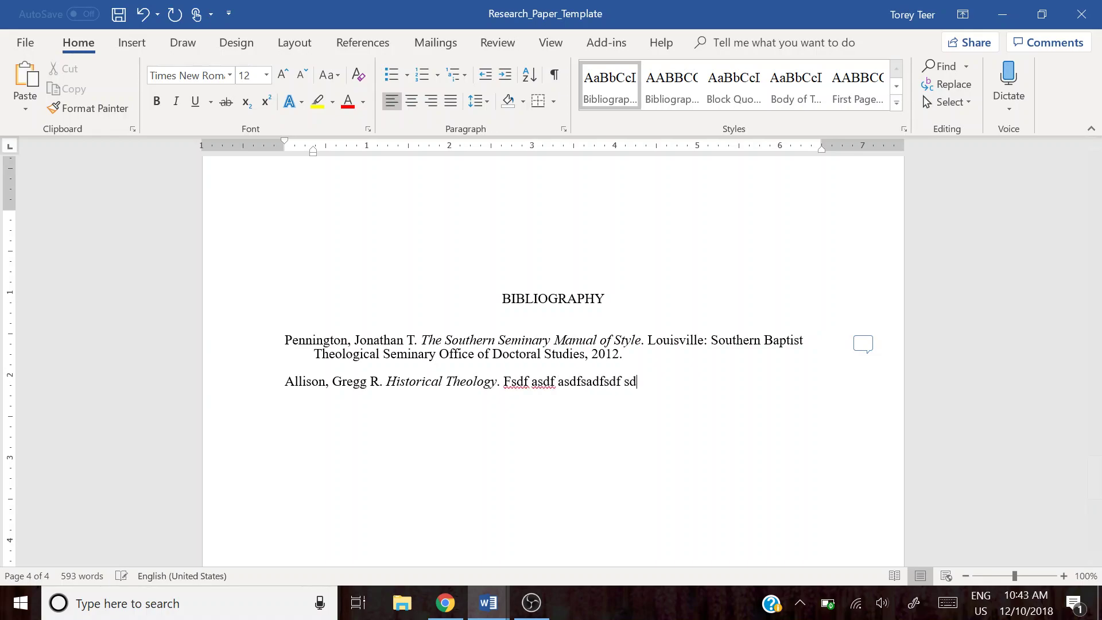
{"action": "type", "text": "af sdf sdf sdf sadf sdf sdf sdf sdf sdf sdf"}
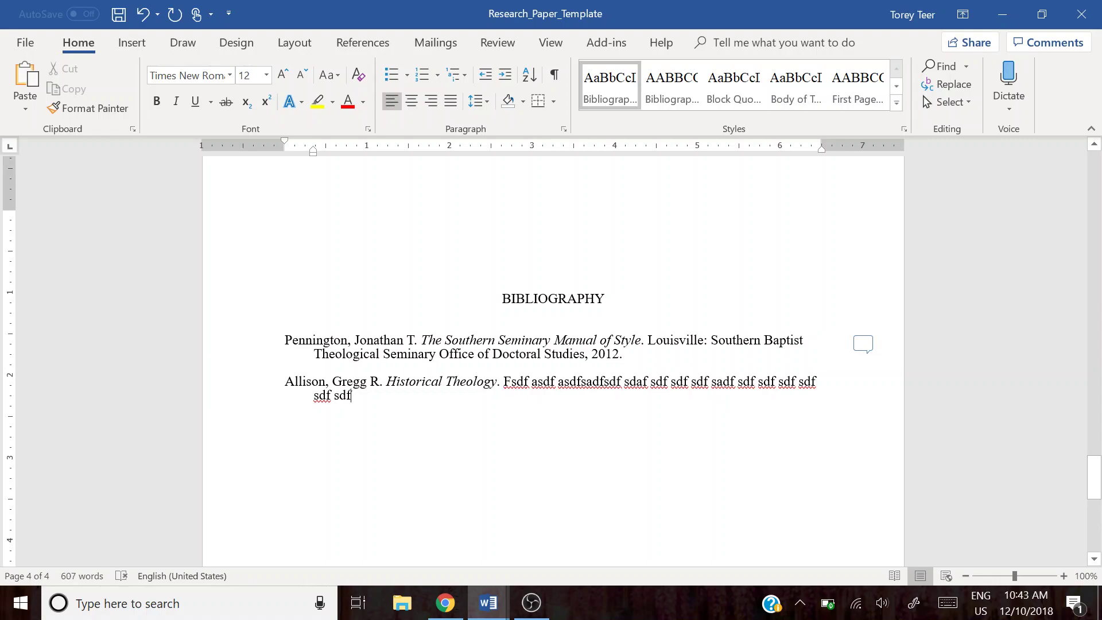
{"action": "key", "text": "ctrl+BackSpace"}
{"action": "key", "text": "ctrl+BackSpace"}
{"action": "key", "text": "ctrl+BackSpace"}
{"action": "key", "text": "ctrl+BackSpace"}
{"action": "key", "text": "ctrl+BackSpace"}
{"action": "key", "text": "ctrl+BackSpace"}
{"action": "key", "text": "ctrl+BackSpace"}
{"action": "key", "text": "ctrl+BackSpace"}
{"action": "key", "text": "ctrl+BackSpace"}
{"action": "key", "text": "ctrl+BackSpace"}
{"action": "key", "text": "ctrl+BackSpace"}
{"action": "key", "text": "ctrl+BackSpace"}
{"action": "key", "text": "ctrl+BackSpace"}
{"action": "key", "text": "ctrl+BackSpace"}
{"action": "key", "text": "ctrl+BackSpace"}
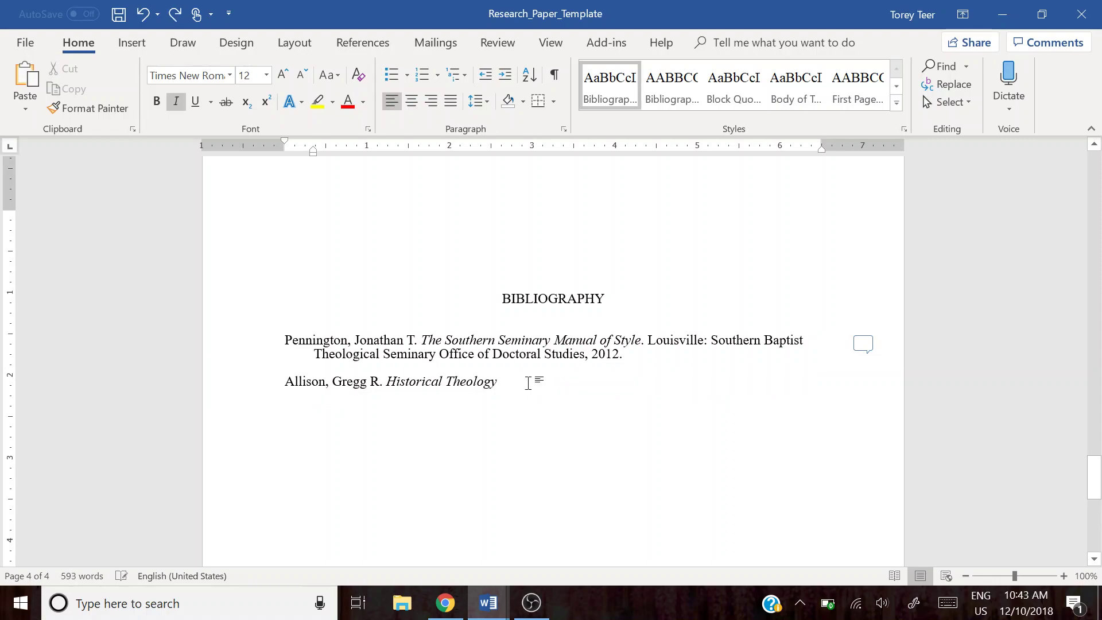
Review the indentation and spacing in the paragraph settings of the first bibliography entry, leaving them unchanged
{"action": "left_click_drag", "start_coordinate": [287, 339], "coordinate": [621, 360]}
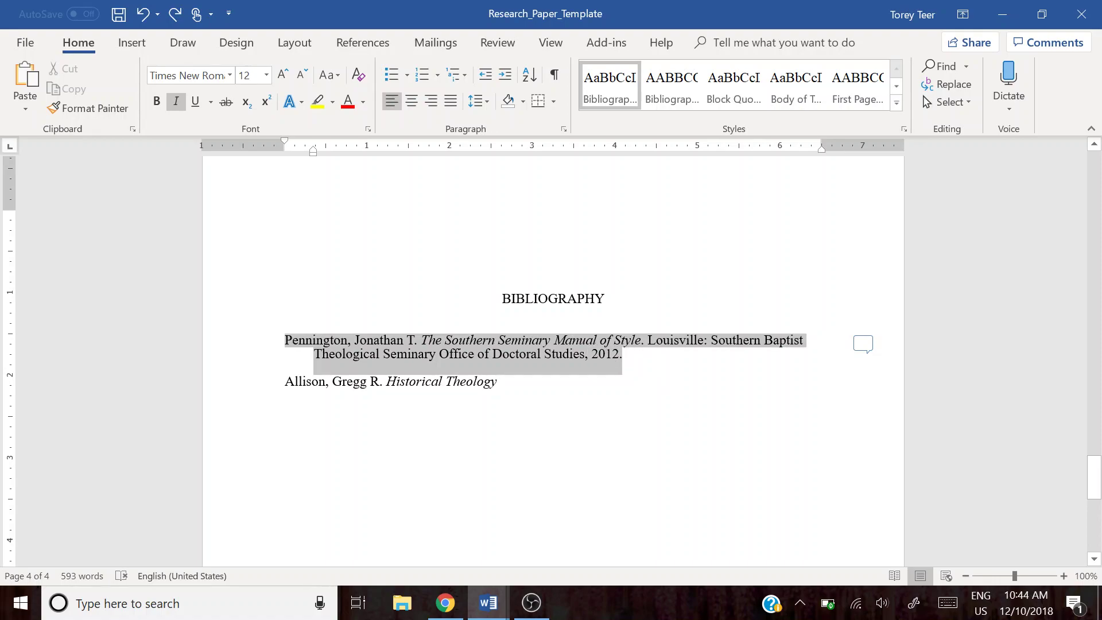
{"action": "left_click", "coordinate": [534, 387]}
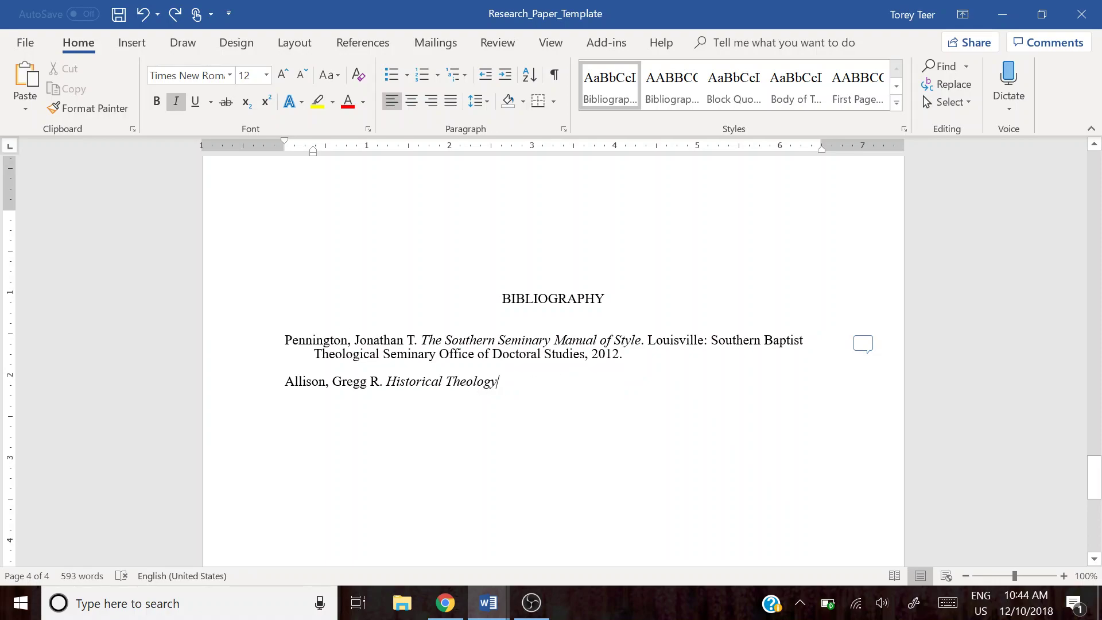
{"action": "right_click", "coordinate": [367, 342]}
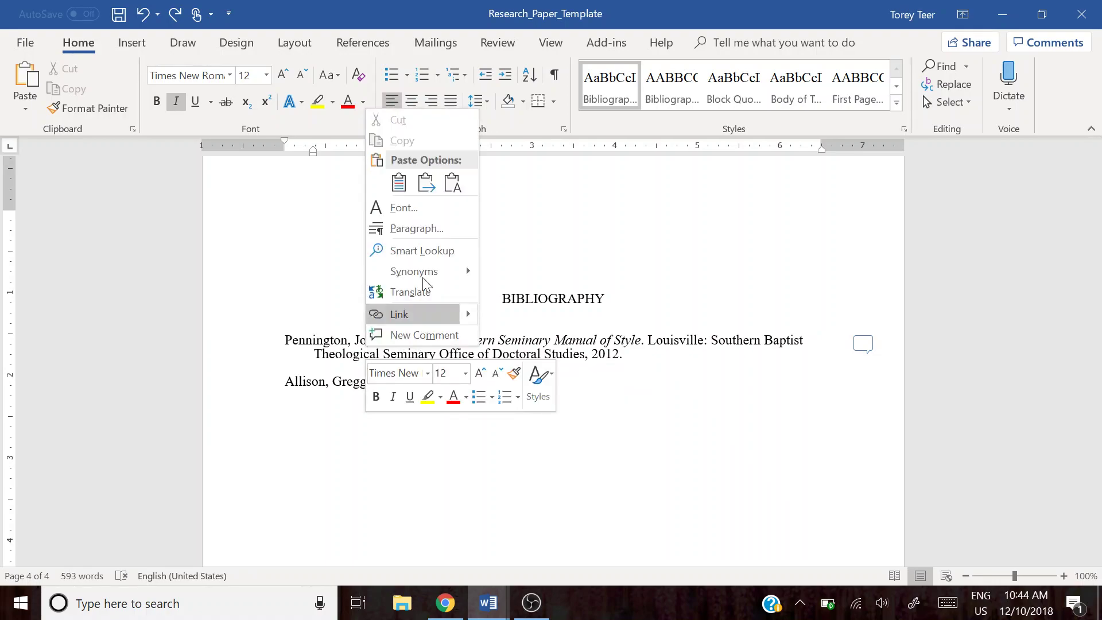
{"action": "left_click", "coordinate": [428, 232]}
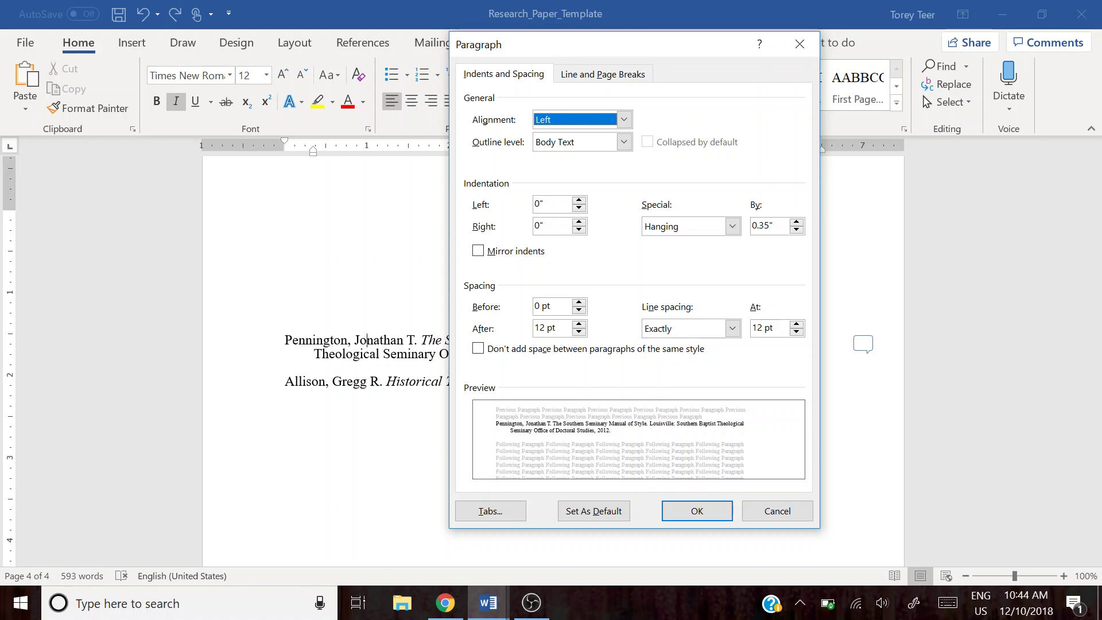
{"action": "left_click", "coordinate": [766, 516]}
{"action": "left_click", "coordinate": [335, 353]}
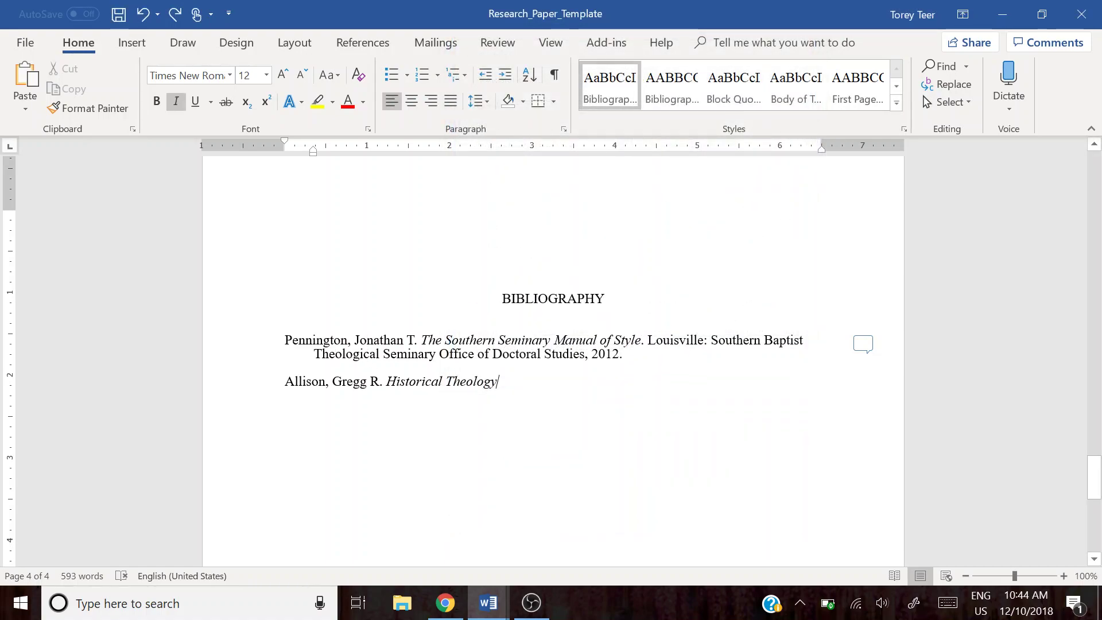
End the "Historical Theology" entry with a period and add a new bibliography entry reading "fdfdfdf"
{"action": "left_click", "coordinate": [567, 395]}
{"action": "type", "text": "."}
{"action": "key", "text": "Return"}
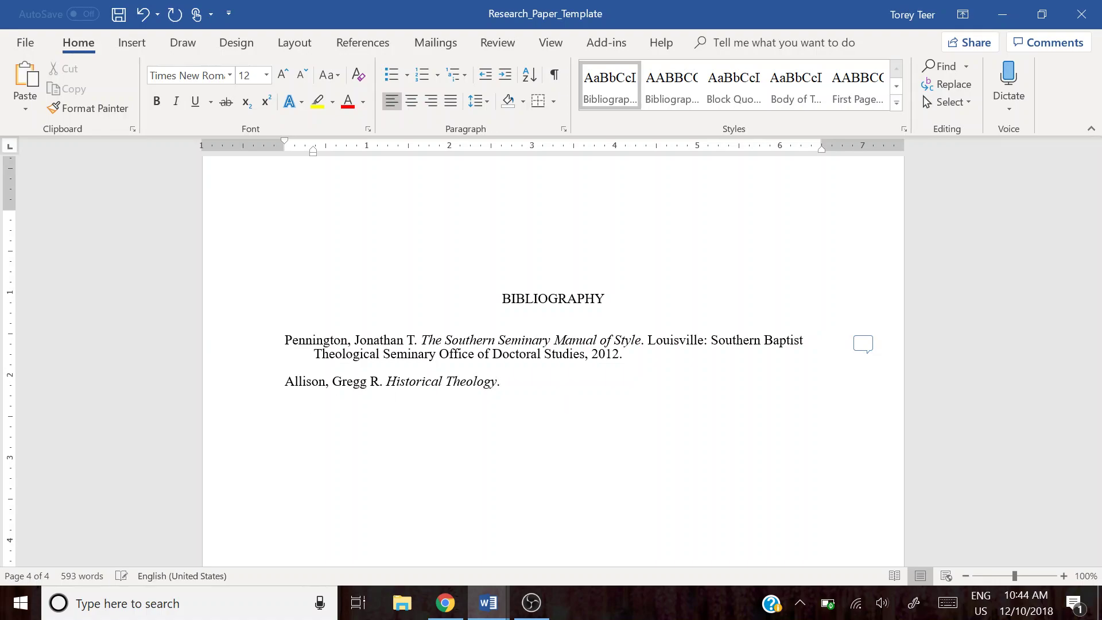
{"action": "type", "text": "fdfdfdf"}
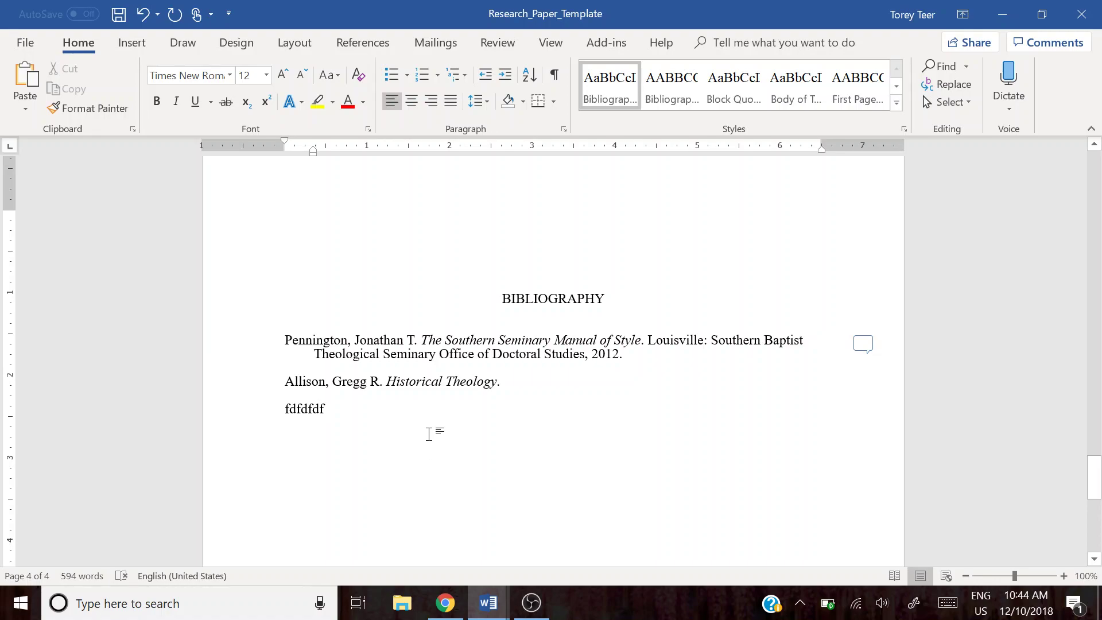
Return to the first body page of the template and switch to the Format_Example document
{"action": "scroll", "coordinate": [459, 439], "scroll_direction": "down", "scroll_amount": 3}
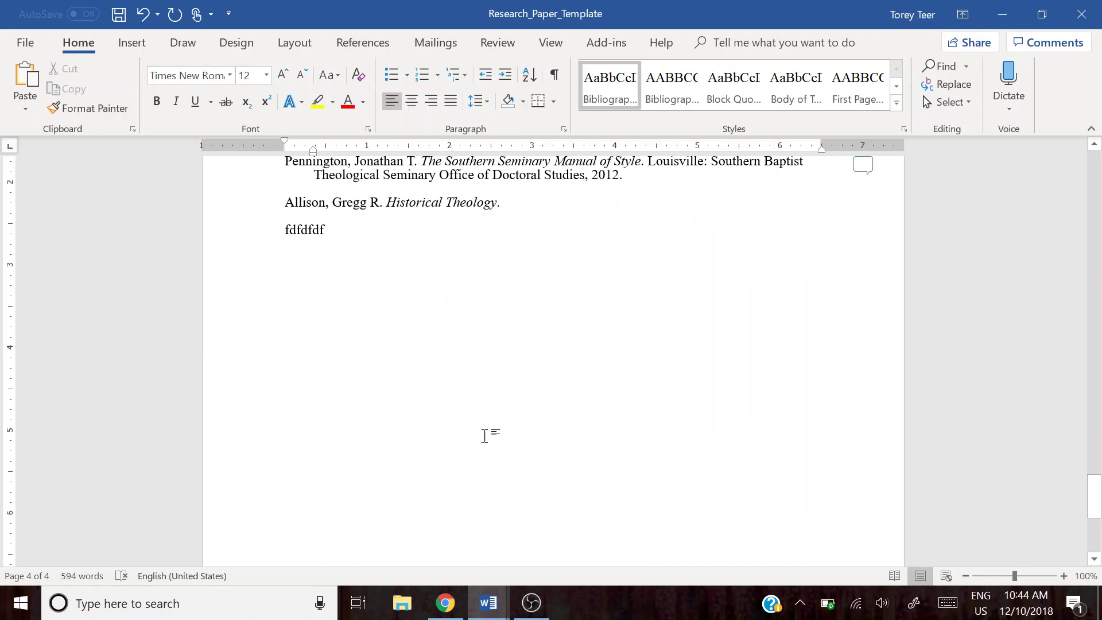
{"action": "scroll", "coordinate": [438, 335], "scroll_direction": "up", "scroll_amount": 10}
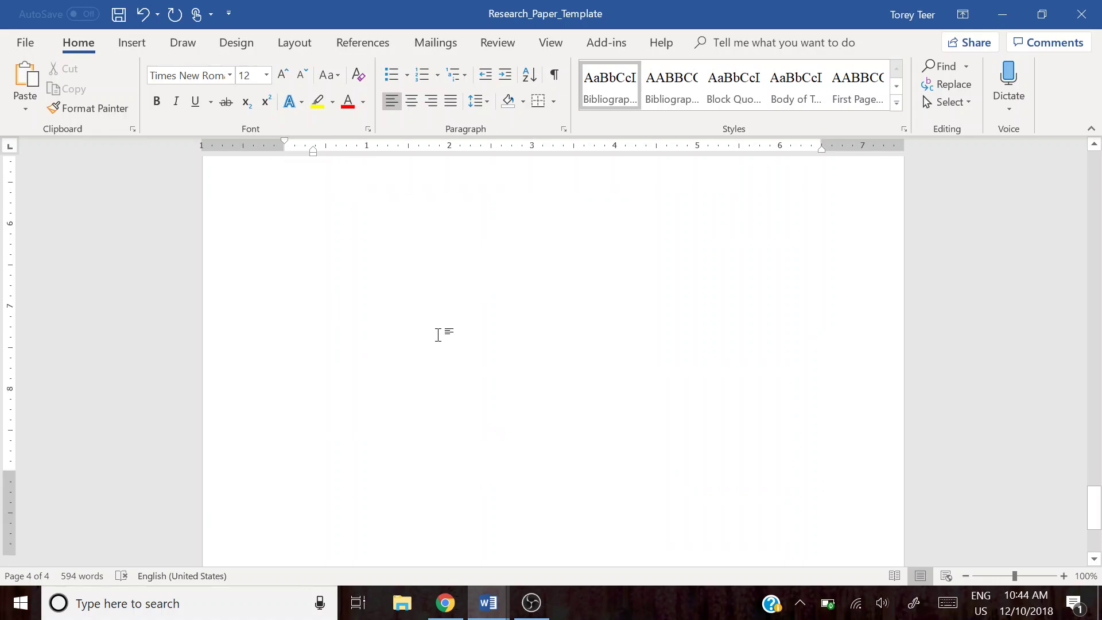
{"action": "scroll", "coordinate": [420, 335], "scroll_direction": "up", "scroll_amount": 20}
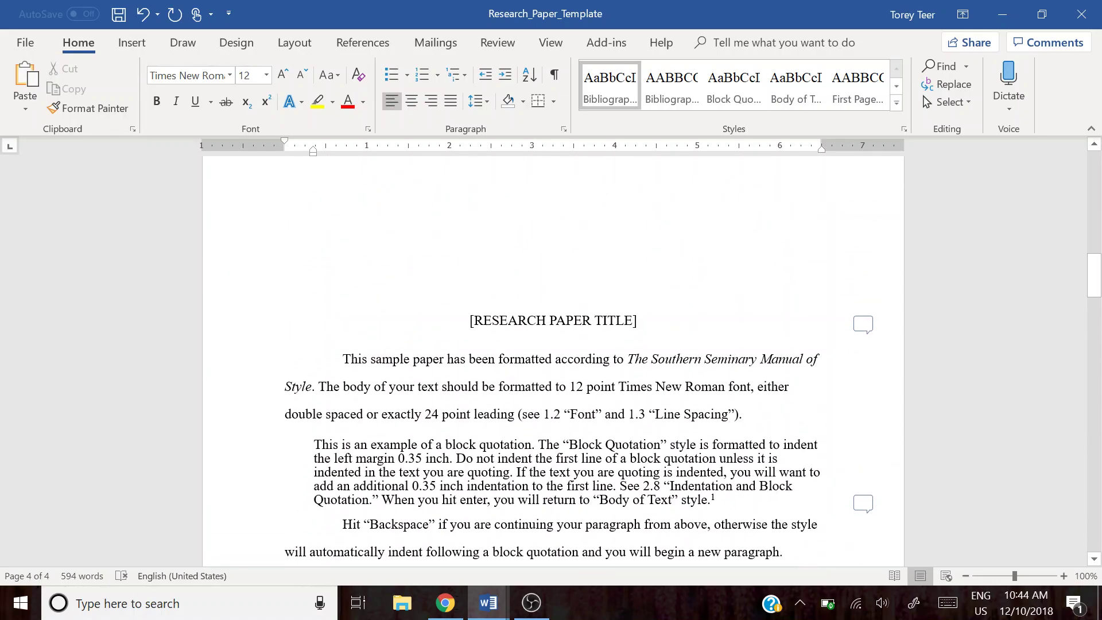
{"action": "scroll", "coordinate": [421, 335], "scroll_direction": "down", "scroll_amount": 6}
{"action": "scroll", "coordinate": [553, 360], "scroll_direction": "down", "scroll_amount": 6}
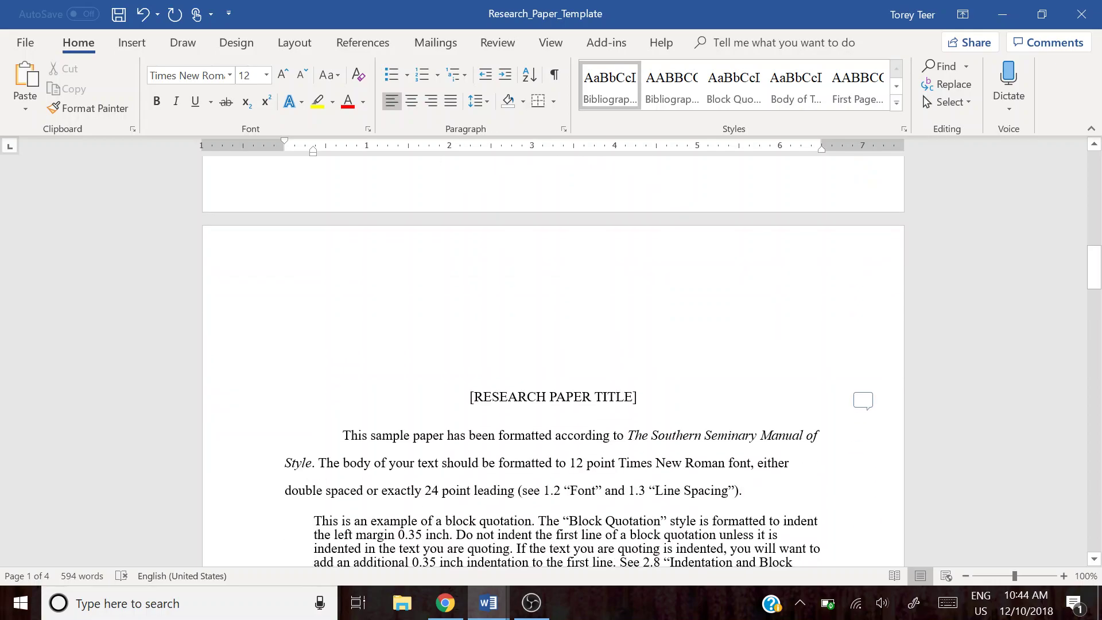
{"action": "key", "text": "alt+Tab"}
{"action": "key", "text": "alt+Tab"}
{"action": "key", "text": "alt+Tab"}
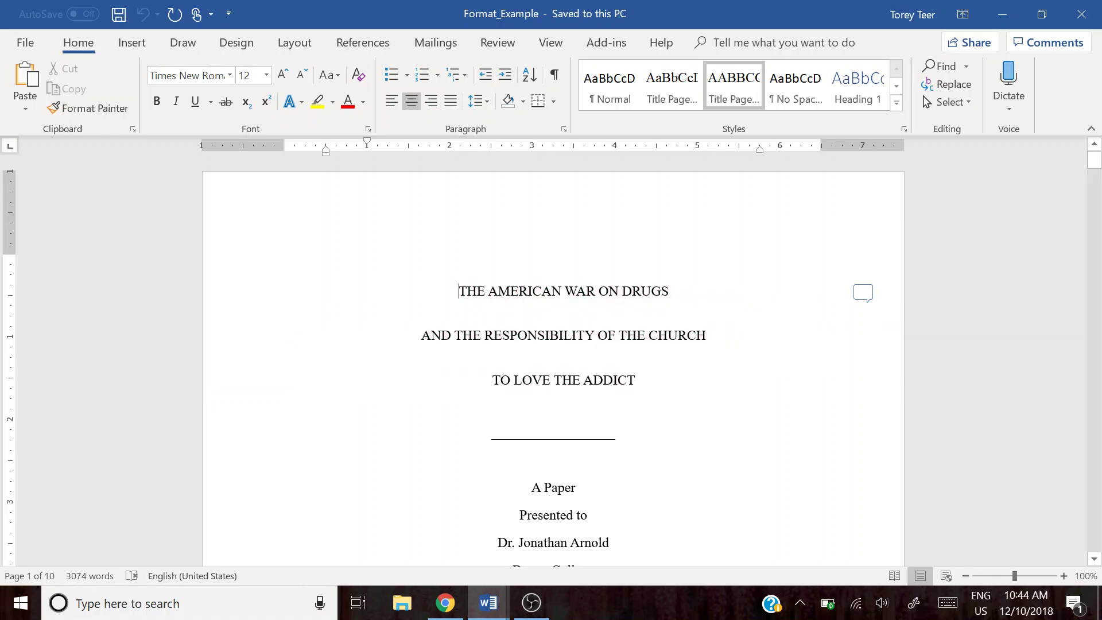
Examine the title page and the first page of body text in the Format_Example paper
{"action": "scroll", "coordinate": [553, 367], "scroll_direction": "down", "scroll_amount": 9}
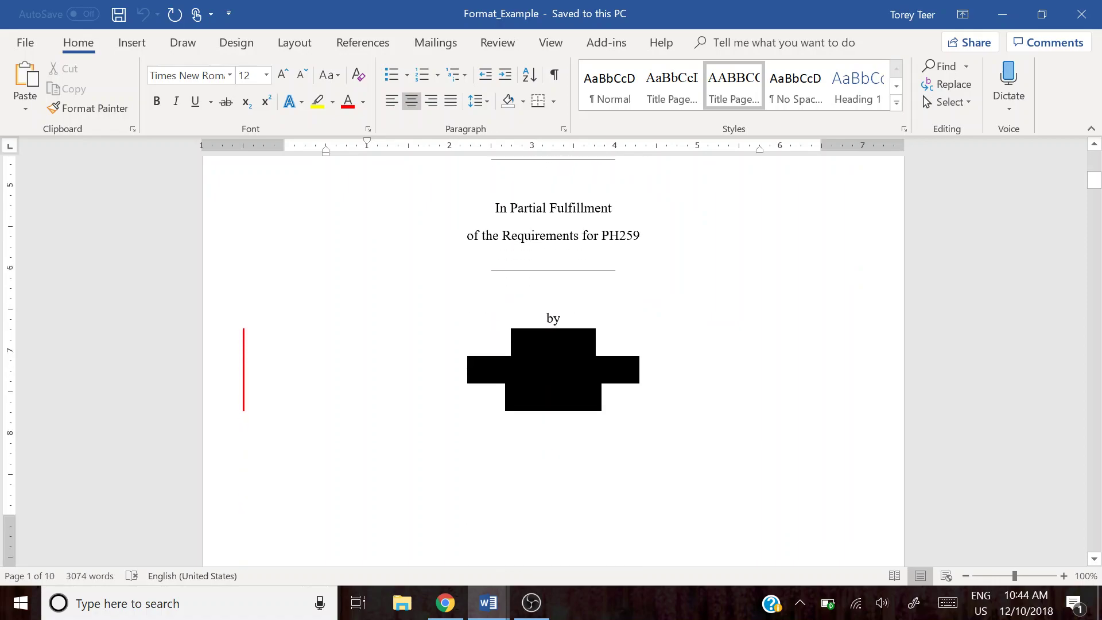
{"action": "scroll", "coordinate": [553, 367], "scroll_direction": "down", "scroll_amount": 1}
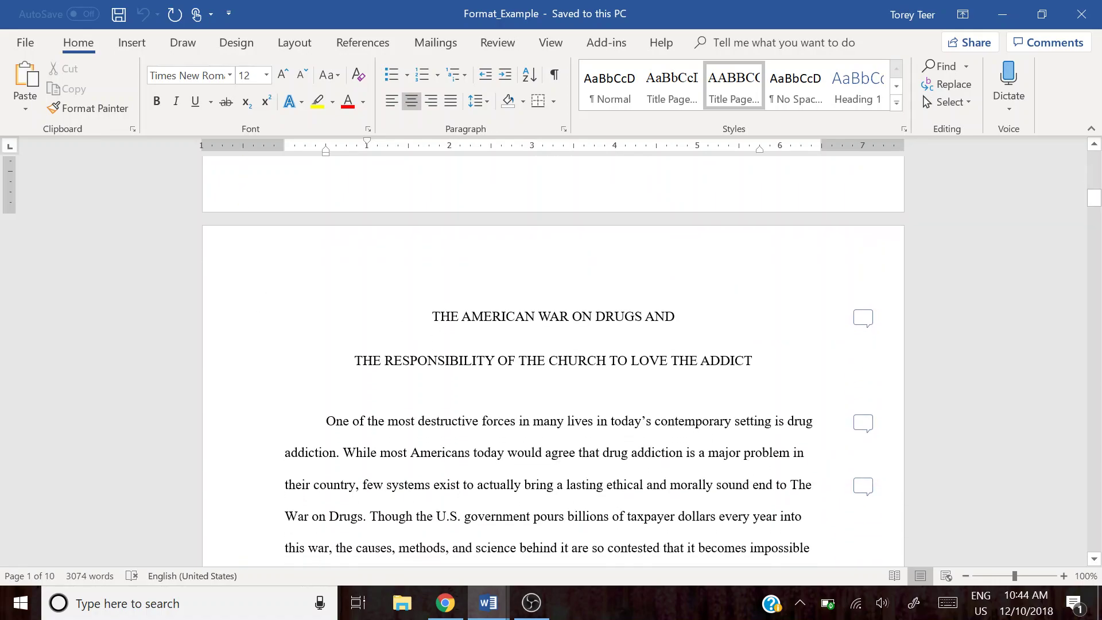
{"action": "scroll", "coordinate": [245, 430], "scroll_direction": "down", "scroll_amount": 3}
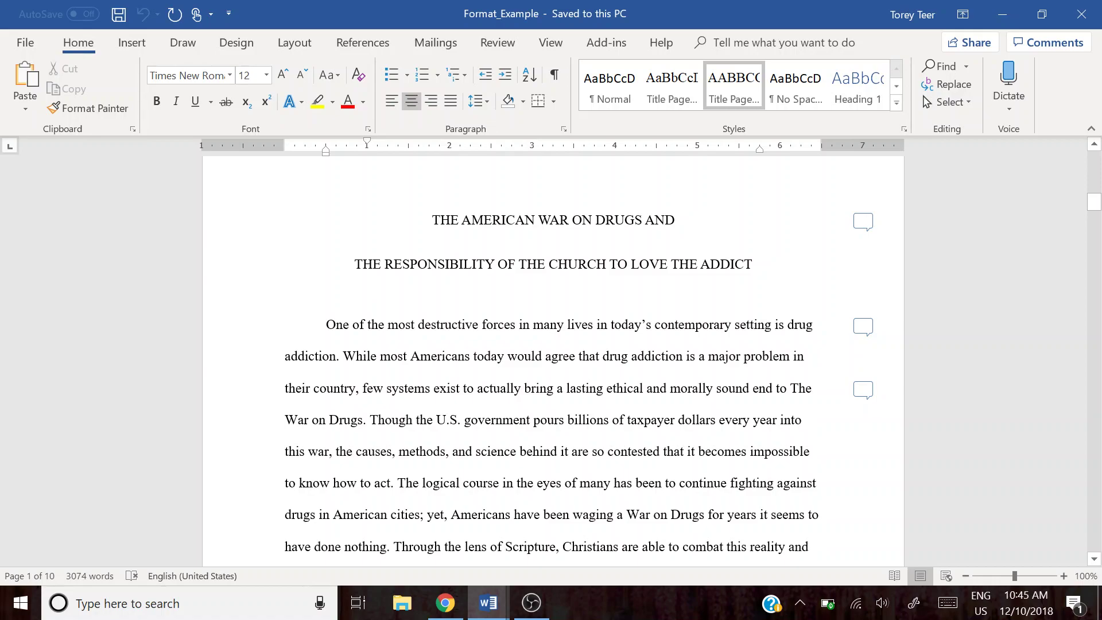
{"action": "left_click", "coordinate": [402, 356]}
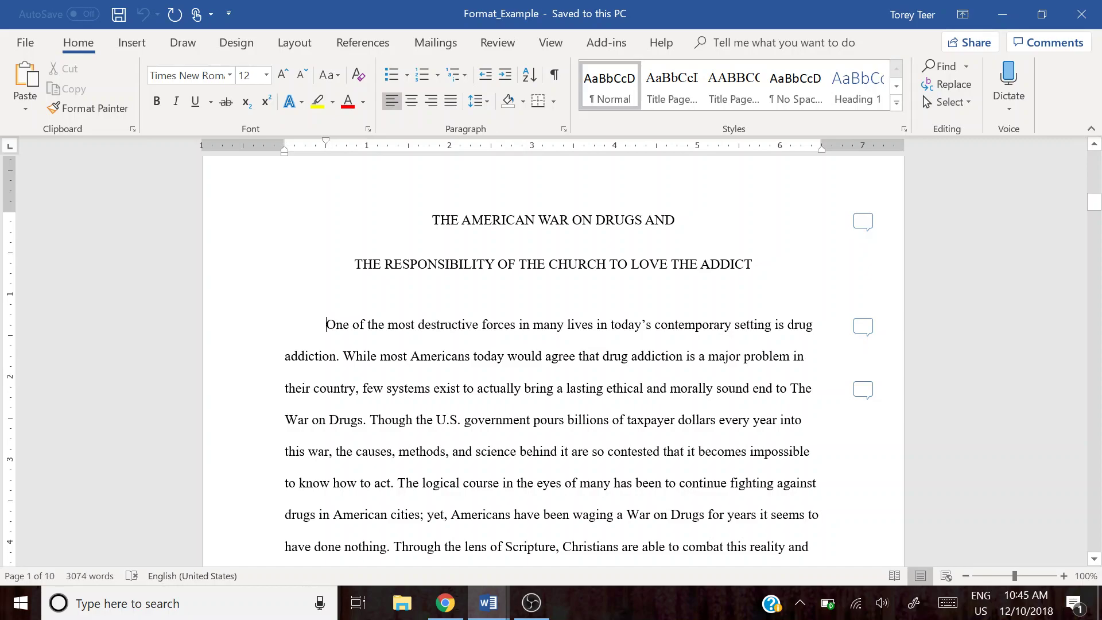
{"action": "scroll", "coordinate": [327, 161], "scroll_direction": "down", "scroll_amount": 3}
{"action": "scroll", "coordinate": [552, 356], "scroll_direction": "down", "scroll_amount": 6}
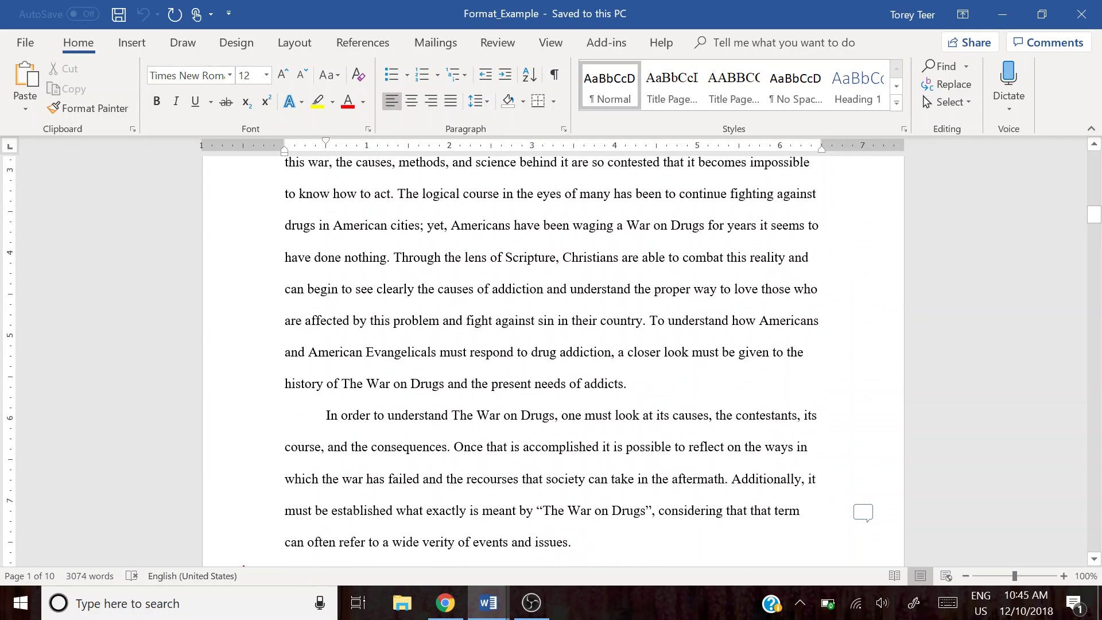
Examine the paragraph spacing, page numbers and page breaks across the body pages of the example paper
{"action": "scroll", "coordinate": [553, 355], "scroll_direction": "down", "scroll_amount": 20}
{"action": "scroll", "coordinate": [553, 356], "scroll_direction": "down", "scroll_amount": 7}
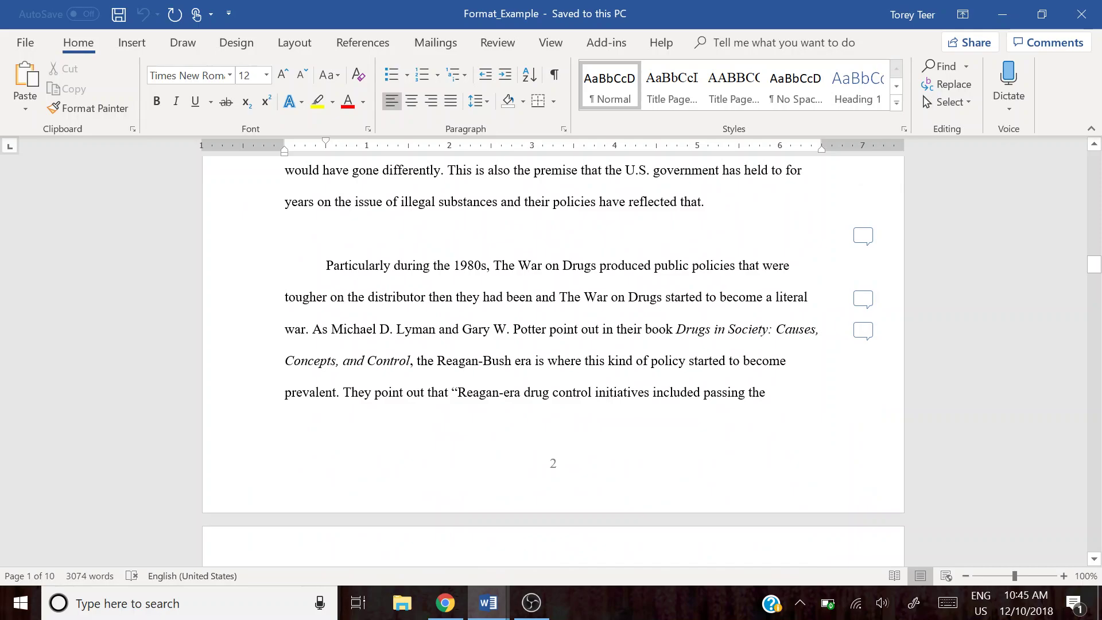
{"action": "scroll", "coordinate": [552, 356], "scroll_direction": "down", "scroll_amount": 12}
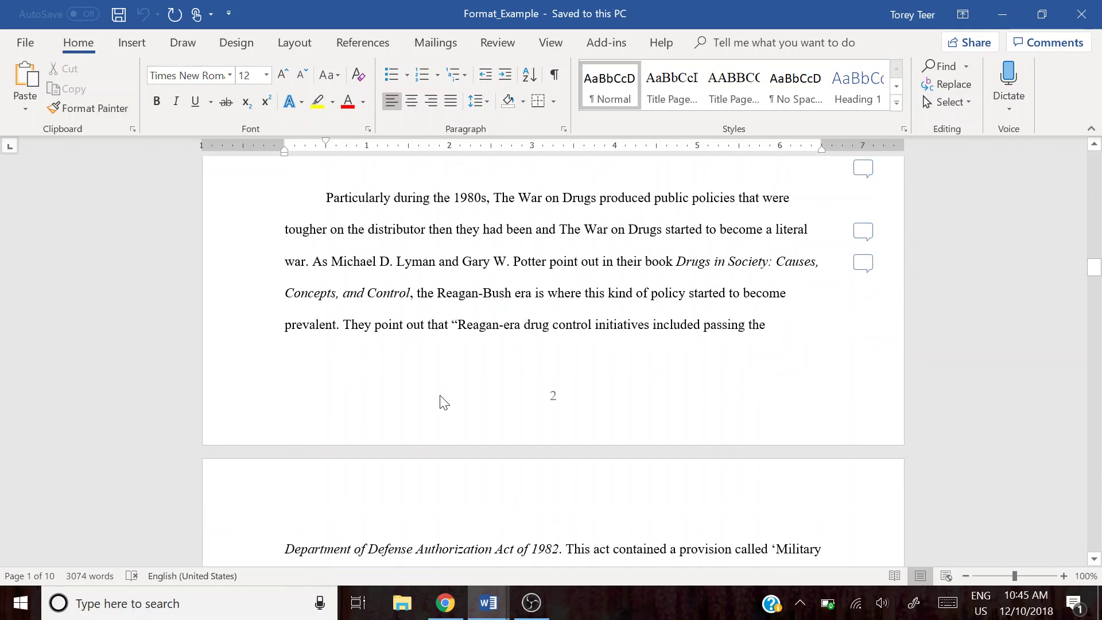
{"action": "scroll", "coordinate": [553, 355], "scroll_direction": "up", "scroll_amount": 12}
{"action": "scroll", "coordinate": [479, 423], "scroll_direction": "down", "scroll_amount": 15}
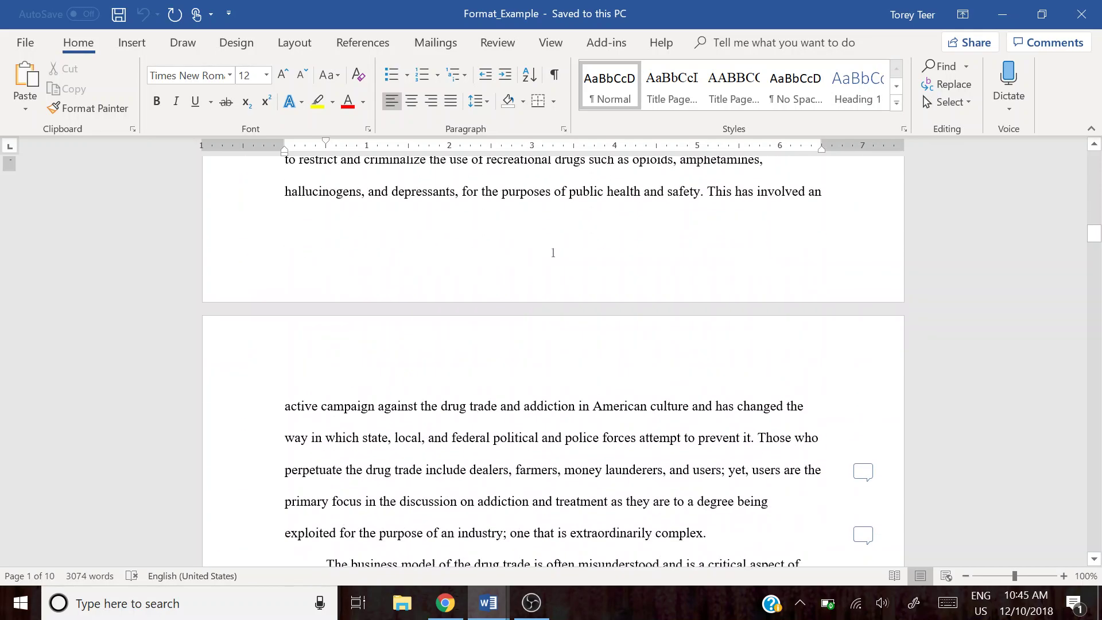
{"action": "scroll", "coordinate": [478, 423], "scroll_direction": "down", "scroll_amount": 3}
{"action": "scroll", "coordinate": [479, 423], "scroll_direction": "up", "scroll_amount": 4}
{"action": "scroll", "coordinate": [479, 423], "scroll_direction": "down", "scroll_amount": 3}
Check the indentation of the block quotation and of the first footnote on page 3 of the example paper
{"action": "left_click", "coordinate": [364, 208]}
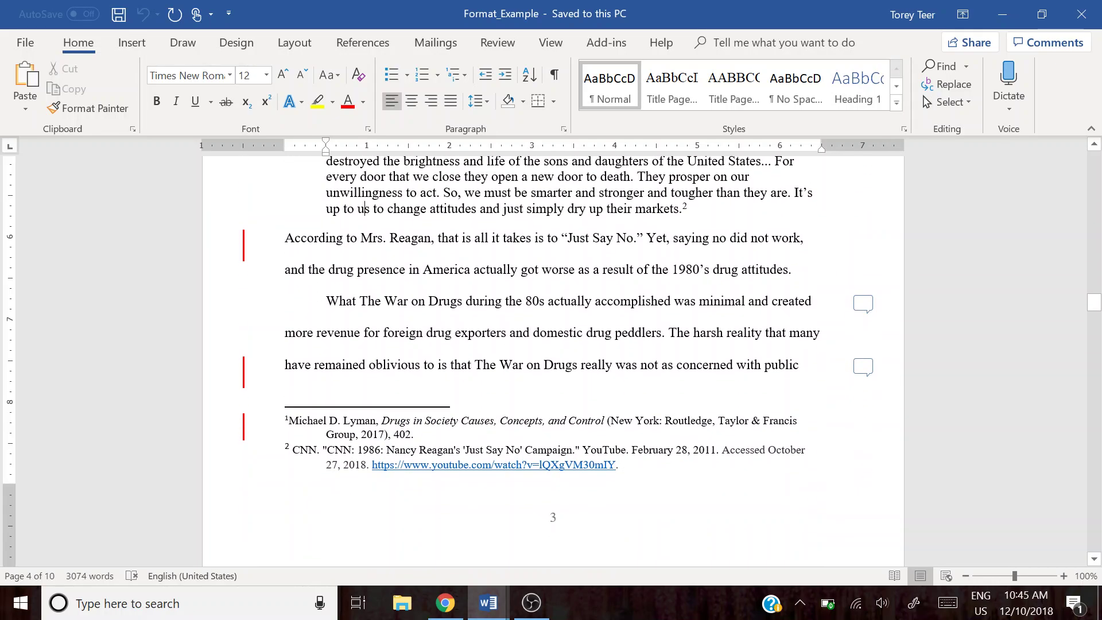
{"action": "scroll", "coordinate": [345, 275], "scroll_direction": "up", "scroll_amount": 5}
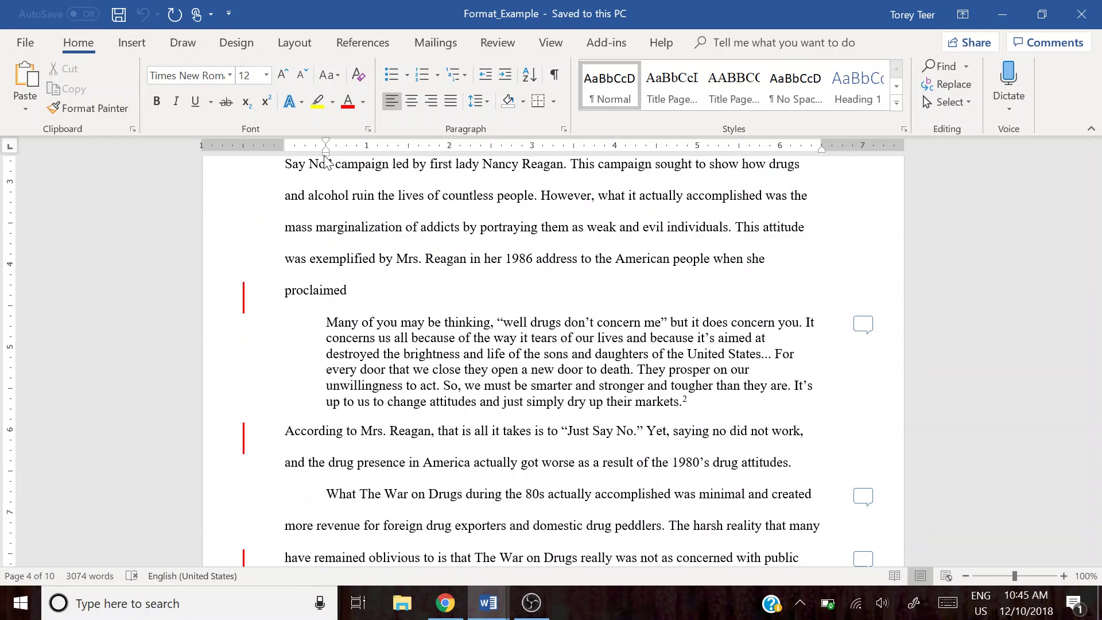
{"action": "scroll", "coordinate": [552, 362], "scroll_direction": "down", "scroll_amount": 10}
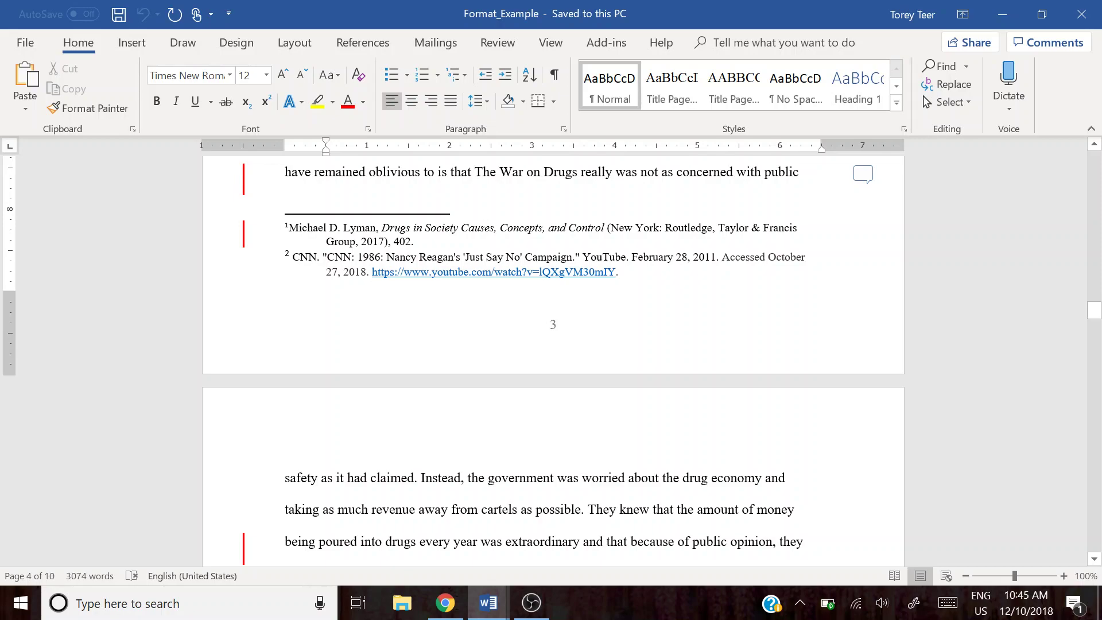
{"action": "left_click", "coordinate": [285, 228]}
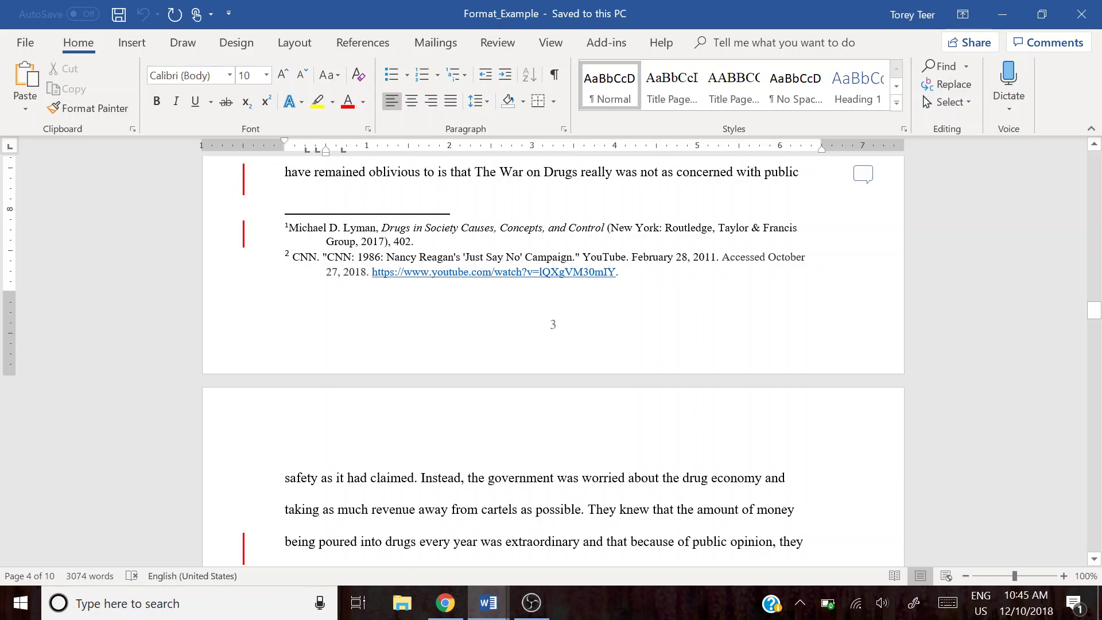
Return to the title page of Format_Example and review its margin comment markers through the first body page
{"action": "scroll", "coordinate": [554, 361], "scroll_direction": "down", "scroll_amount": 14}
{"action": "scroll", "coordinate": [554, 360], "scroll_direction": "up", "scroll_amount": 20}
{"action": "scroll", "coordinate": [553, 361], "scroll_direction": "up", "scroll_amount": 20}
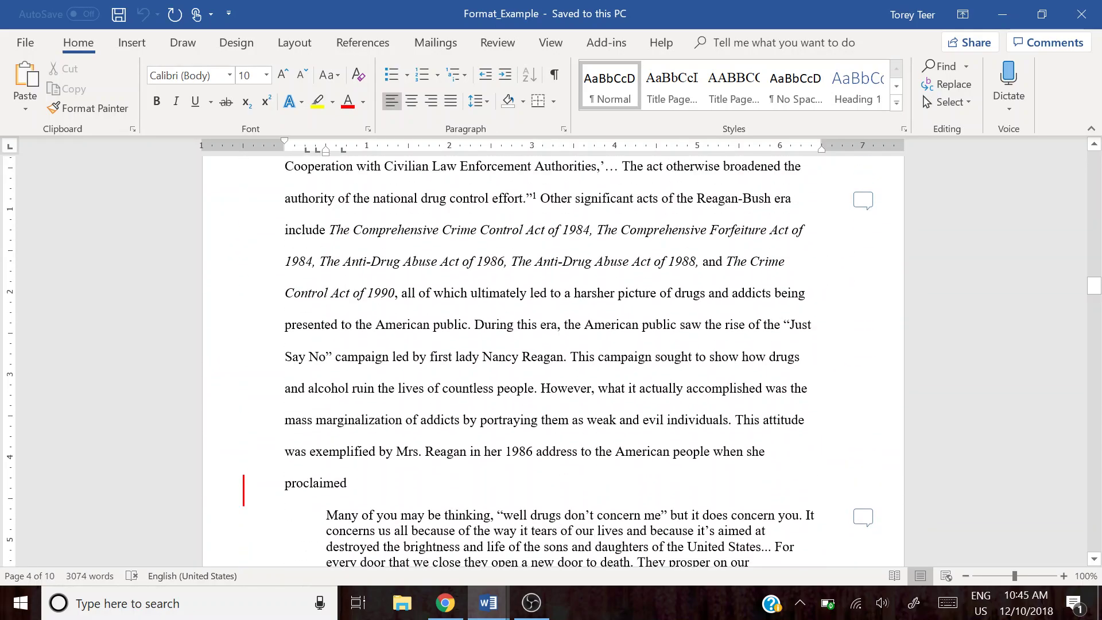
{"action": "scroll", "coordinate": [553, 360], "scroll_direction": "up", "scroll_amount": 20}
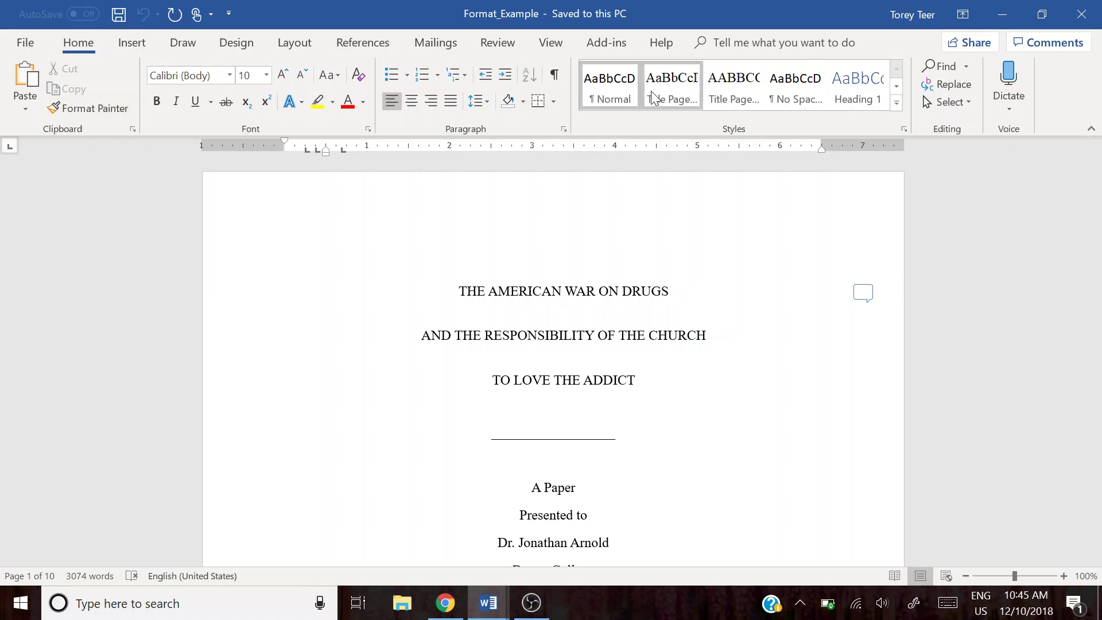
{"action": "mouse_move", "coordinate": [862, 293]}
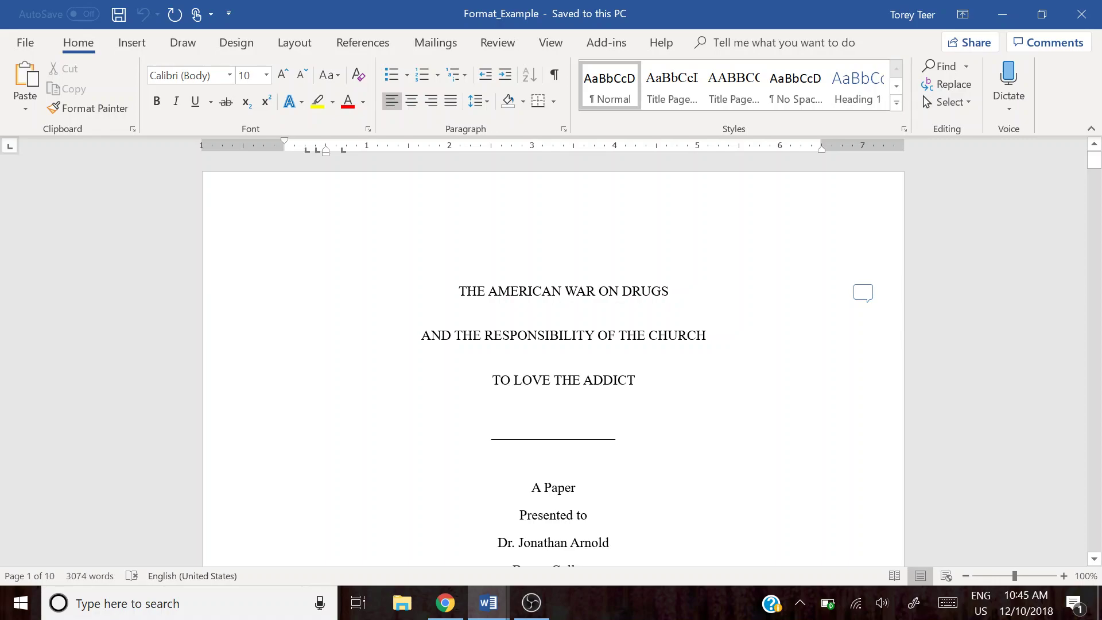
{"action": "scroll", "coordinate": [552, 367], "scroll_direction": "down", "scroll_amount": 13}
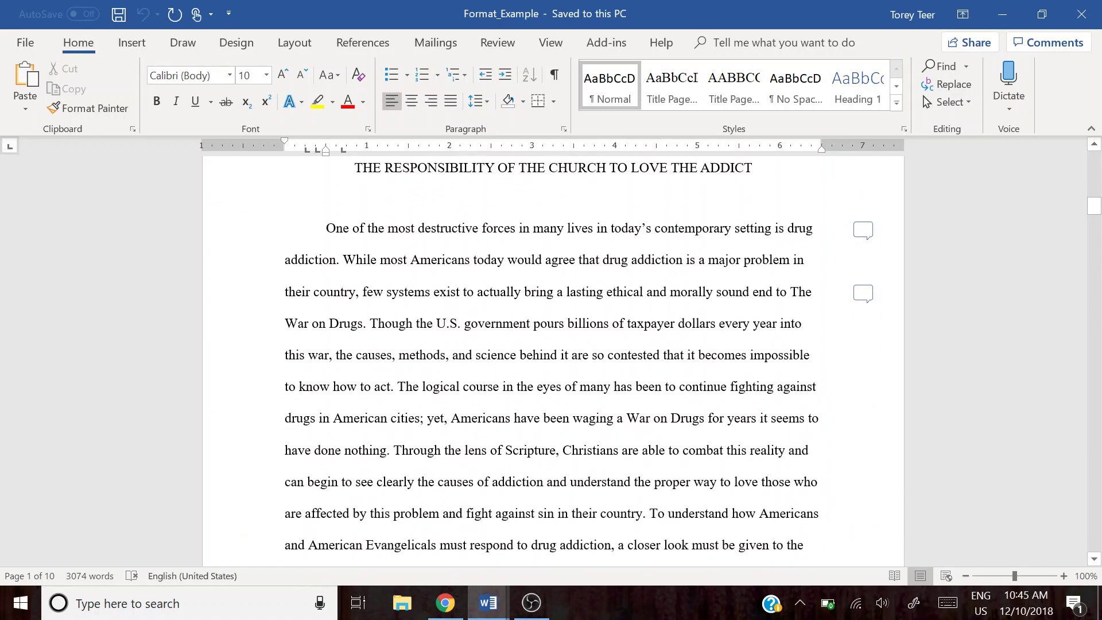
View the comment on the research paper title in Research_Paper_Template, and switch to the Research_Paper_Example_WC document
{"action": "key", "text": "alt+Tab"}
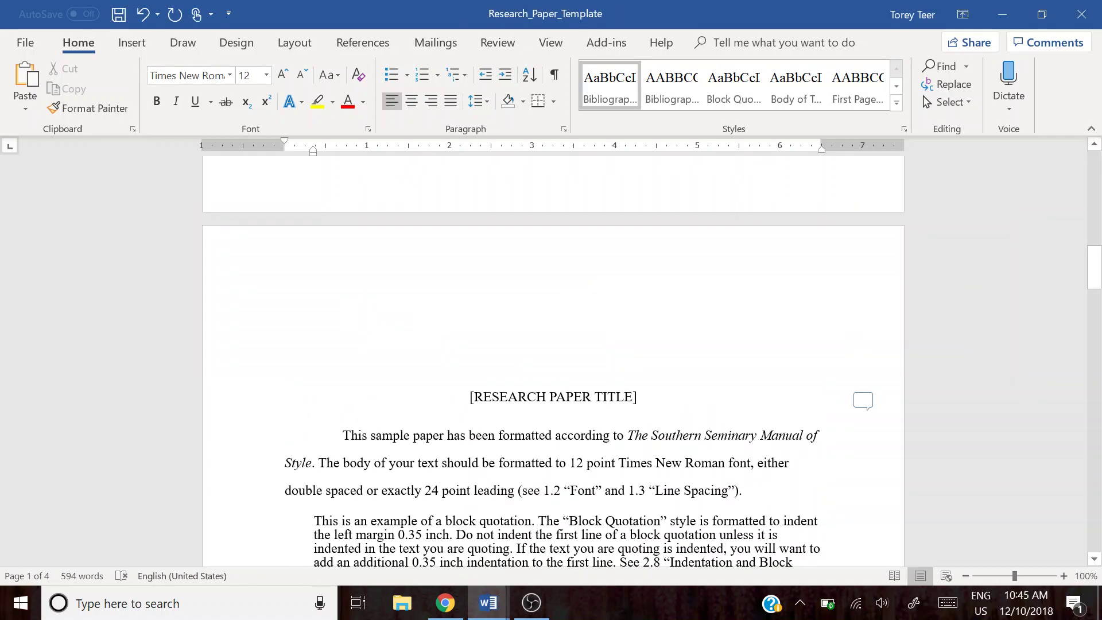
{"action": "mouse_move", "coordinate": [470, 247]}
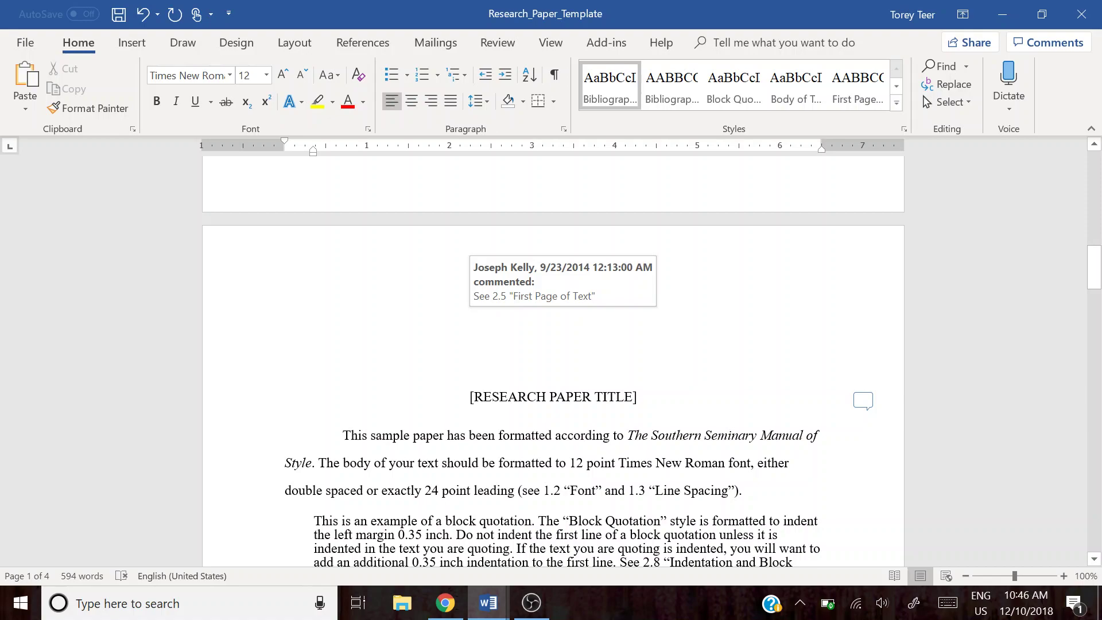
{"action": "key", "text": "alt+Tab"}
{"action": "key", "text": "alt+Tab"}
{"action": "key", "text": "alt+Tab"}
{"action": "key", "text": "alt+Tab"}
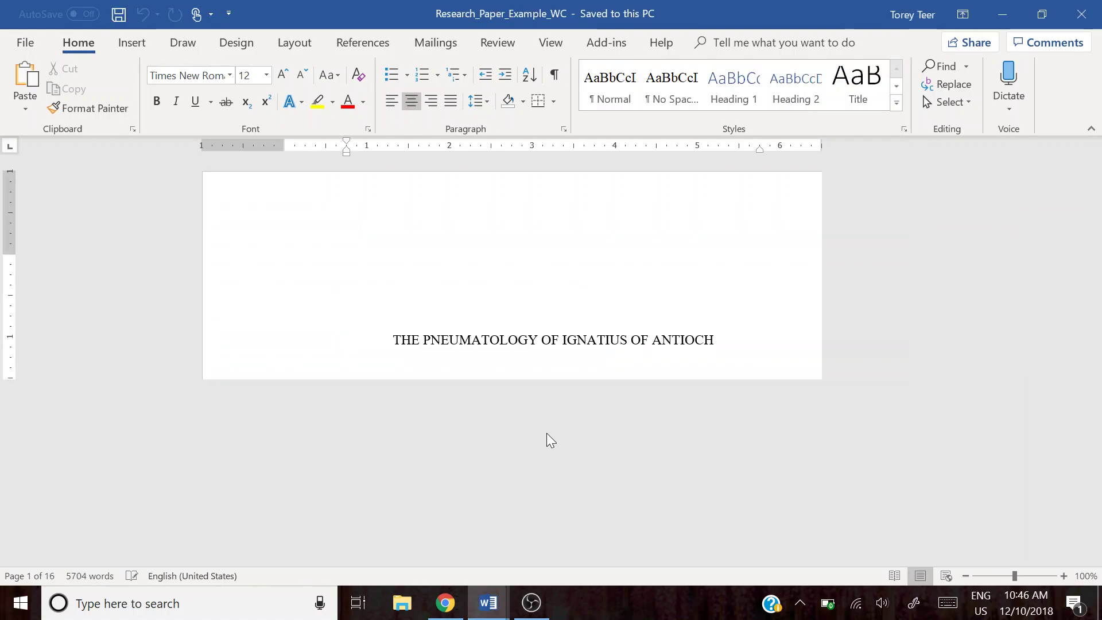
Review the title page, body text, headings and footnotes of Research_Paper_Example_WC, and return to its beginning
{"action": "scroll", "coordinate": [553, 361], "scroll_direction": "down", "scroll_amount": 2}
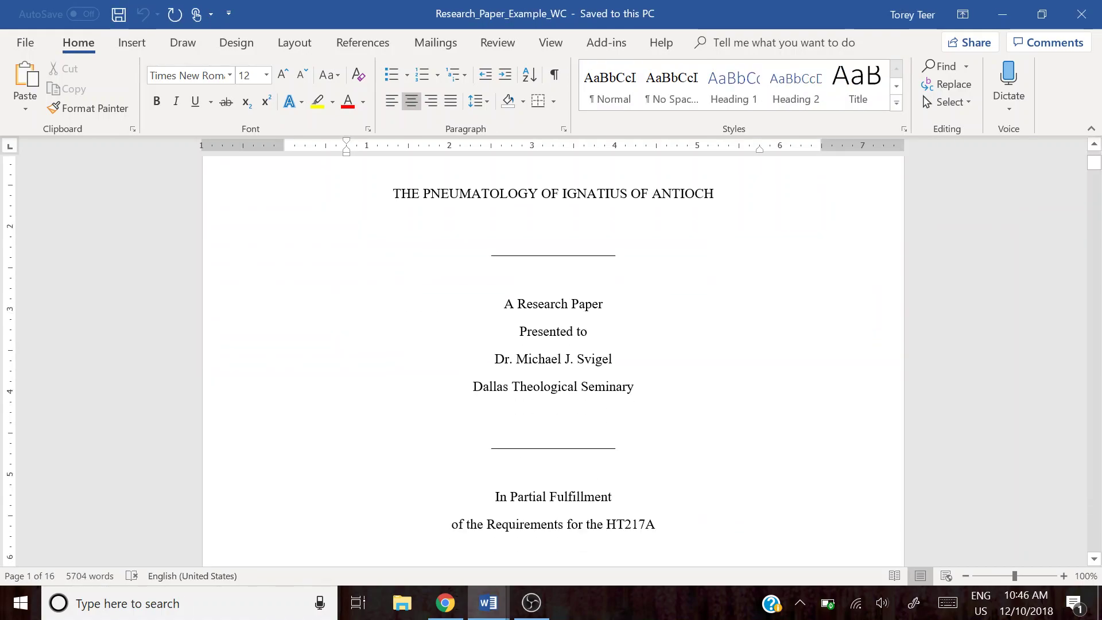
{"action": "scroll", "coordinate": [485, 406], "scroll_direction": "down", "scroll_amount": 12}
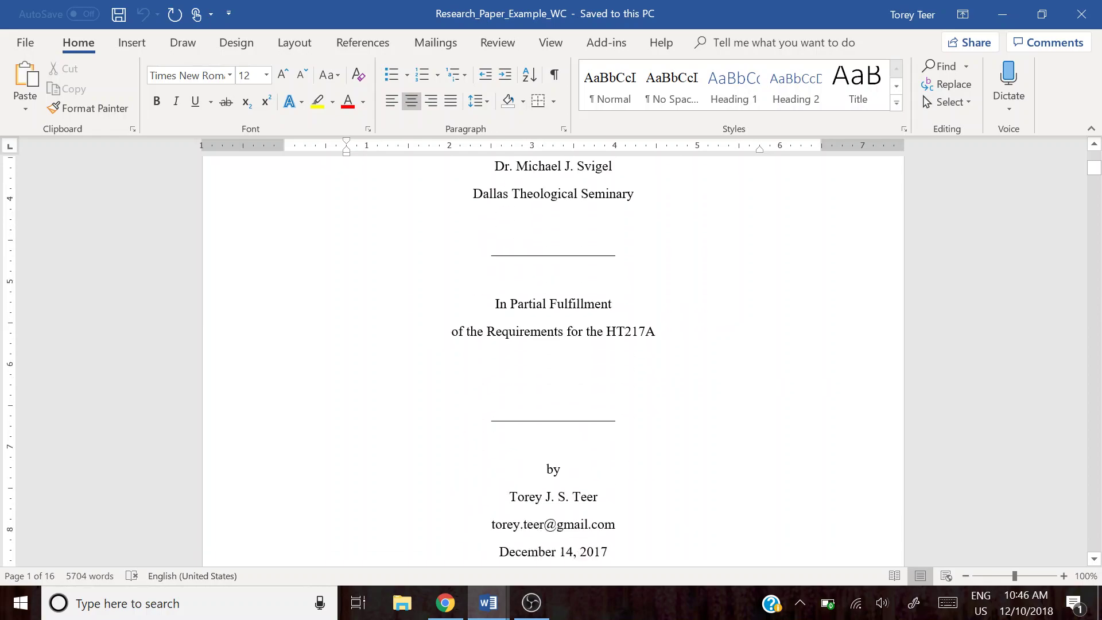
{"action": "scroll", "coordinate": [553, 357], "scroll_direction": "down", "scroll_amount": 3}
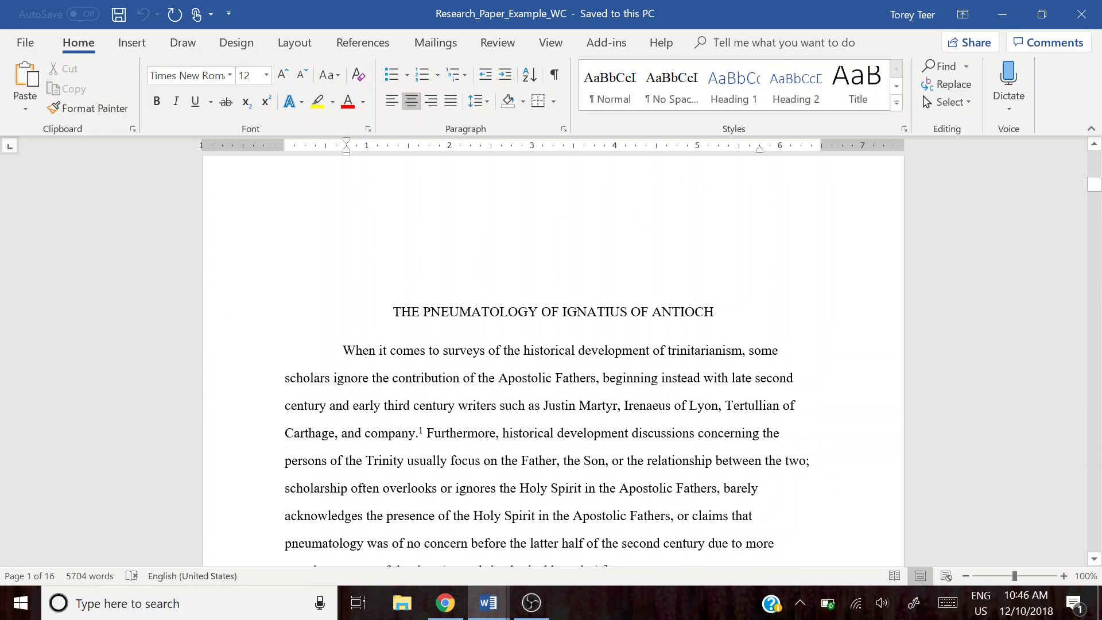
{"action": "scroll", "coordinate": [553, 362], "scroll_direction": "down", "scroll_amount": 6}
{"action": "scroll", "coordinate": [553, 361], "scroll_direction": "down", "scroll_amount": 10}
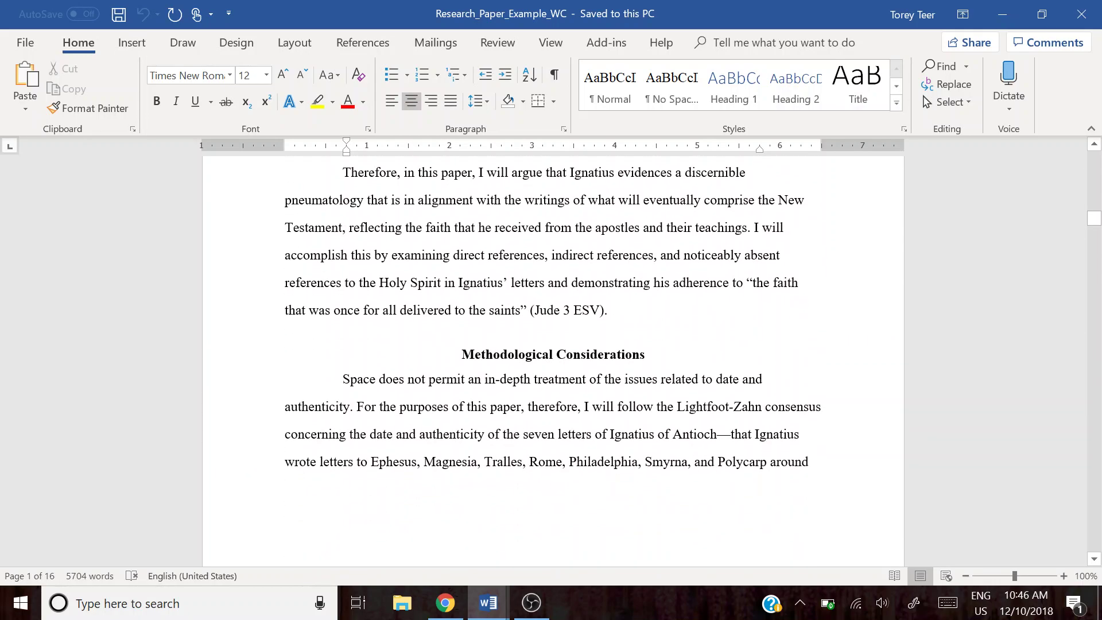
{"action": "scroll", "coordinate": [560, 356], "scroll_direction": "down", "scroll_amount": 9}
{"action": "scroll", "coordinate": [561, 356], "scroll_direction": "up", "scroll_amount": 4}
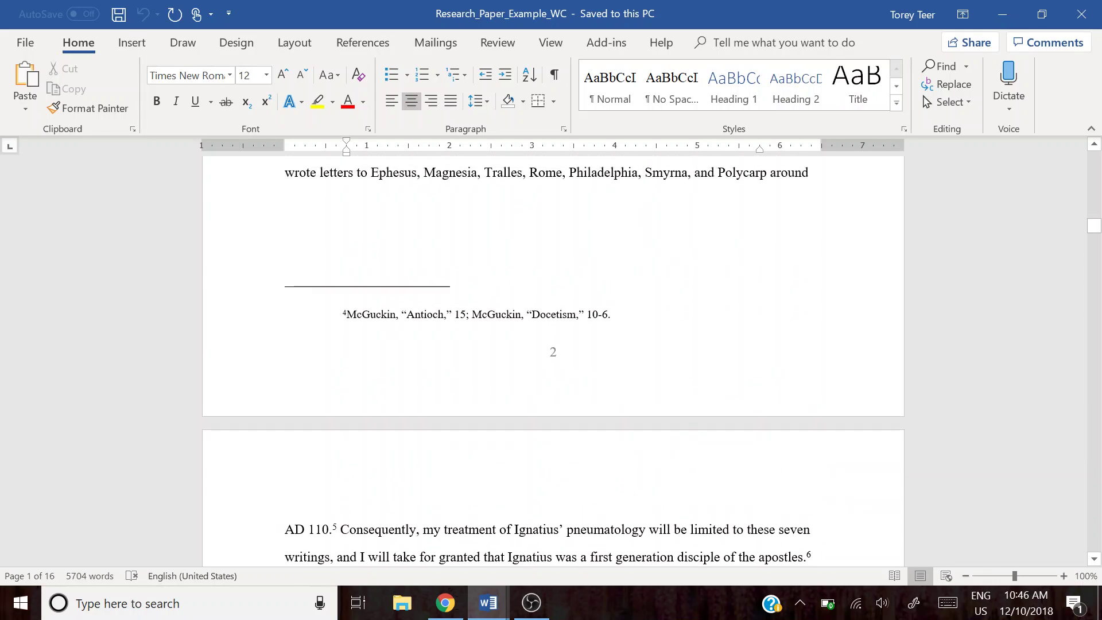
{"action": "scroll", "coordinate": [669, 365], "scroll_direction": "down", "scroll_amount": 6}
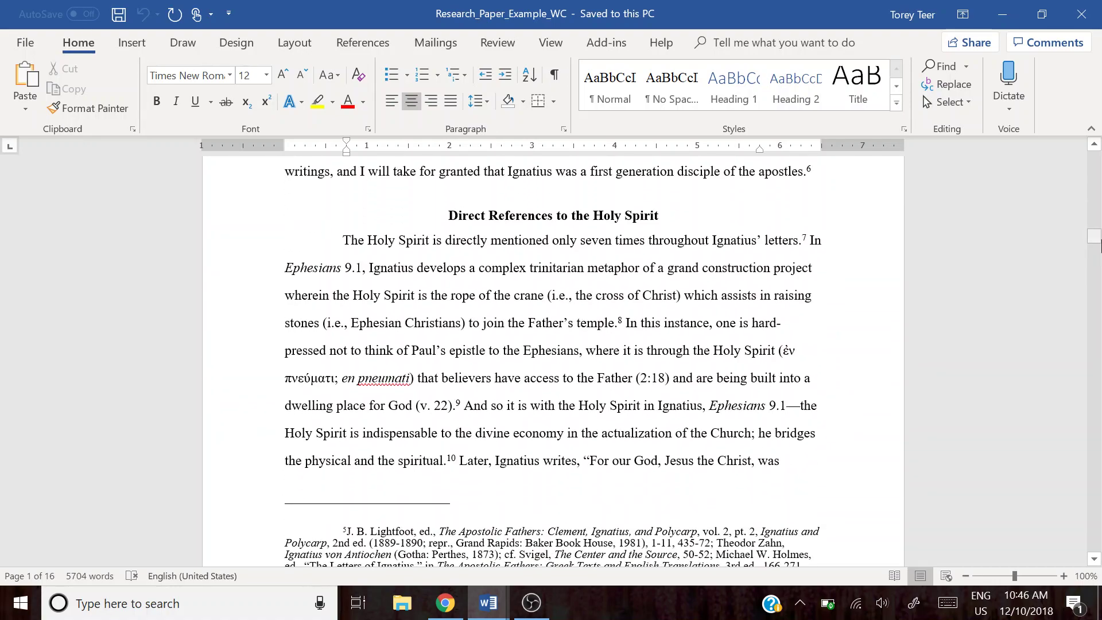
{"action": "key", "text": "ctrl+Home"}
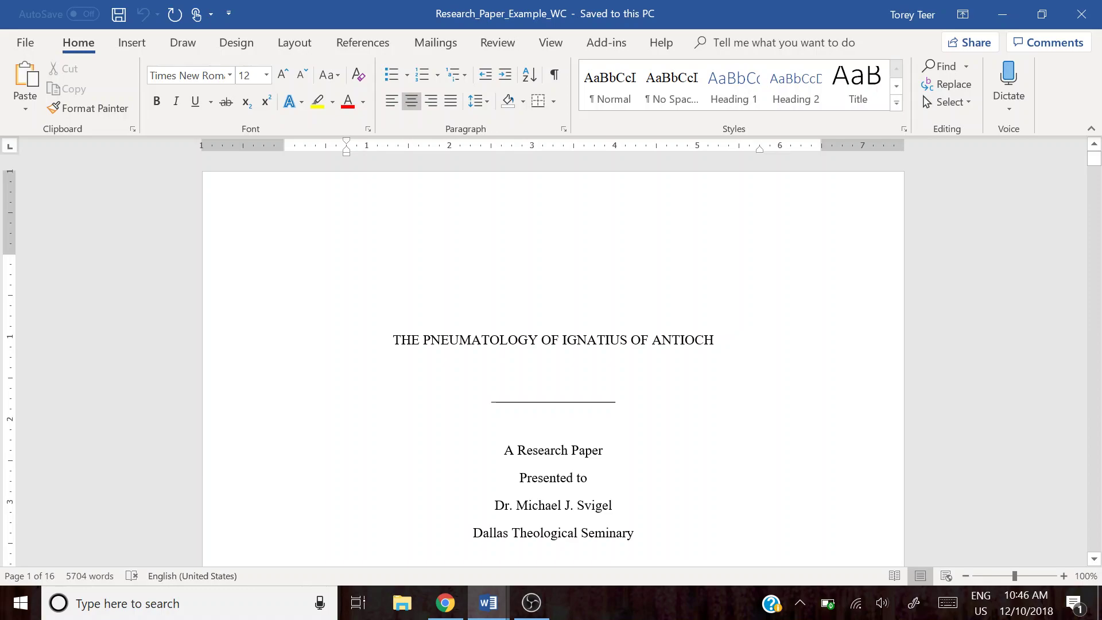
Cycle through the open Word documents and the SBTS Resources web page in the window switcher
{"action": "key", "text": "alt+Tab"}
{"action": "key", "text": "alt+Tab"}
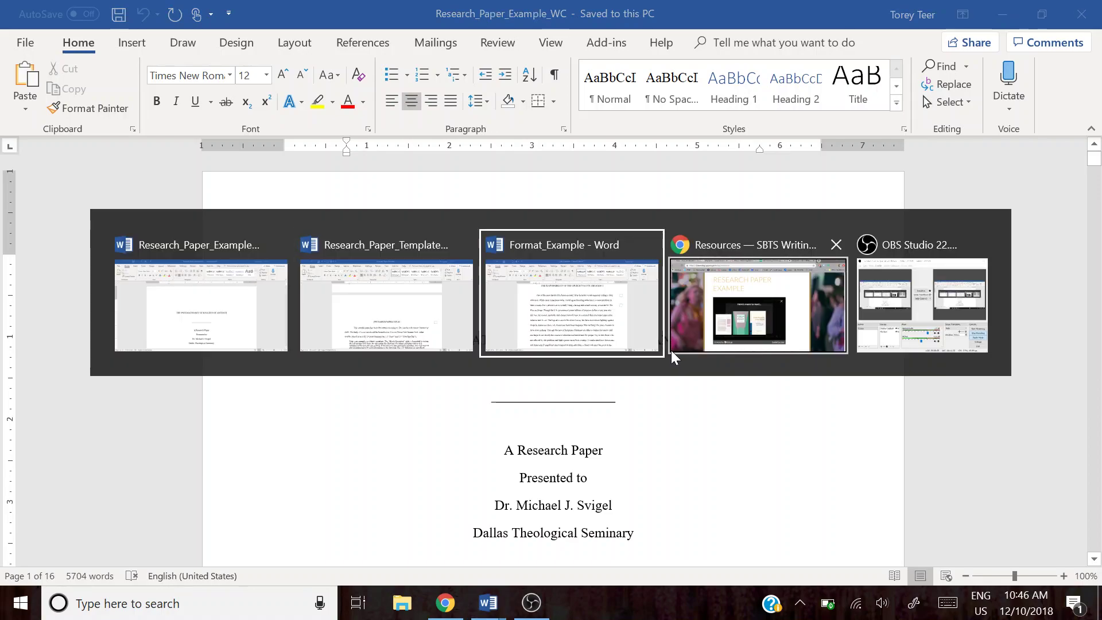
{"action": "key", "text": "alt+Tab"}
{"action": "key", "text": "alt+Tab"}
{"action": "key", "text": "alt+Tab"}
{"action": "key", "text": "alt+Tab"}
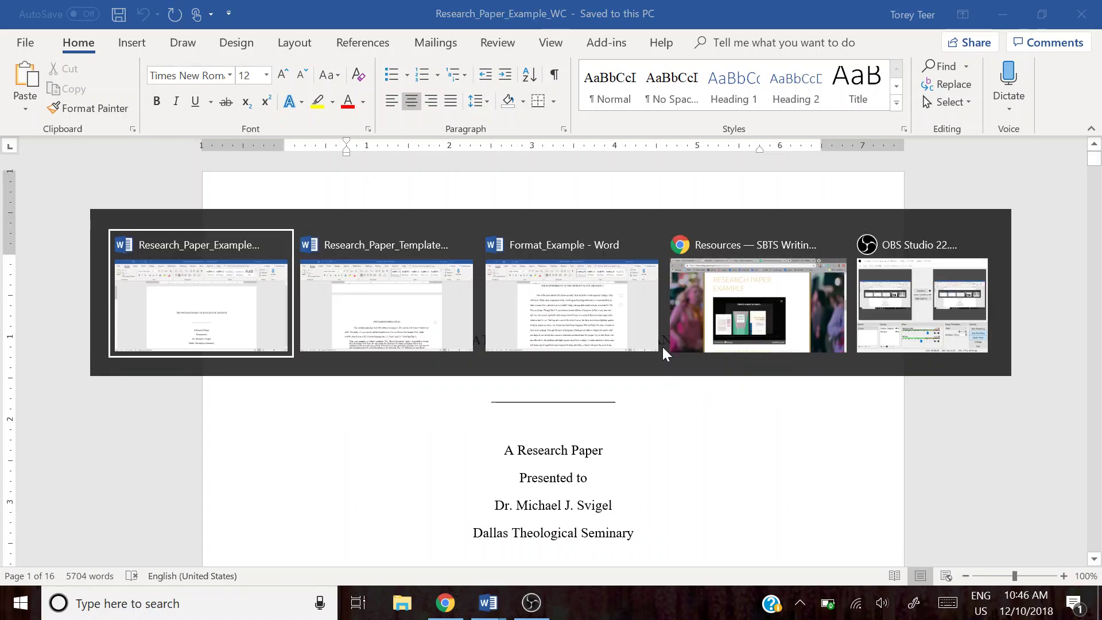